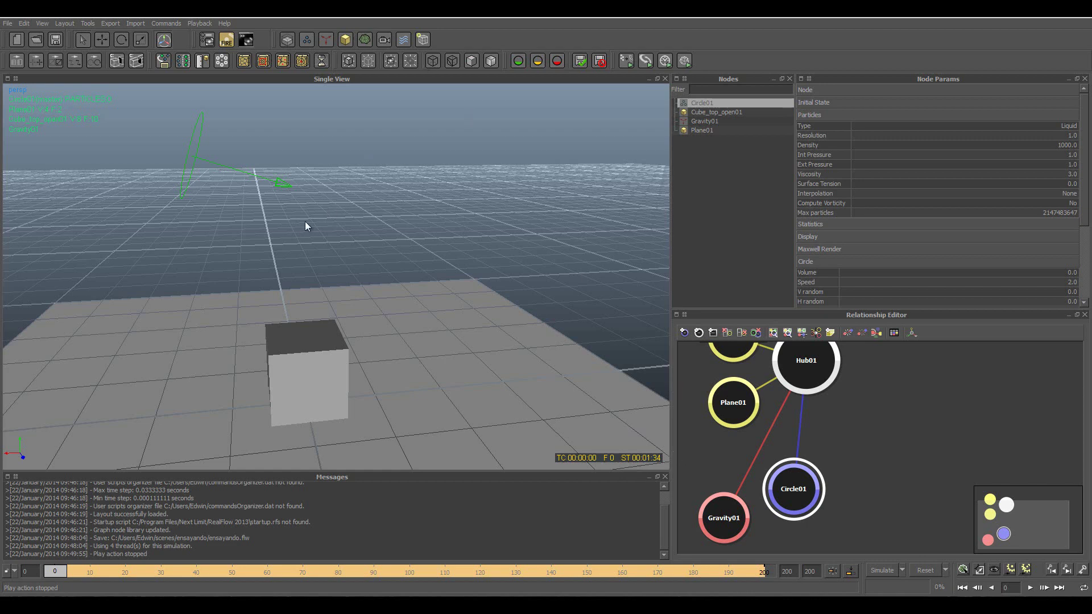
# Play back the liquid pouring into the cube and orbit to inspect it
pyautogui.click(882, 571)
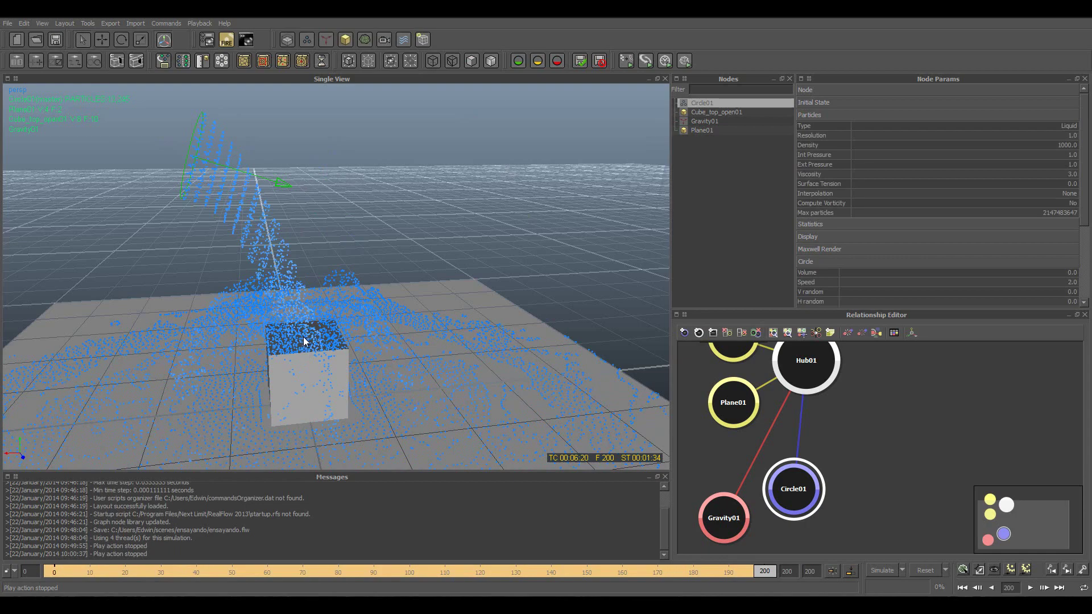
pyautogui.moveTo(337, 340)
pyautogui.keyDown('alt'); pyautogui.mouseDown()
pyautogui.moveTo(463, 296)
pyautogui.moveTo(410, 303)
pyautogui.moveTo(364, 273)
pyautogui.moveTo(254, 273)
pyautogui.moveTo(158, 302)
pyautogui.moveTo(414, 317)
pyautogui.moveTo(280, 402)
pyautogui.moveTo(431, 368)
pyautogui.moveTo(388, 334)
pyautogui.moveTo(349, 331)
pyautogui.moveTo(451, 300)
pyautogui.moveTo(486, 258)
pyautogui.moveTo(478, 271)
pyautogui.moveTo(227, 285)
pyautogui.moveTo(334, 306)
pyautogui.moveTo(490, 298)
pyautogui.moveTo(495, 322)
pyautogui.moveTo(215, 276)
pyautogui.moveTo(341, 256)
pyautogui.moveTo(507, 276)
pyautogui.moveTo(417, 291)
pyautogui.moveTo(427, 299)
pyautogui.moveTo(398, 329)
pyautogui.moveTo(463, 305)
pyautogui.moveTo(412, 283)
pyautogui.moveTo(414, 263)
pyautogui.mouseUp(); pyautogui.keyUp('alt')
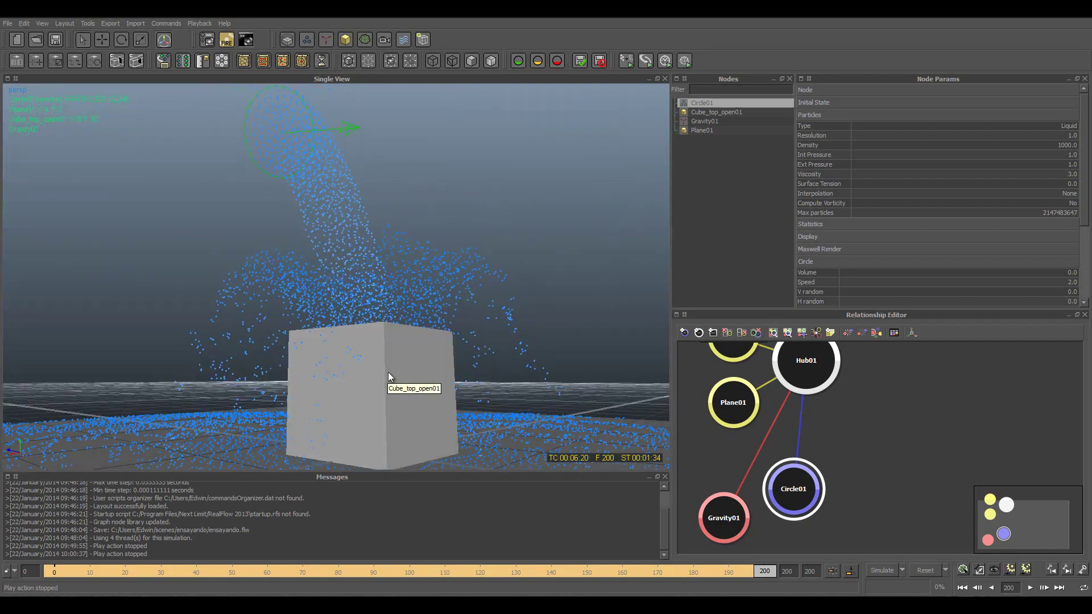
pyautogui.scroll(-2, 390, 378)
pyautogui.scroll(3, 390, 378)
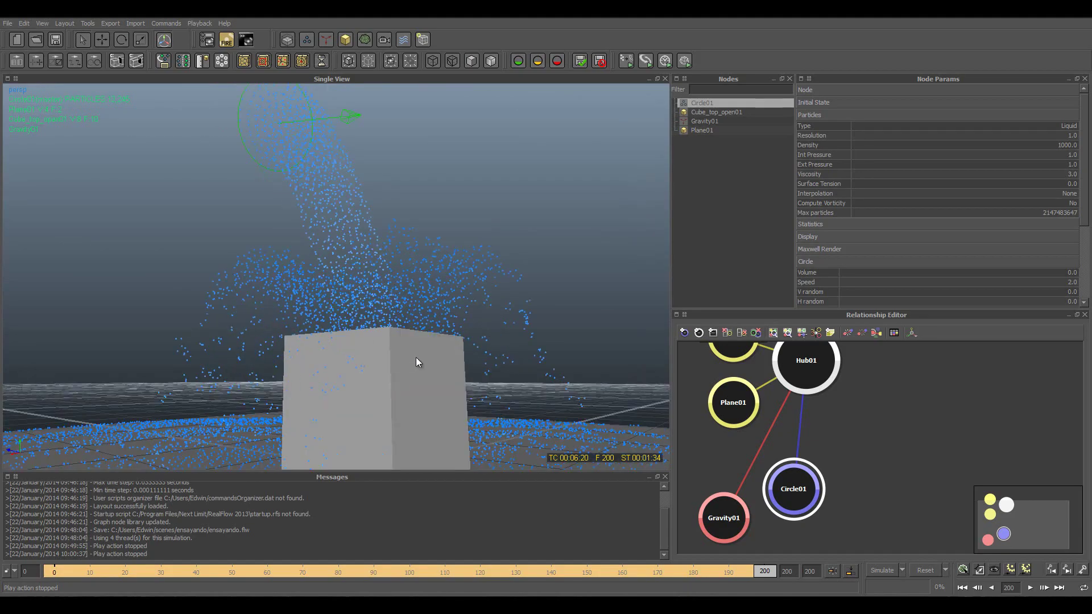
pyautogui.moveTo(417, 362)
pyautogui.keyDown('alt'); pyautogui.mouseDown()
pyautogui.moveTo(330, 405)
pyautogui.moveTo(422, 416)
pyautogui.moveTo(411, 414)
pyautogui.mouseUp(); pyautogui.keyUp('alt')
pyautogui.scroll(2, 412, 412)
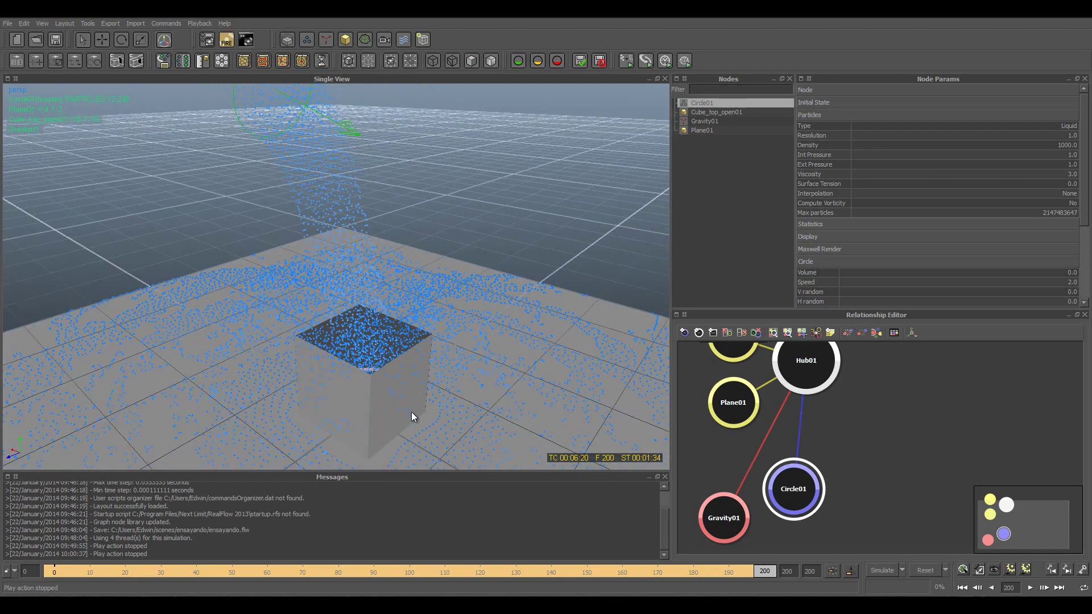
pyautogui.scroll(2, 411, 412)
pyautogui.scroll(2, 410, 411)
pyautogui.scroll(2, 409, 410)
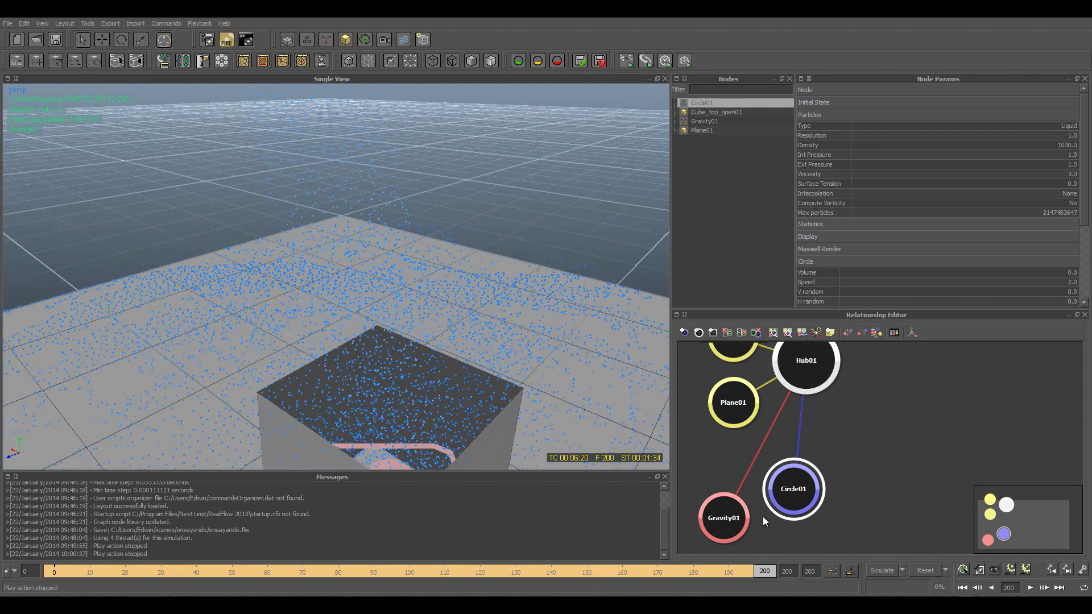
# Rewind the timeline to frame 0 and orbit around the cube
pyautogui.moveTo(753, 572)
pyautogui.mouseDown()
pyautogui.moveTo(168, 557)
pyautogui.moveTo(54, 571)
pyautogui.mouseUp()
pyautogui.scroll(-3, 319, 401)
pyautogui.scroll(-1, 363, 415)
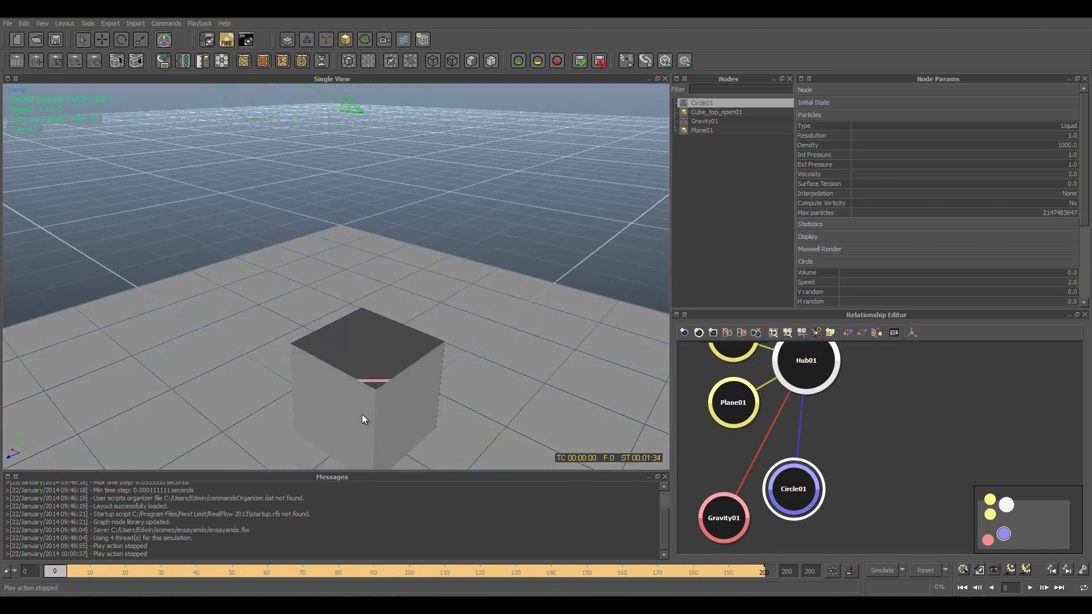
pyautogui.keyDown('alt'); pyautogui.moveTo(362, 361); pyautogui.dragTo(356, 446); pyautogui.keyUp('alt')
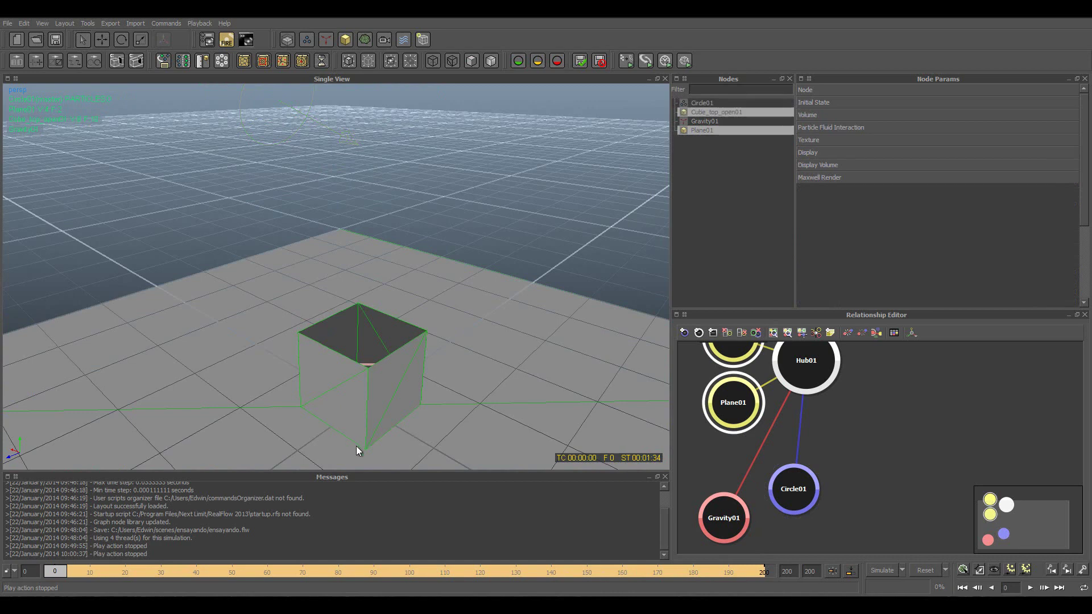
# Measure the cube's surface and volume, then close the readout
pyautogui.click(203, 60)
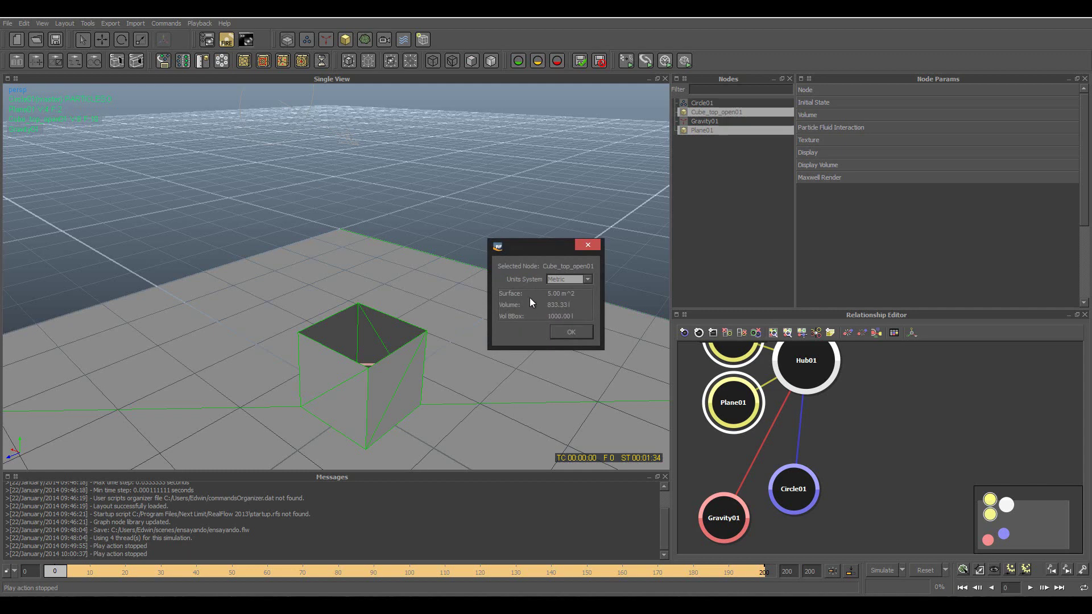
pyautogui.moveTo(537, 251); pyautogui.dragTo(490, 256)
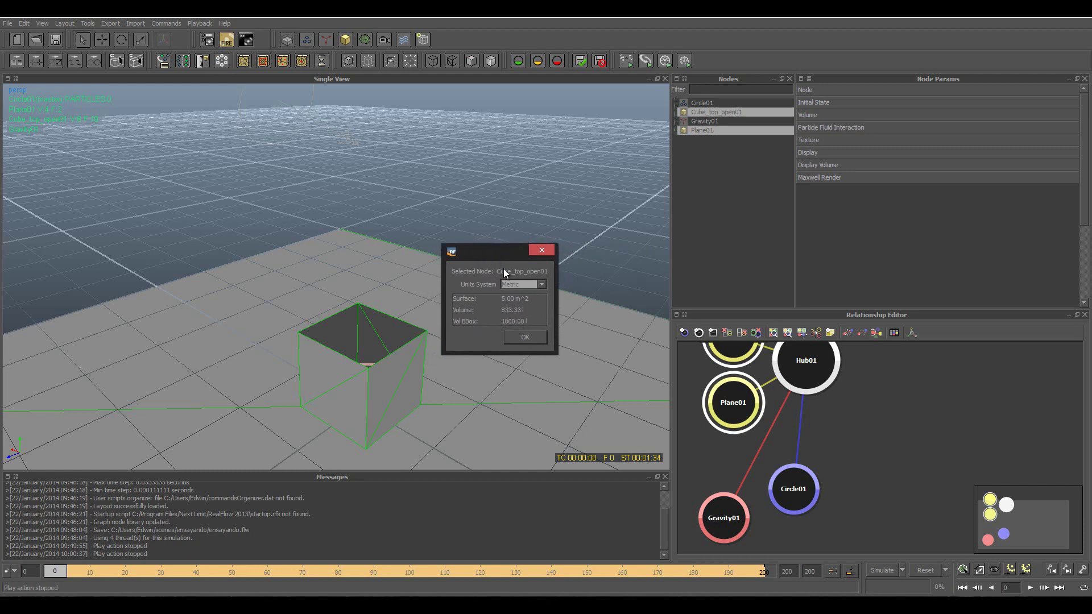
pyautogui.moveTo(516, 256); pyautogui.dragTo(492, 256)
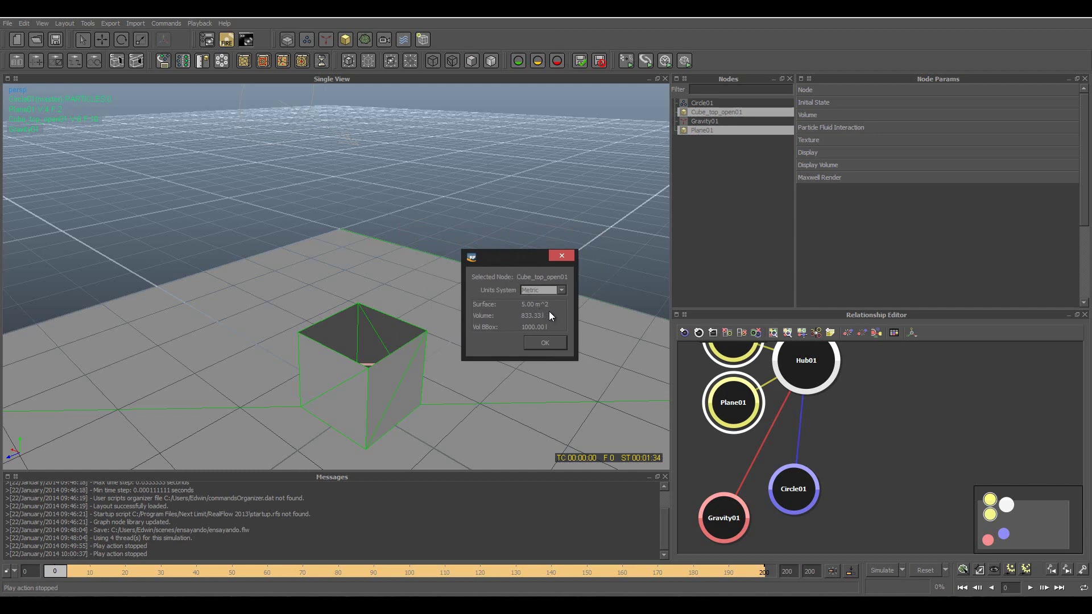
pyautogui.click(537, 345)
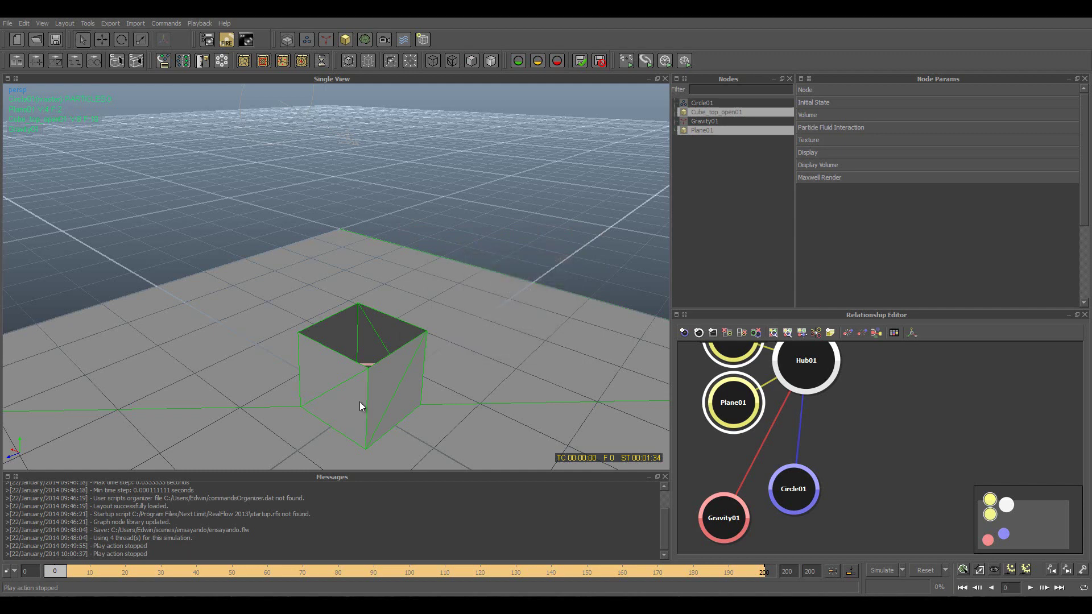
# Undo an accidental cube-and-plane scaling, then shrink only the open-top cube
pyautogui.press('r')
pyautogui.moveTo(364, 374); pyautogui.dragTo(336, 362)
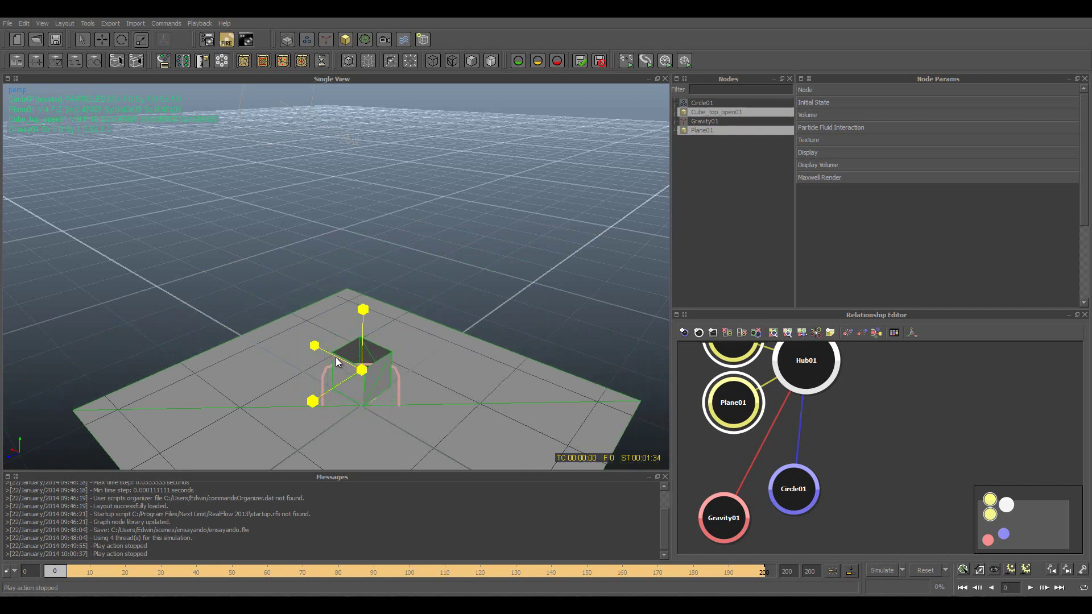
pyautogui.hotkey('ctrl', 'z')
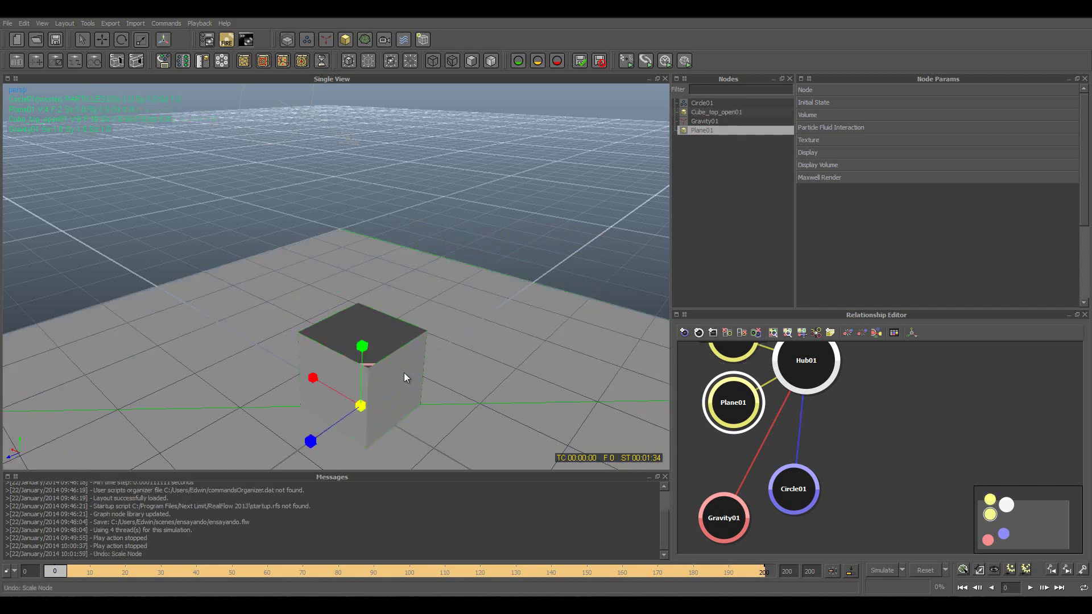
pyautogui.click(406, 379)
pyautogui.press('r')
pyautogui.moveTo(363, 371); pyautogui.dragTo(327, 366)
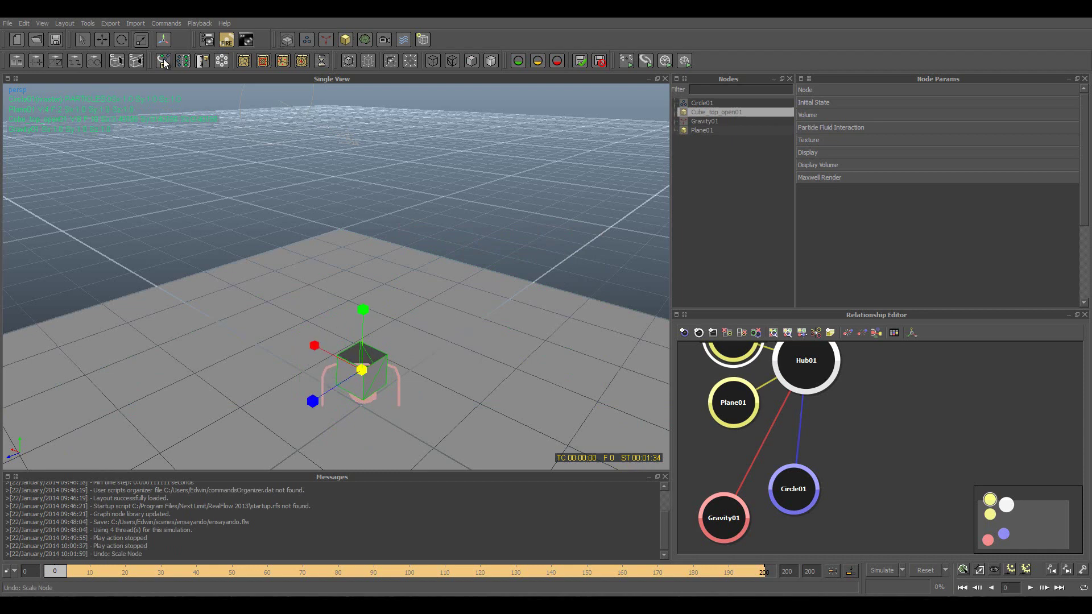
# Compare the shrunken cube's volume measurements, then undo the scalings to restore it
pyautogui.click(201, 64)
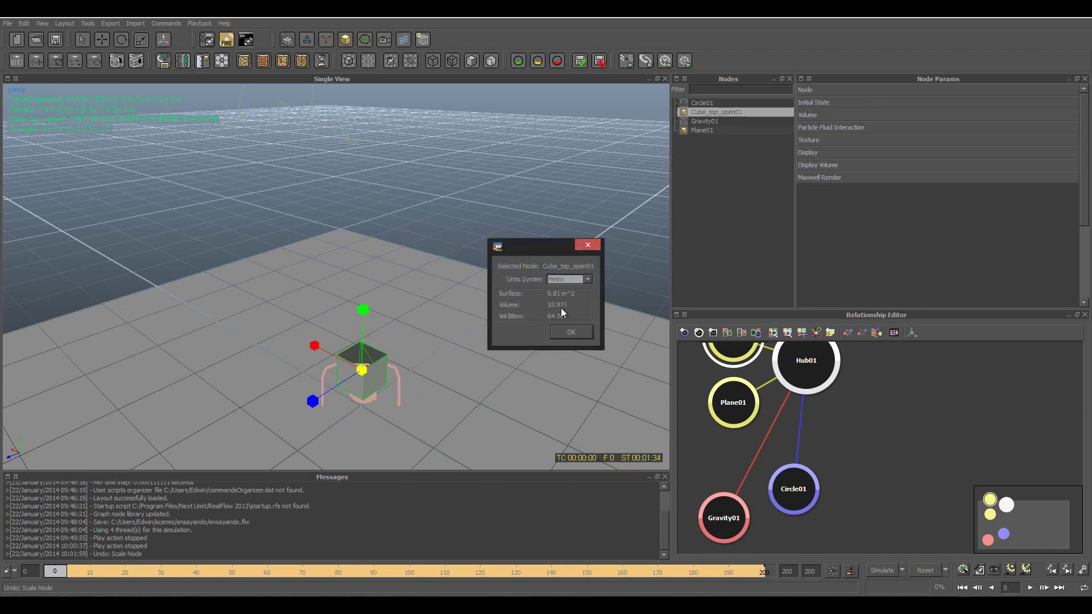
pyautogui.click(572, 331)
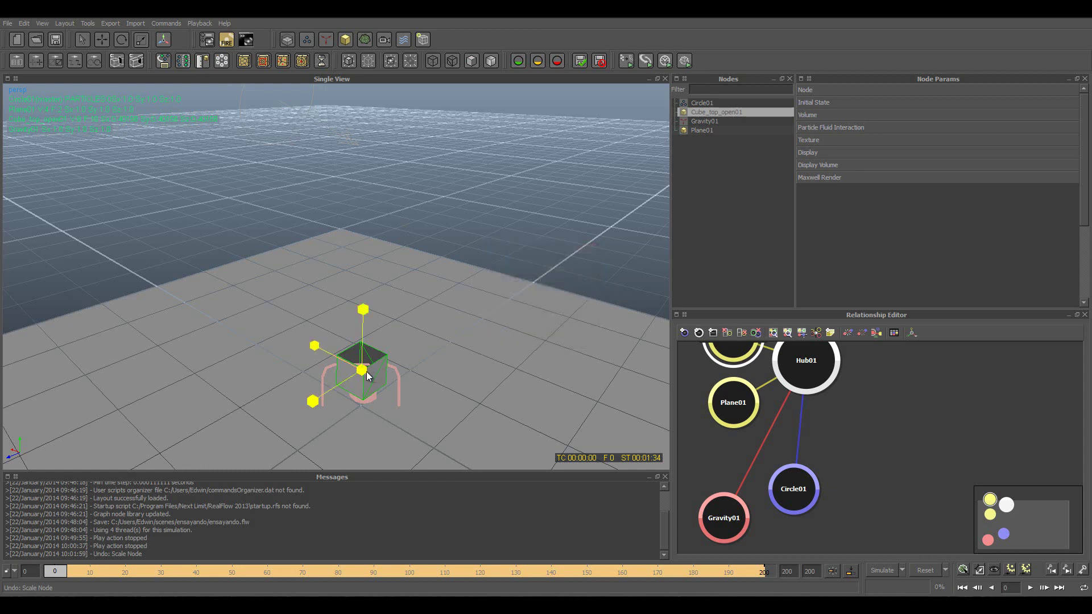
pyautogui.moveTo(360, 375); pyautogui.dragTo(326, 363)
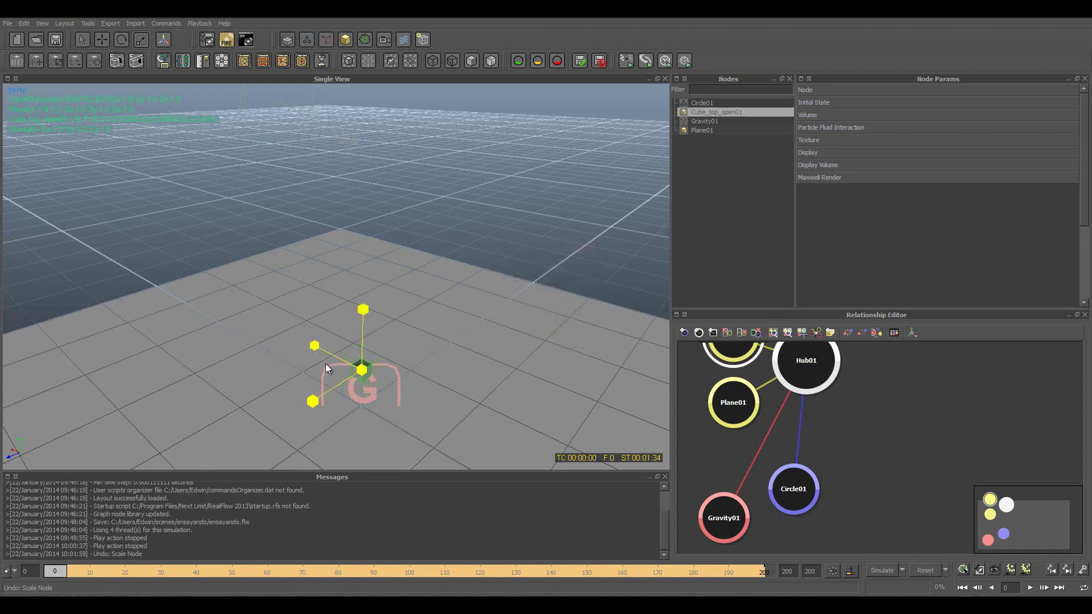
pyautogui.click(204, 64)
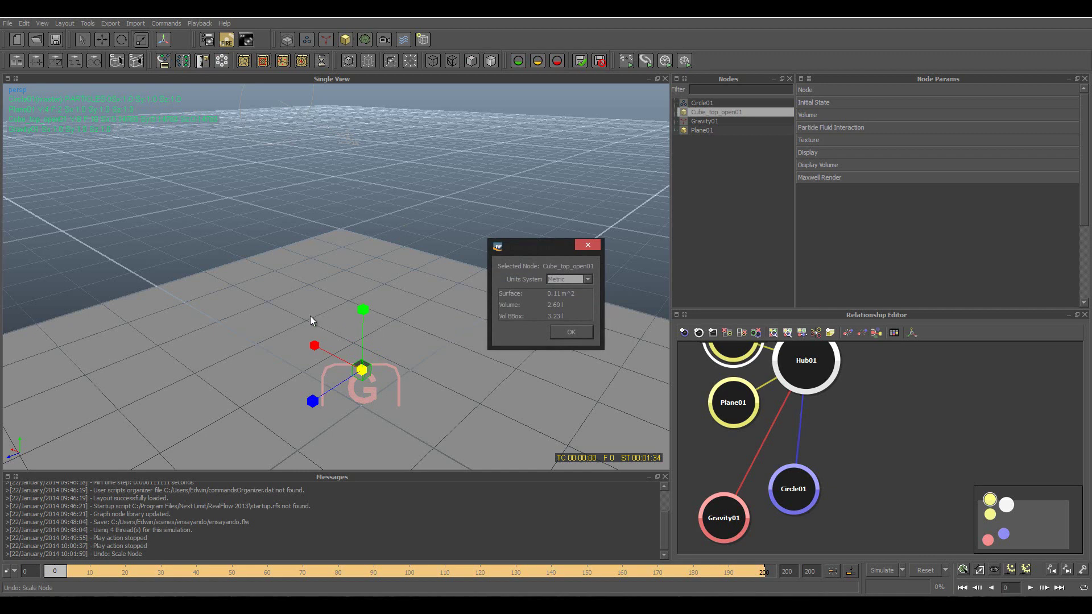
pyautogui.click(565, 332)
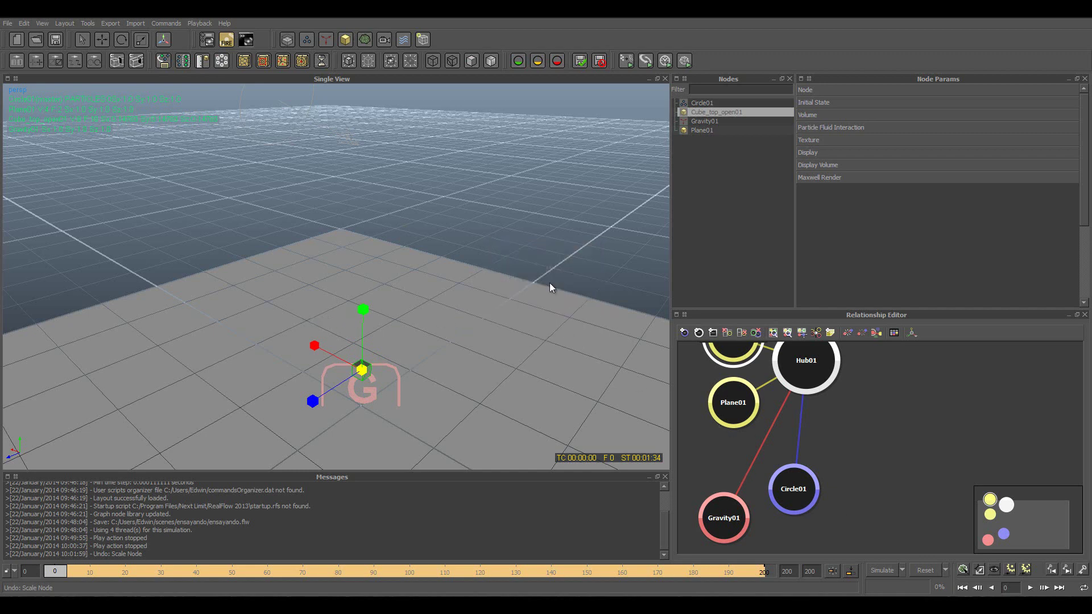
pyautogui.hotkey('ctrl', 'z')
pyautogui.hotkey('ctrl', 'z')
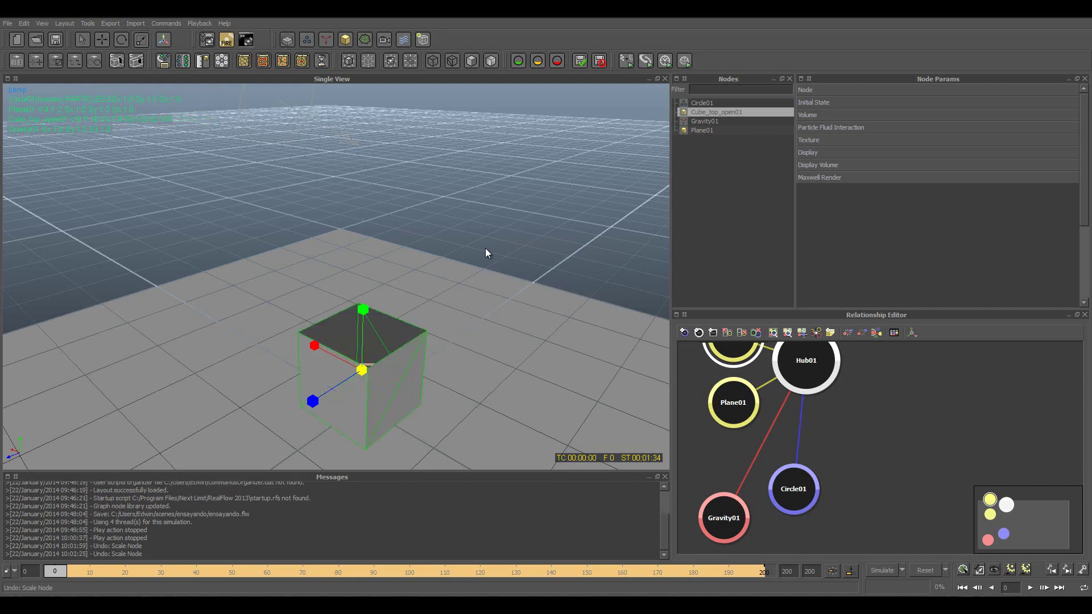
# Select Cube_top_open01 and expand its Node parameters
pyautogui.scroll(-2, 501, 255)
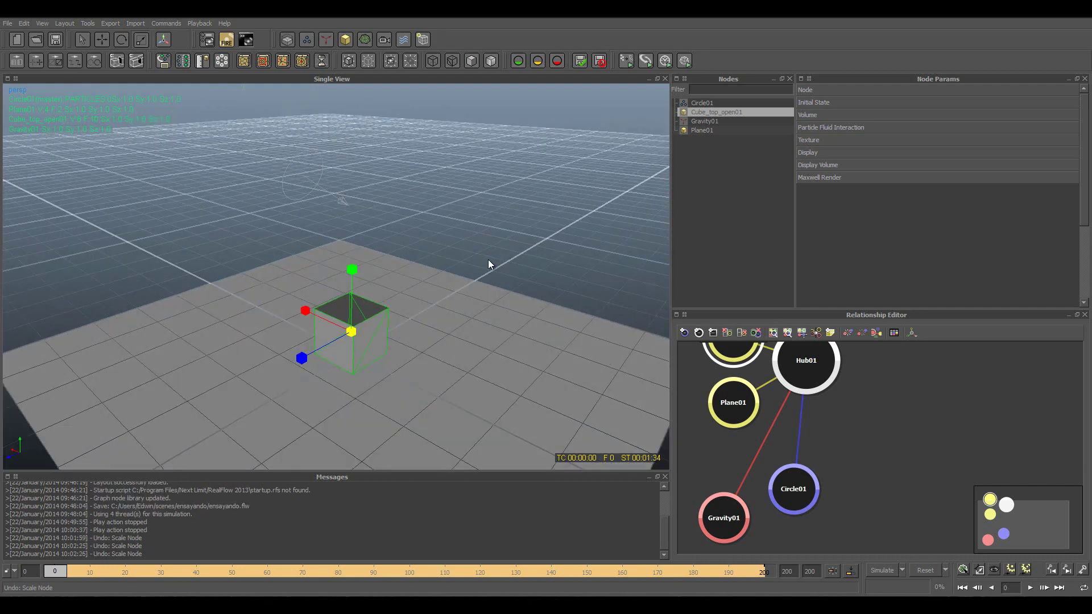
pyautogui.click(489, 263)
pyautogui.scroll(4, 341, 350)
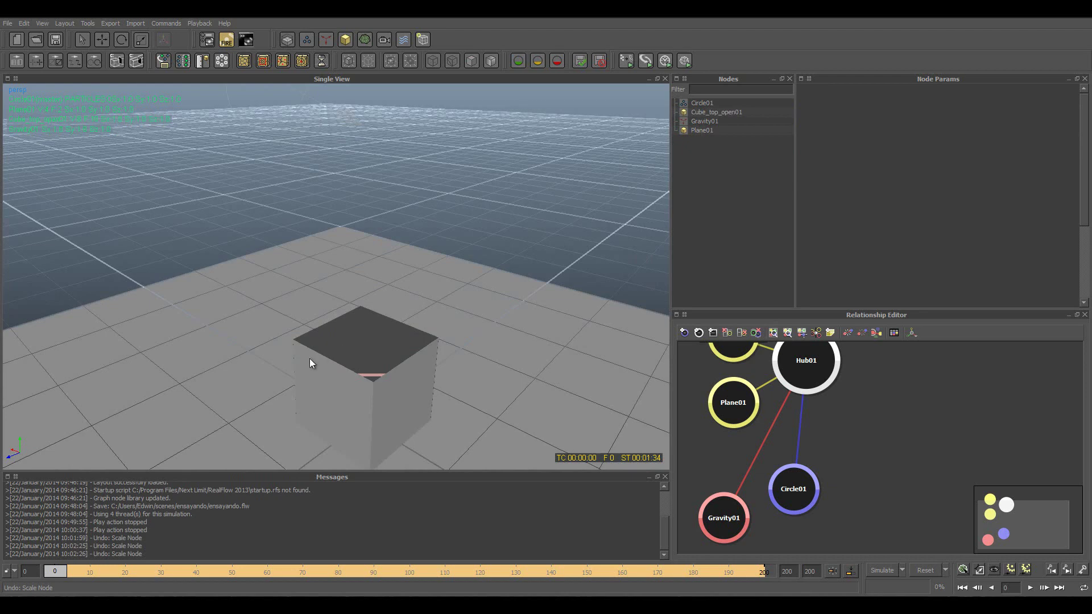
pyautogui.scroll(-2, 307, 360)
pyautogui.scroll(-2, 341, 357)
pyautogui.click(357, 354)
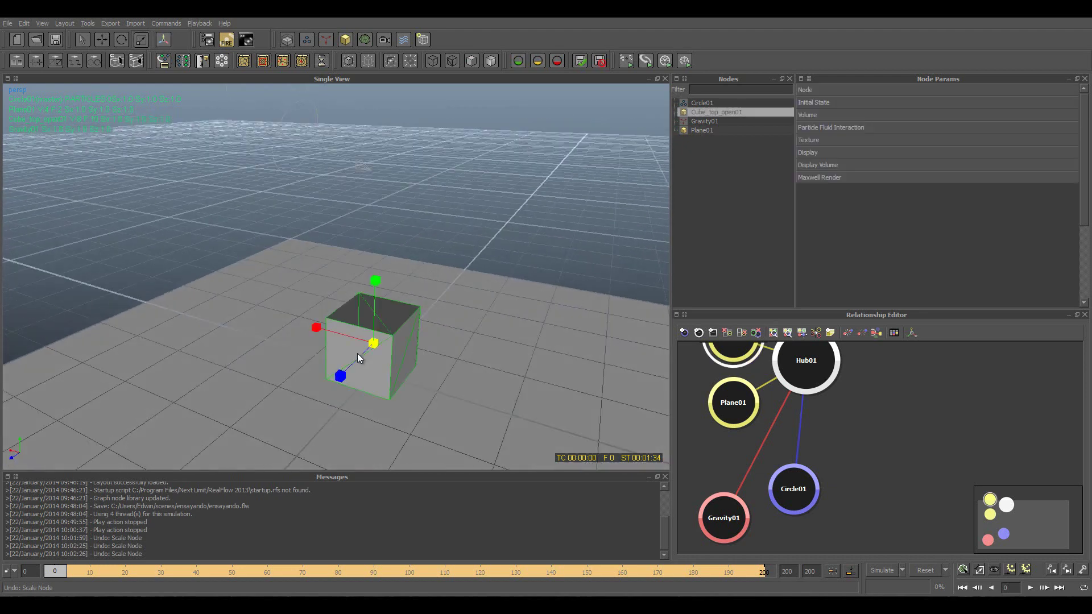
pyautogui.click(806, 91)
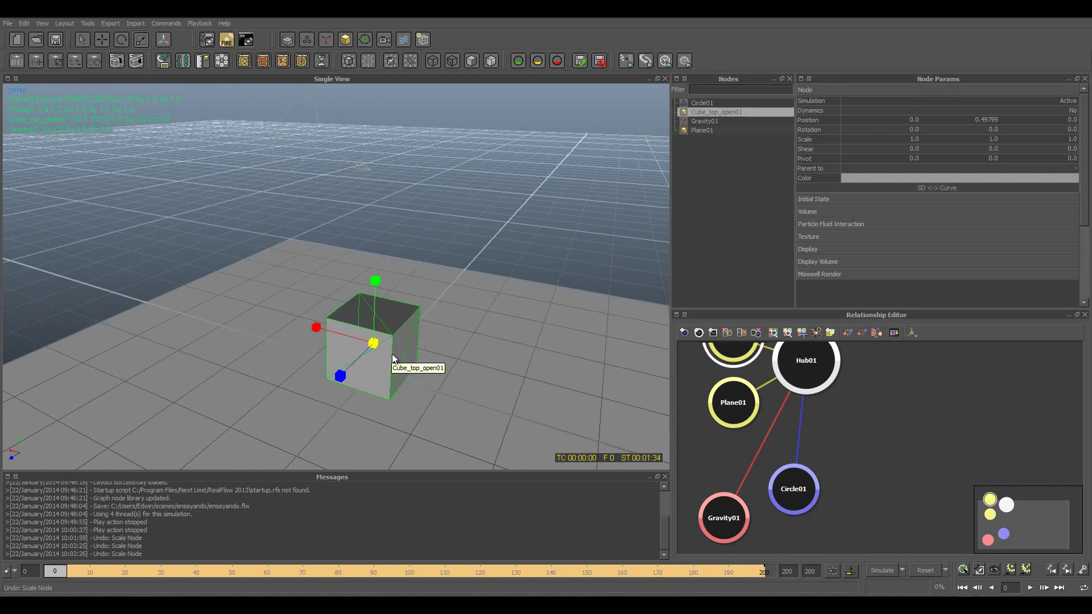
pyautogui.scroll(1, 393, 354)
pyautogui.scroll(1, 394, 354)
pyautogui.scroll(1, 395, 354)
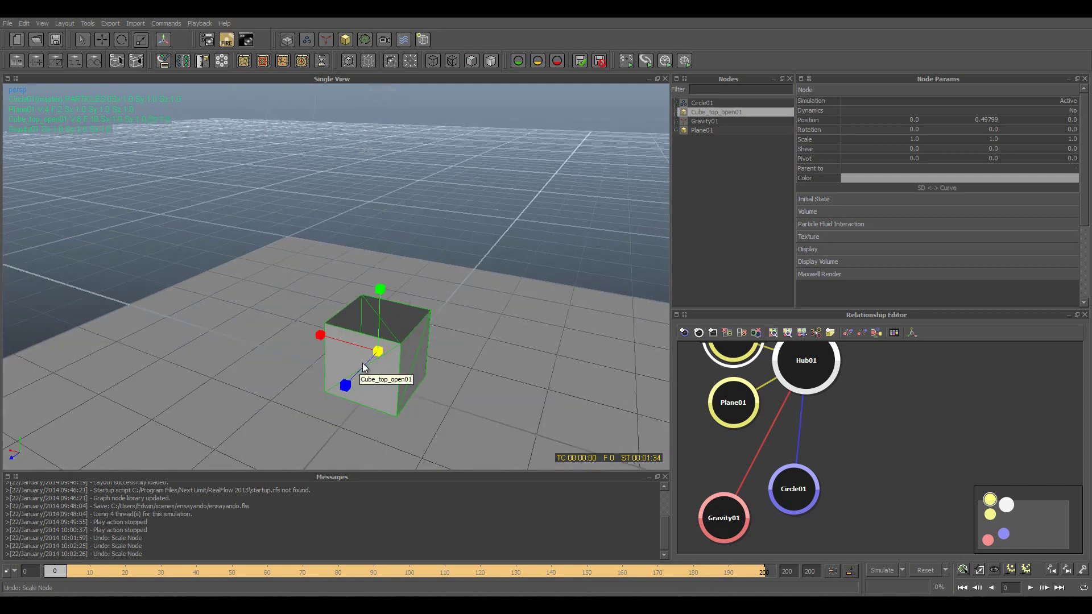
pyautogui.scroll(-1, 369, 367)
pyautogui.scroll(2, 370, 366)
pyautogui.scroll(-1, 369, 366)
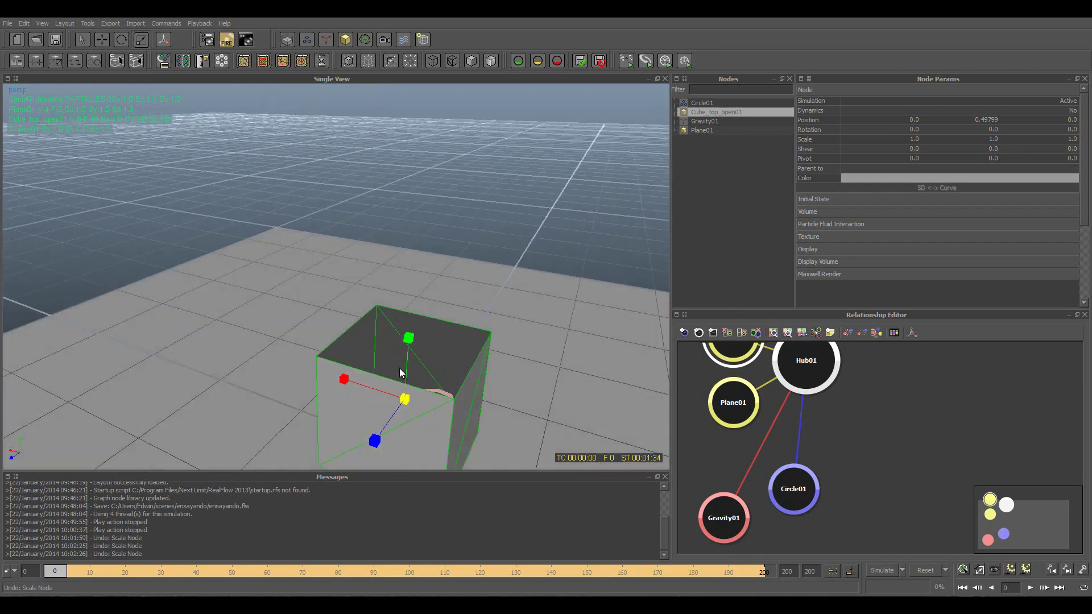
pyautogui.scroll(-1, 408, 364)
pyautogui.scroll(-1, 456, 356)
pyautogui.scroll(-1, 398, 330)
pyautogui.moveTo(398, 329)
pyautogui.keyDown('alt'); pyautogui.mouseDown()
pyautogui.moveTo(349, 316)
pyautogui.moveTo(299, 340)
pyautogui.moveTo(414, 351)
pyautogui.moveTo(581, 281)
pyautogui.mouseUp(); pyautogui.keyUp('alt')
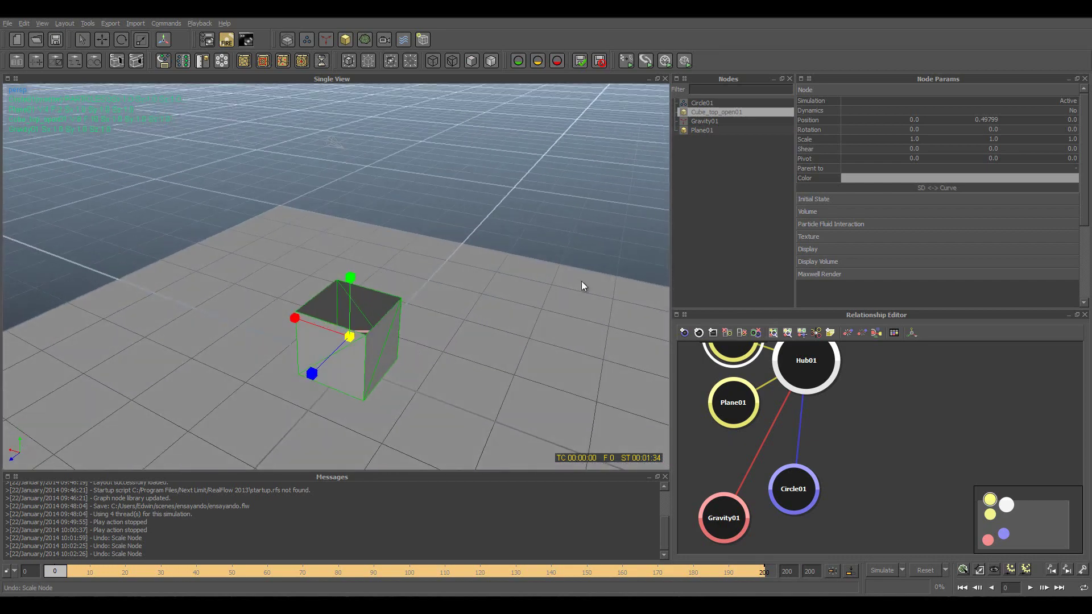
# Enter 2 for Cube_top_open01's Scale X, Y and Z
pyautogui.doubleClick(913, 138)
pyautogui.write('2')
pyautogui.press('Return')
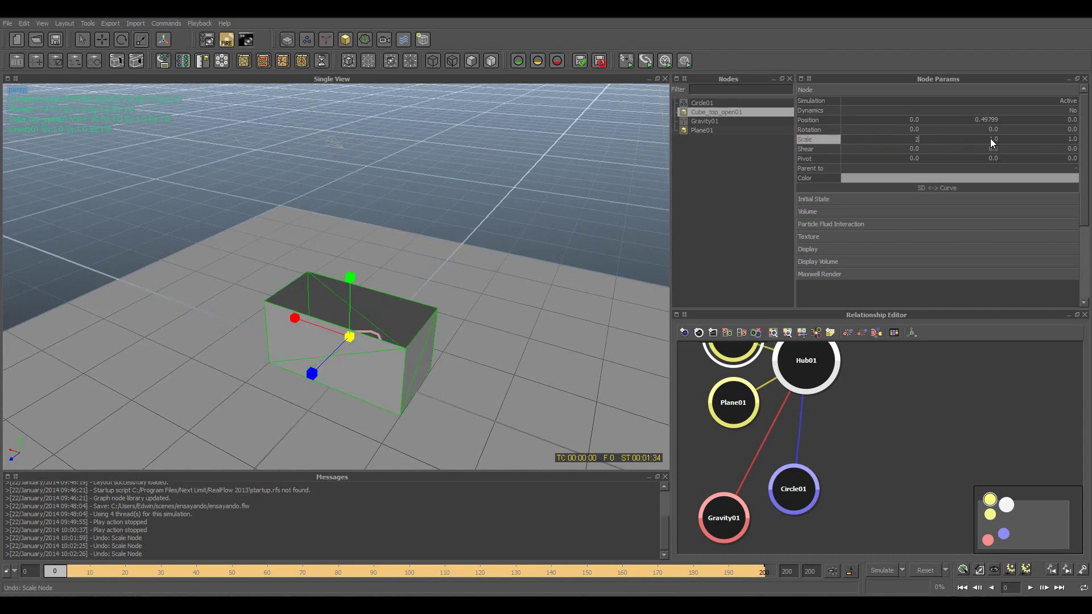
pyautogui.doubleClick(991, 138)
pyautogui.write('2')
pyautogui.press('Return')
pyautogui.doubleClick(1070, 140)
pyautogui.write('2')
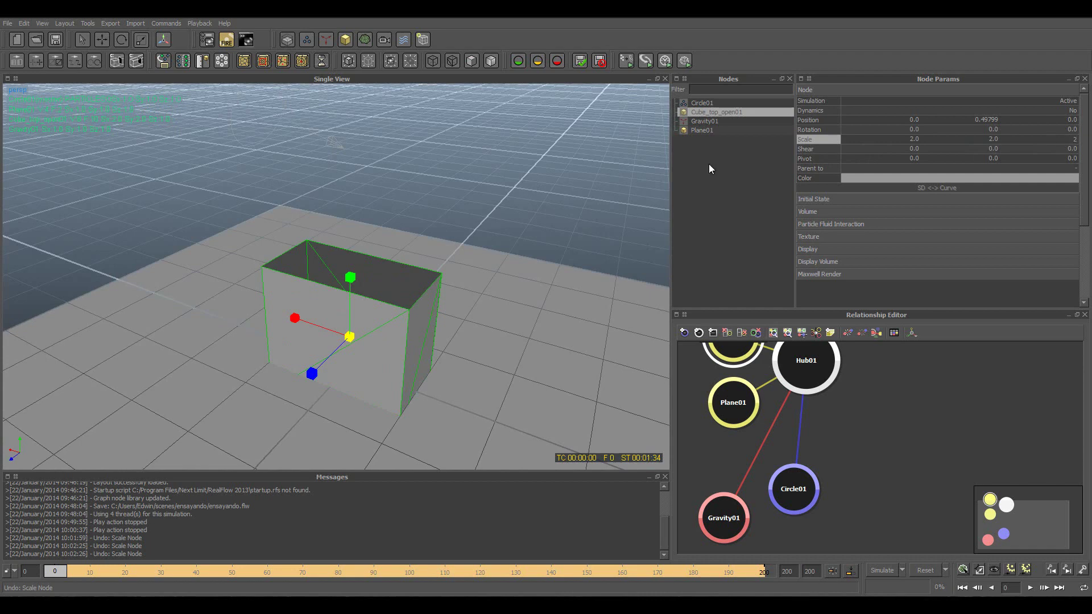
pyautogui.press('Return')
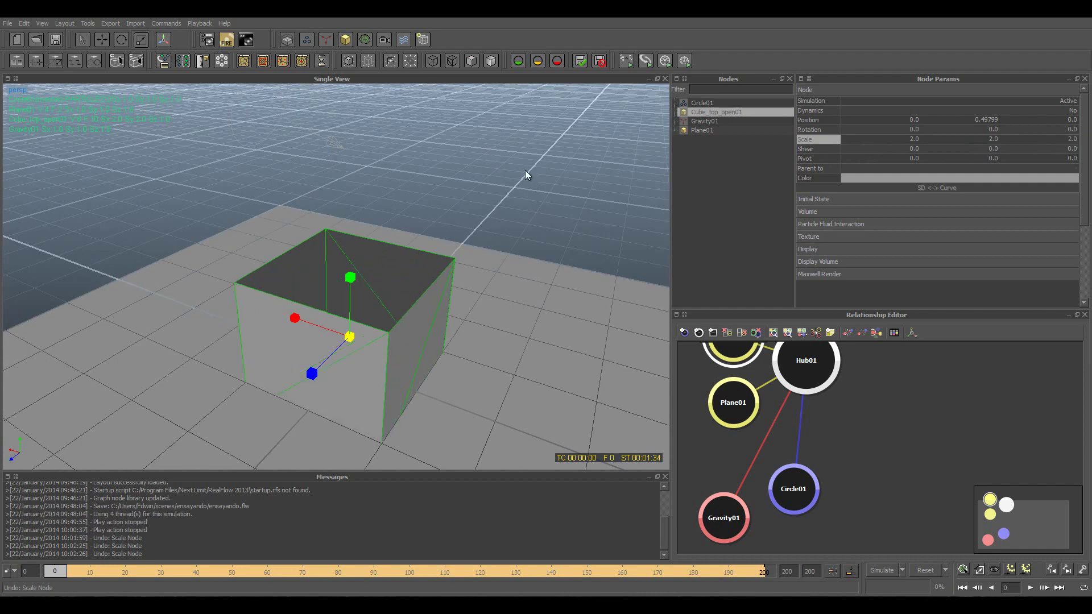
pyautogui.click(525, 170)
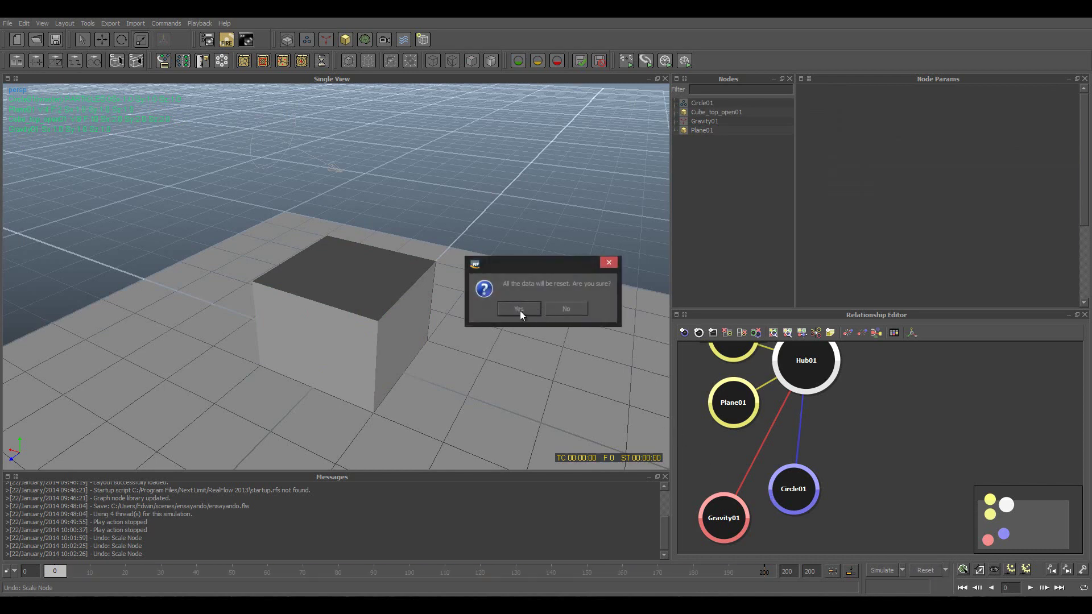
# Reset the cached simulation data and start simulating the liquid
pyautogui.click(520, 311)
pyautogui.hotkey('ctrl', 'a')
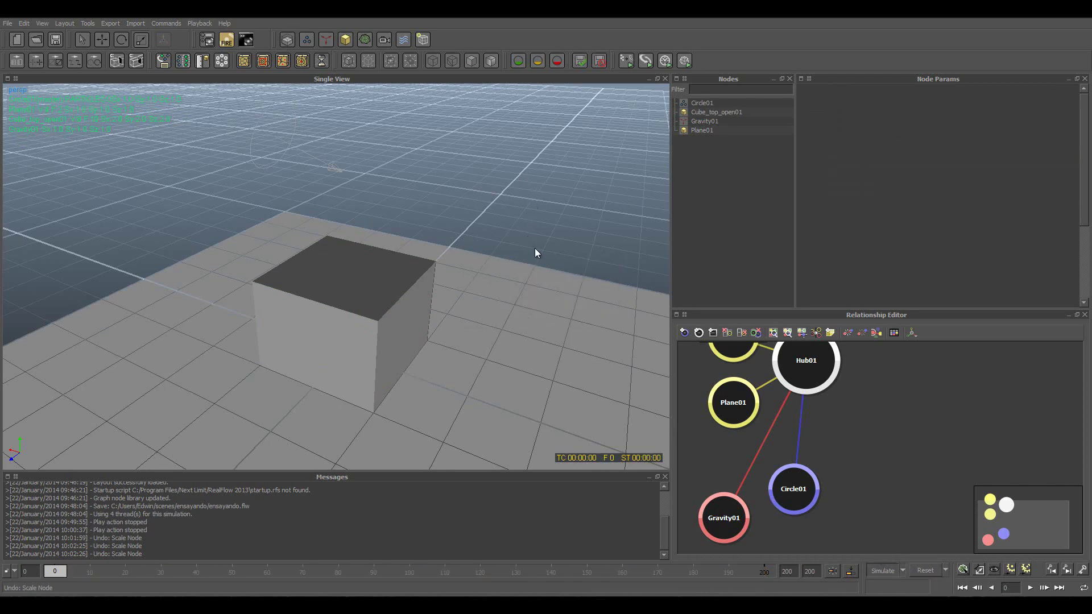
pyautogui.moveTo(471, 249)
pyautogui.keyDown('alt'); pyautogui.mouseDown()
pyautogui.moveTo(505, 280)
pyautogui.moveTo(468, 298)
pyautogui.moveTo(499, 298)
pyautogui.mouseUp(); pyautogui.keyUp('alt')
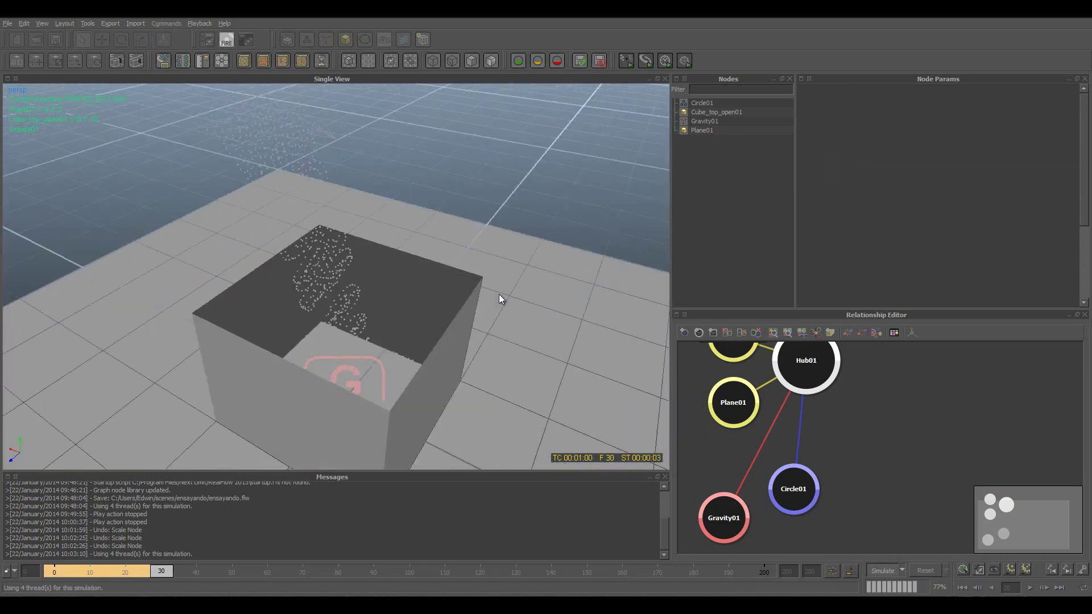
pyautogui.click(282, 148)
pyautogui.keyDown('alt'); pyautogui.moveTo(363, 238); pyautogui.dragTo(364, 245); pyautogui.keyUp('alt')
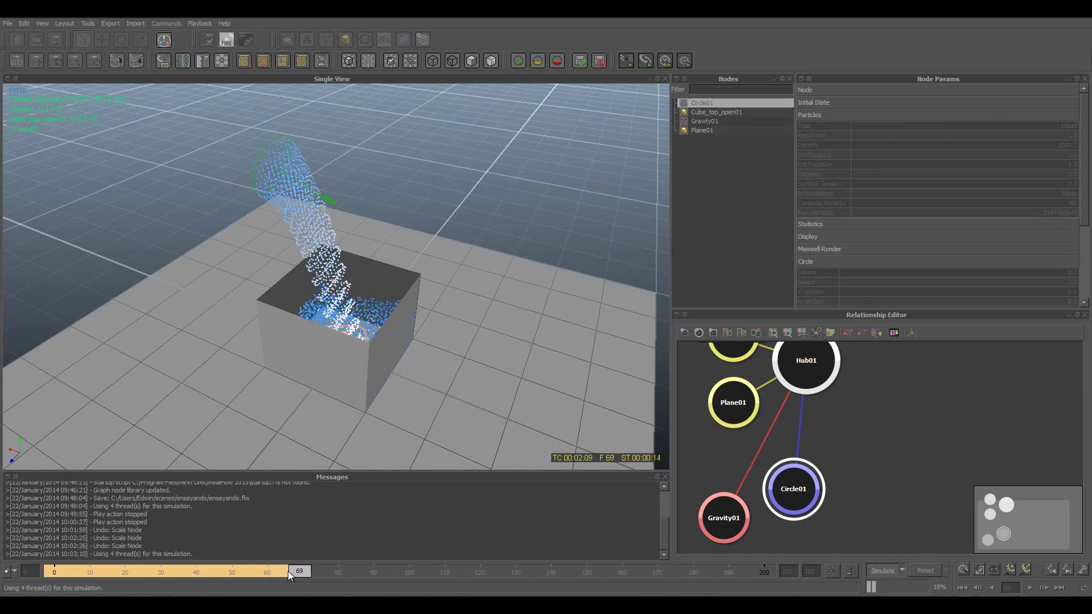
pyautogui.scroll(3, 254, 404)
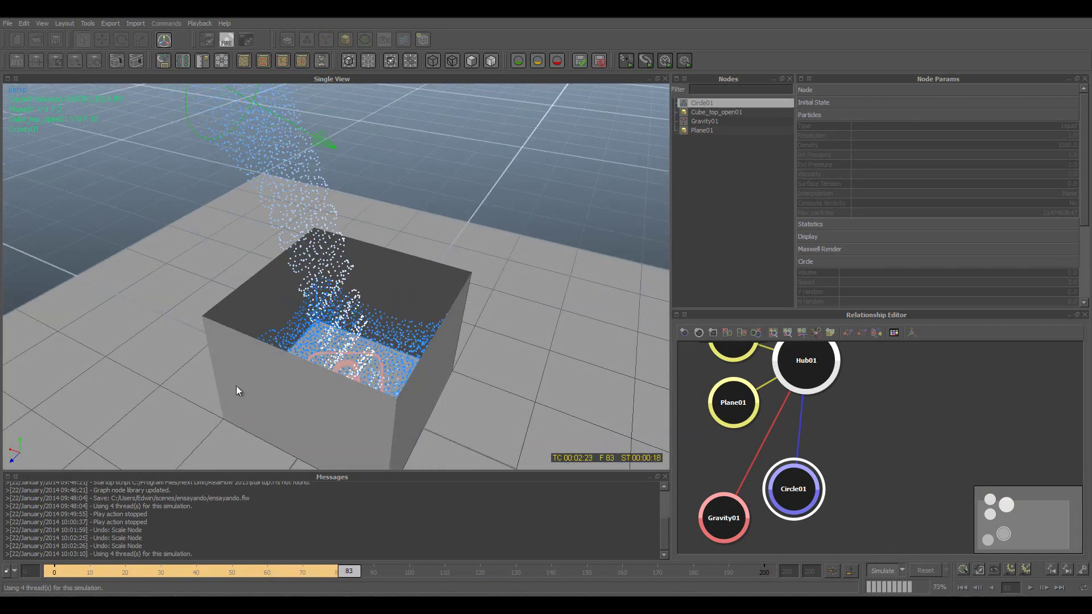
pyautogui.moveTo(194, 374)
pyautogui.keyDown('alt'); pyautogui.mouseDown()
pyautogui.moveTo(292, 374)
pyautogui.moveTo(366, 356)
pyautogui.moveTo(368, 371)
pyautogui.mouseUp(); pyautogui.keyUp('alt')
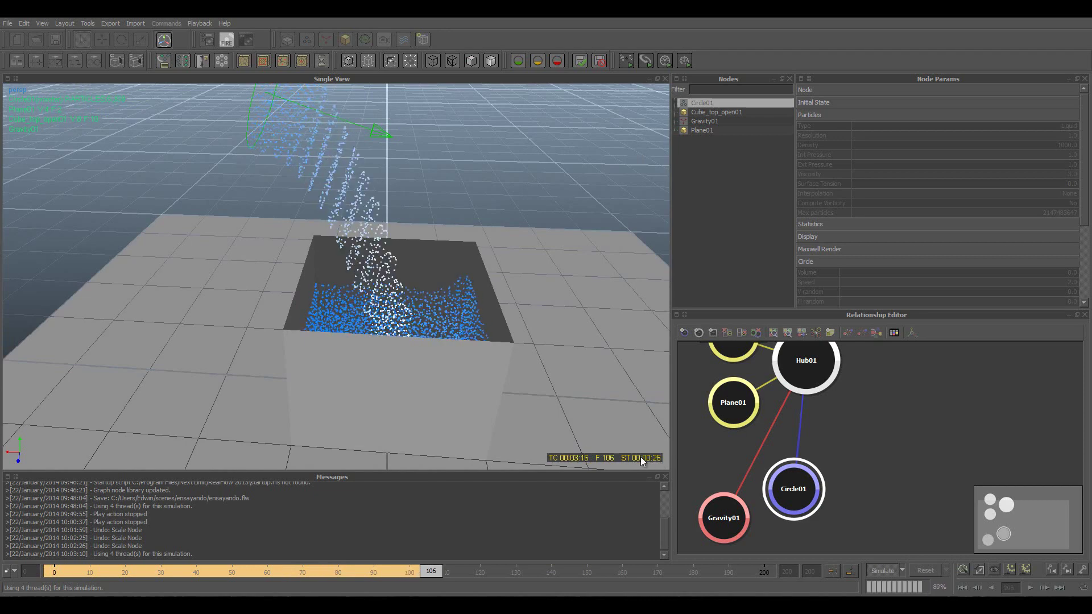
# Orbit and zoom around the box as it fills up to frame 200
pyautogui.scroll(-3, 425, 357)
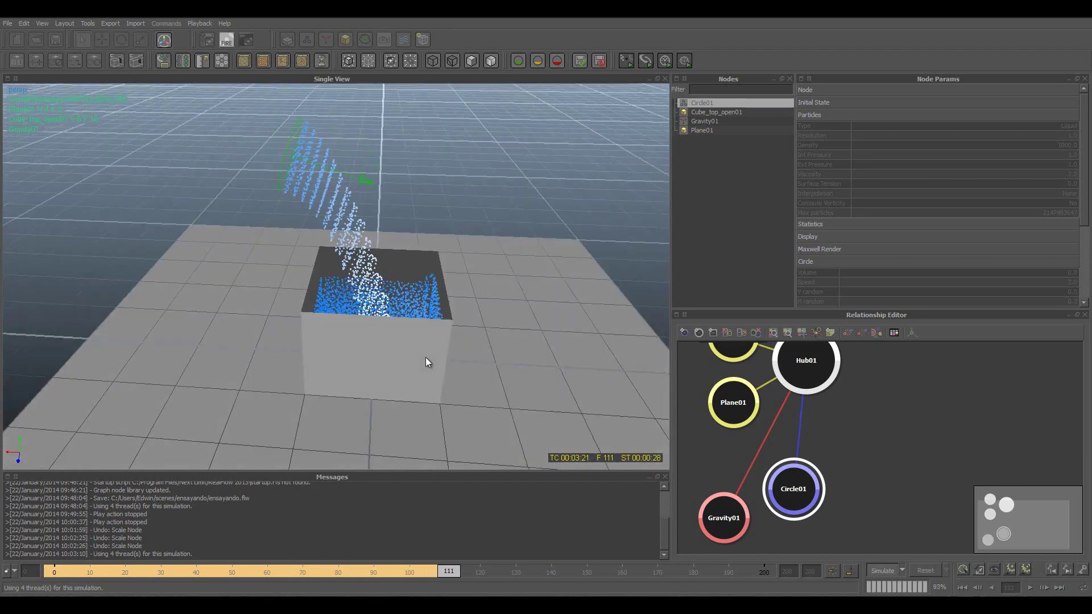
pyautogui.scroll(4, 489, 299)
pyautogui.scroll(2, 489, 300)
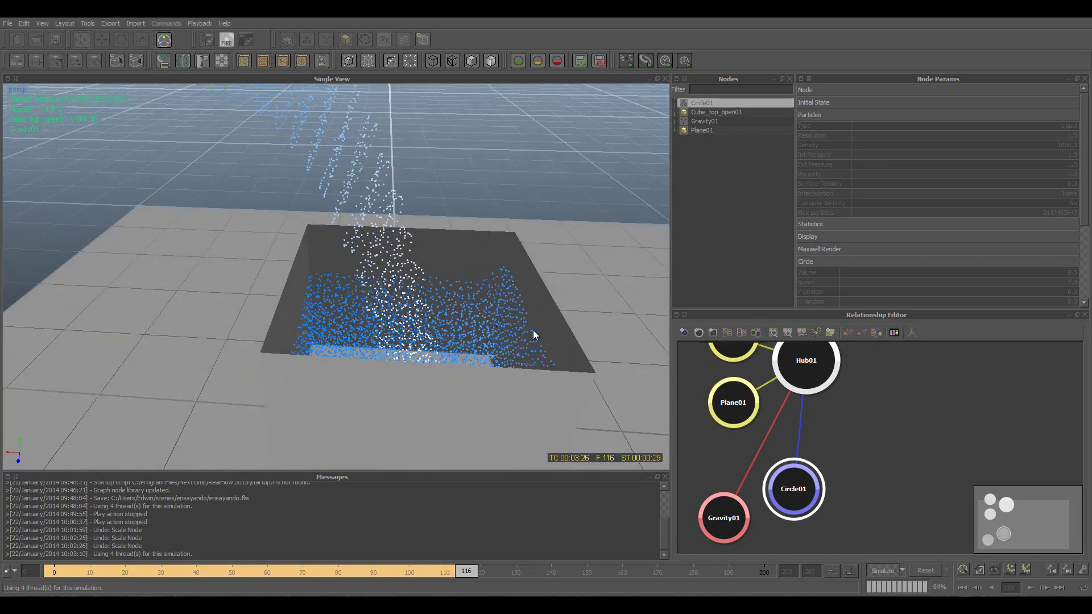
pyautogui.scroll(-1, 539, 332)
pyautogui.moveTo(507, 357)
pyautogui.keyDown('alt'); pyautogui.mouseDown()
pyautogui.moveTo(489, 336)
pyautogui.moveTo(416, 363)
pyautogui.moveTo(331, 353)
pyautogui.moveTo(393, 376)
pyautogui.moveTo(464, 368)
pyautogui.moveTo(419, 366)
pyautogui.mouseUp(); pyautogui.keyUp('alt')
pyautogui.scroll(5, 413, 367)
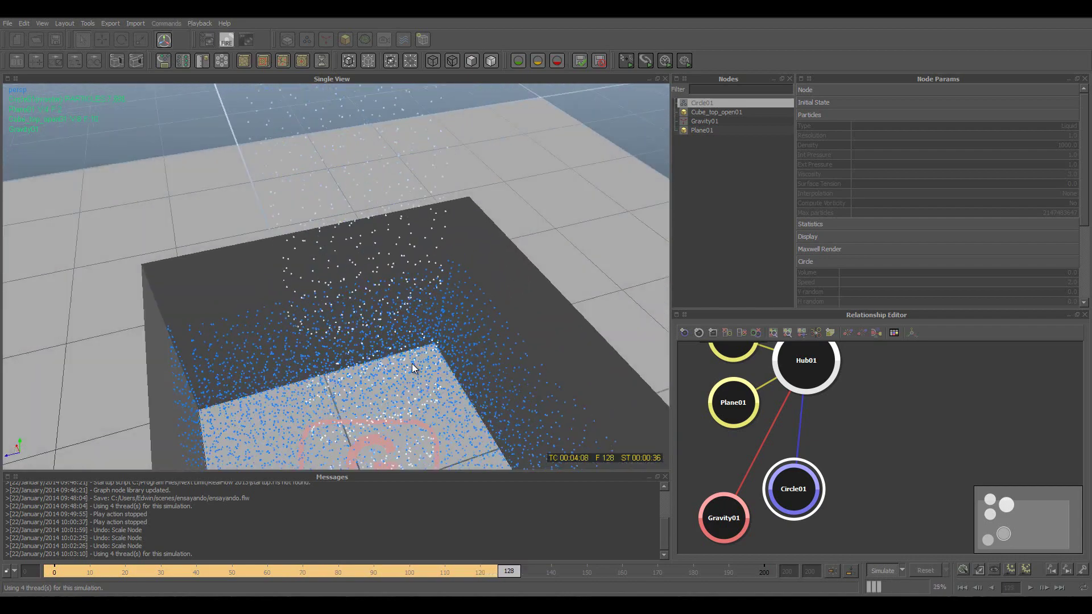
pyautogui.scroll(-1, 409, 373)
pyautogui.scroll(-1, 408, 371)
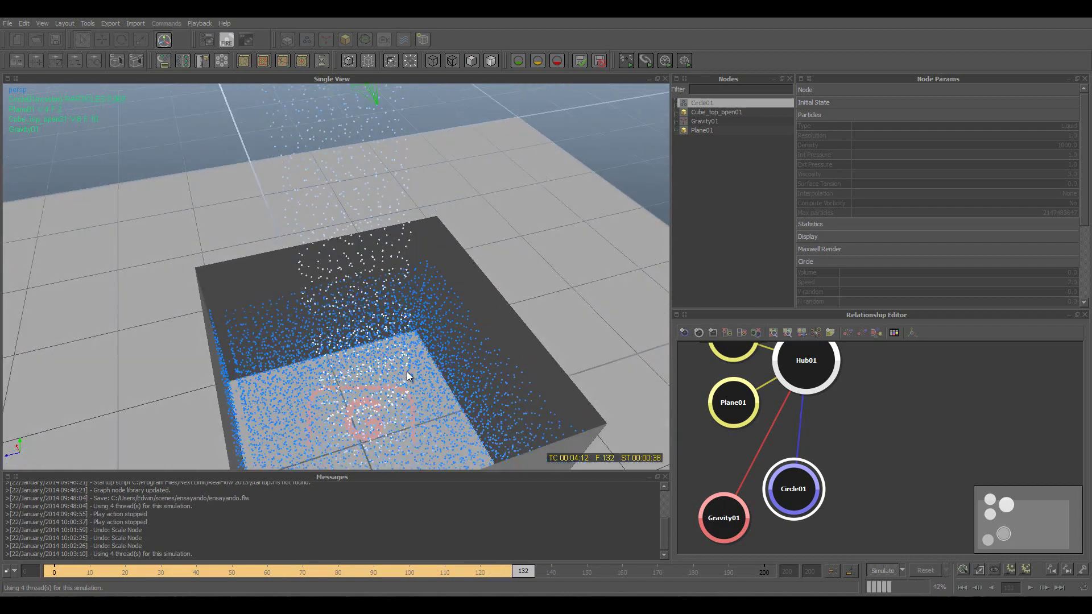
pyautogui.scroll(1, 391, 371)
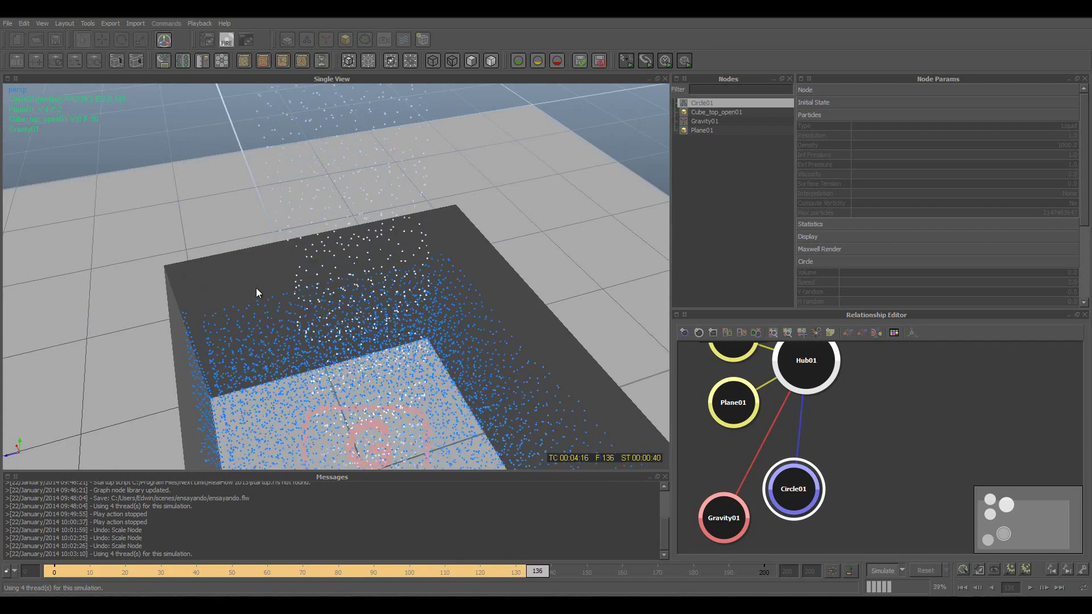
pyautogui.moveTo(257, 288)
pyautogui.keyDown('alt'); pyautogui.mouseDown()
pyautogui.moveTo(345, 315)
pyautogui.moveTo(319, 300)
pyautogui.moveTo(214, 294)
pyautogui.moveTo(365, 294)
pyautogui.moveTo(337, 324)
pyautogui.mouseUp(); pyautogui.keyUp('alt')
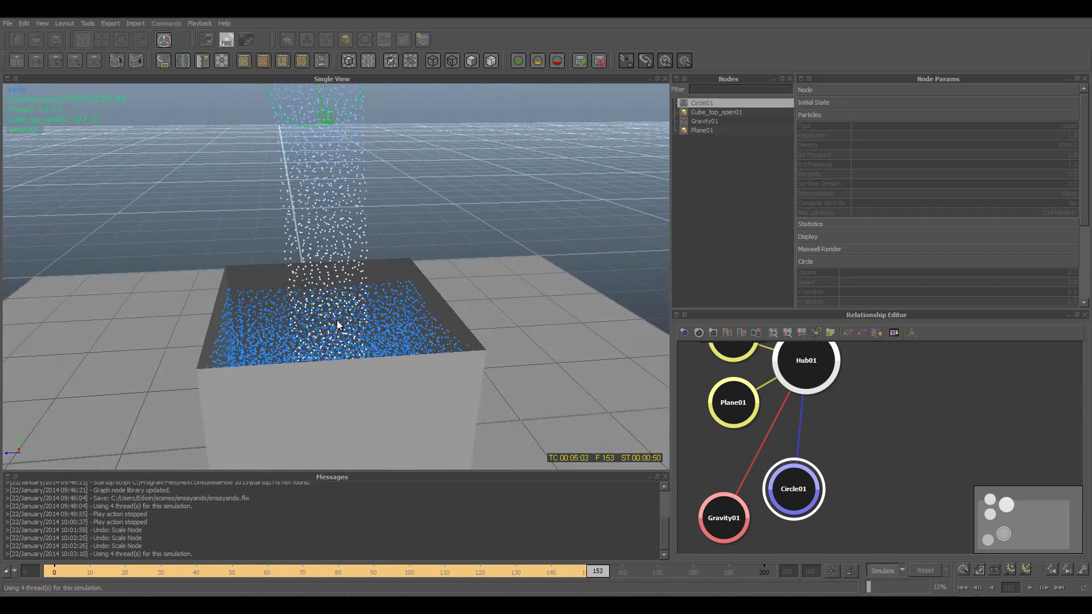
pyautogui.keyDown('alt'); pyautogui.moveTo(335, 338); pyautogui.dragTo(317, 343); pyautogui.keyUp('alt')
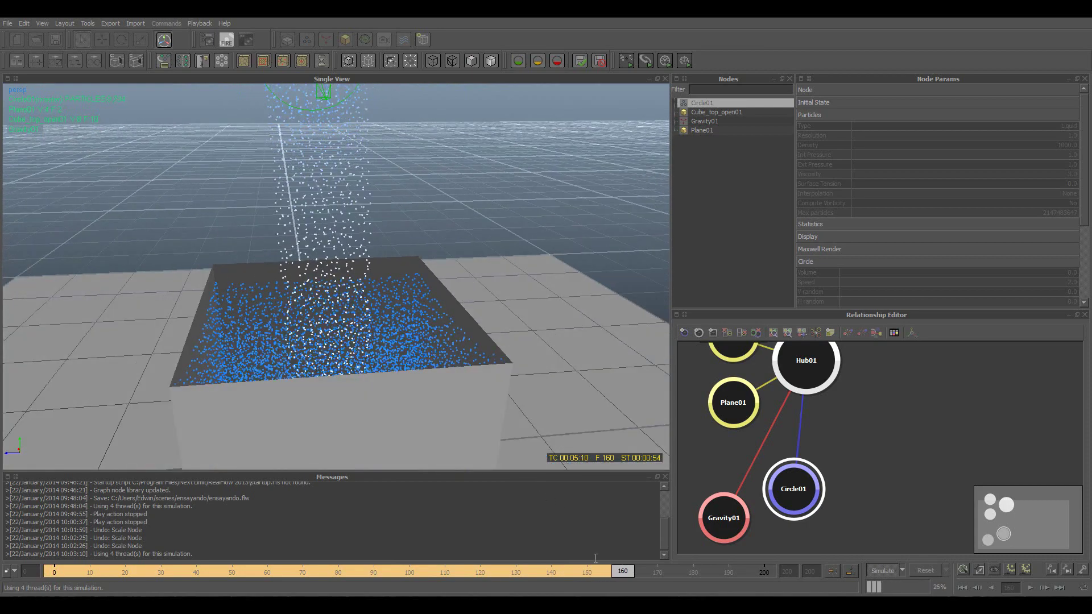
pyautogui.moveTo(288, 282)
pyautogui.keyDown('alt'); pyautogui.mouseDown()
pyautogui.moveTo(354, 330)
pyautogui.moveTo(349, 344)
pyautogui.mouseUp(); pyautogui.keyUp('alt')
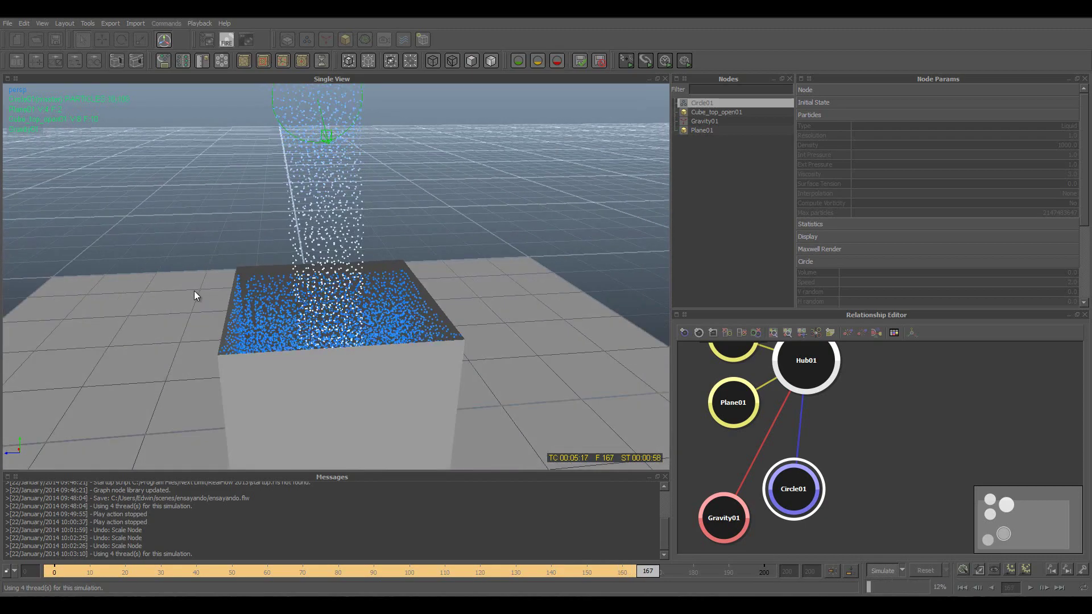
pyautogui.moveTo(144, 317)
pyautogui.keyDown('alt'); pyautogui.mouseDown()
pyautogui.moveTo(275, 332)
pyautogui.moveTo(230, 318)
pyautogui.moveTo(380, 322)
pyautogui.mouseUp(); pyautogui.keyUp('alt')
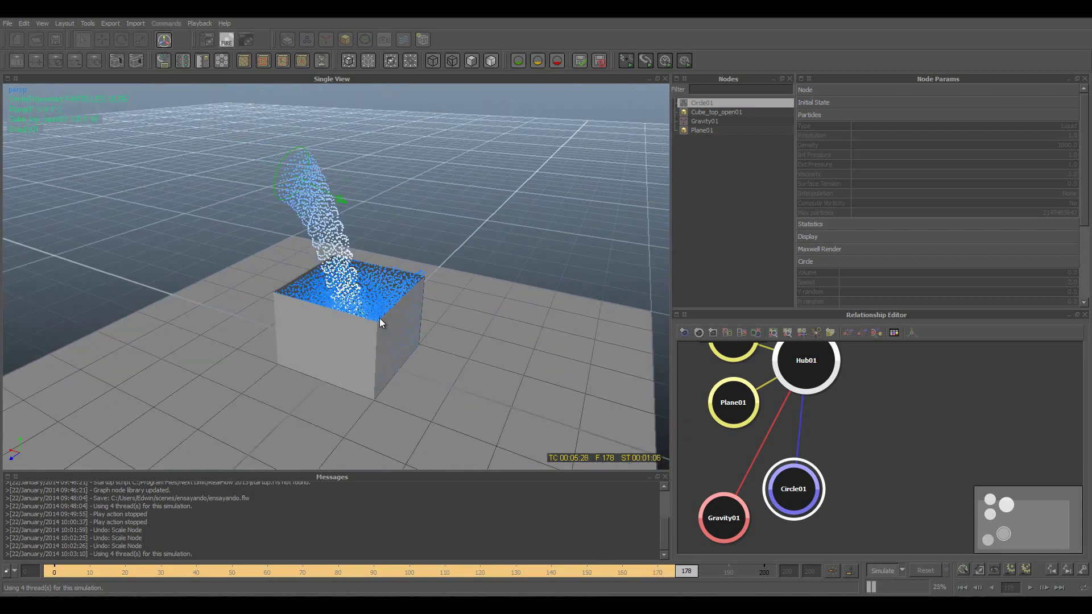
pyautogui.keyDown('alt'); pyautogui.moveTo(380, 318); pyautogui.dragTo(444, 320, button='right'); pyautogui.keyUp('alt')
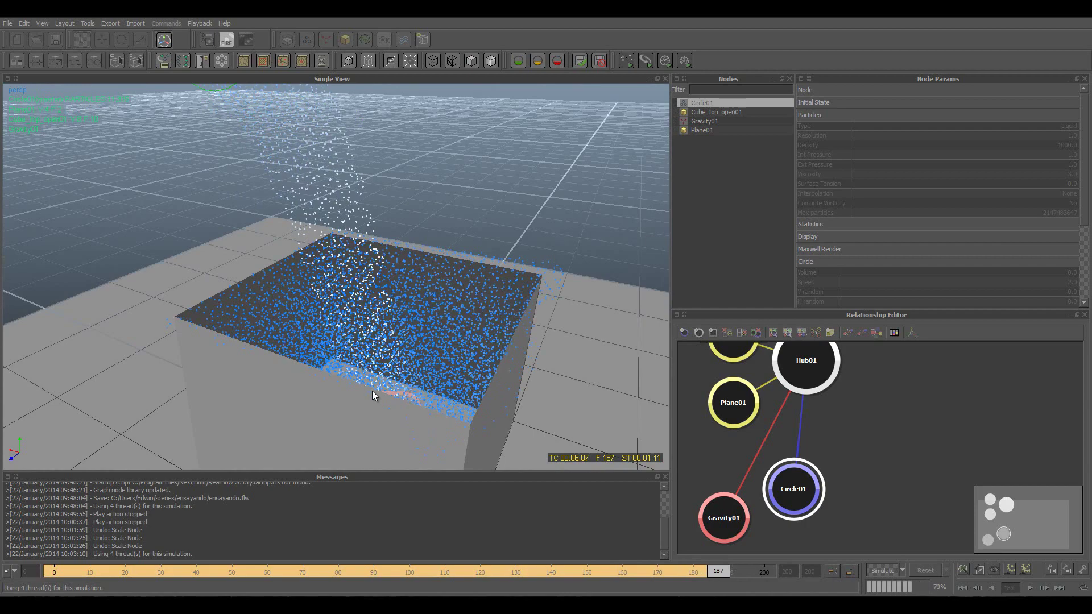
pyautogui.scroll(-3, 373, 389)
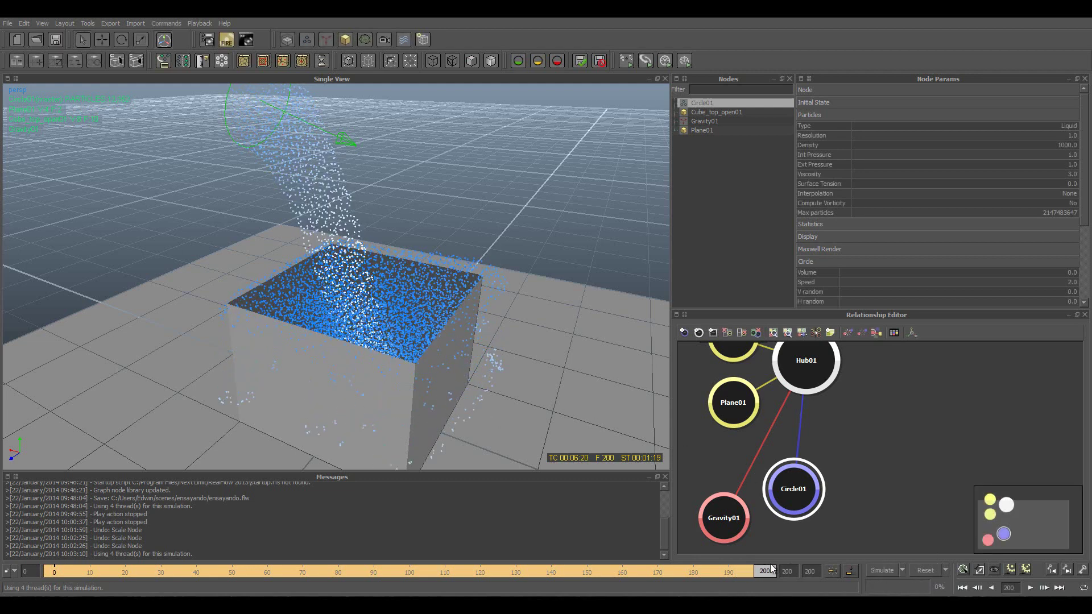
# Replay the cached simulation from frame 0 and launch a Maxwell Interactive preview
pyautogui.moveTo(769, 570); pyautogui.dragTo(29, 572)
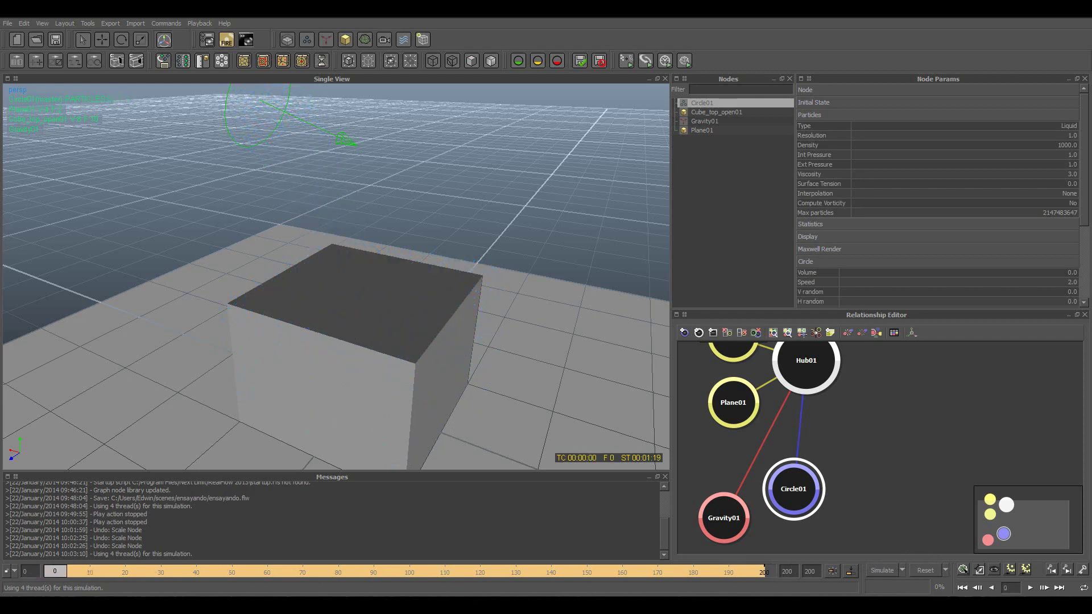
pyautogui.click(1030, 588)
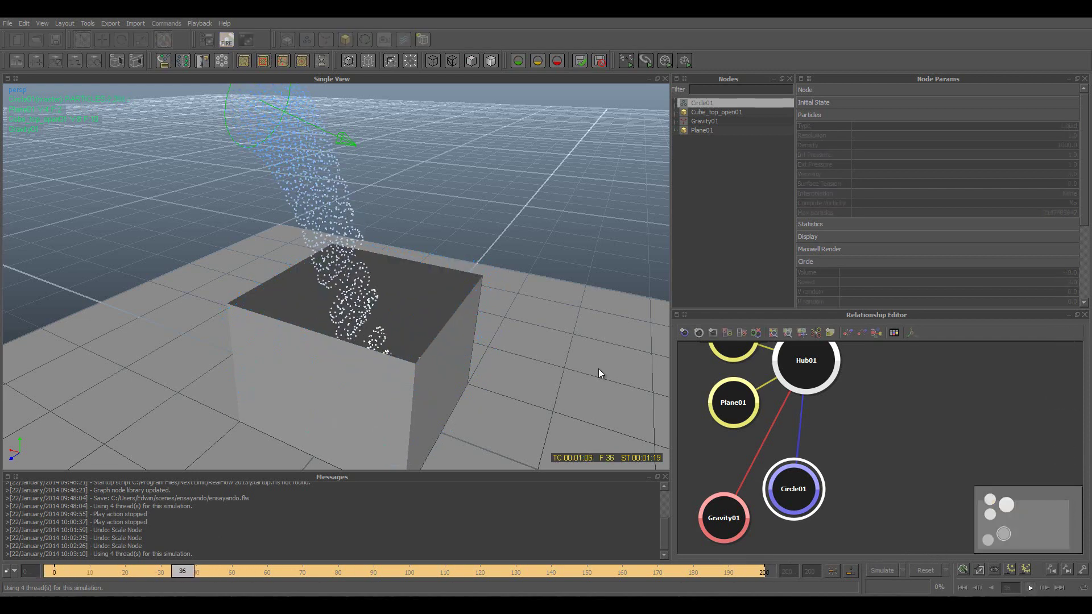
pyautogui.moveTo(586, 356)
pyautogui.keyDown('alt'); pyautogui.mouseDown()
pyautogui.moveTo(541, 333)
pyautogui.moveTo(586, 314)
pyautogui.moveTo(521, 325)
pyautogui.moveTo(620, 355)
pyautogui.mouseUp(); pyautogui.keyUp('alt')
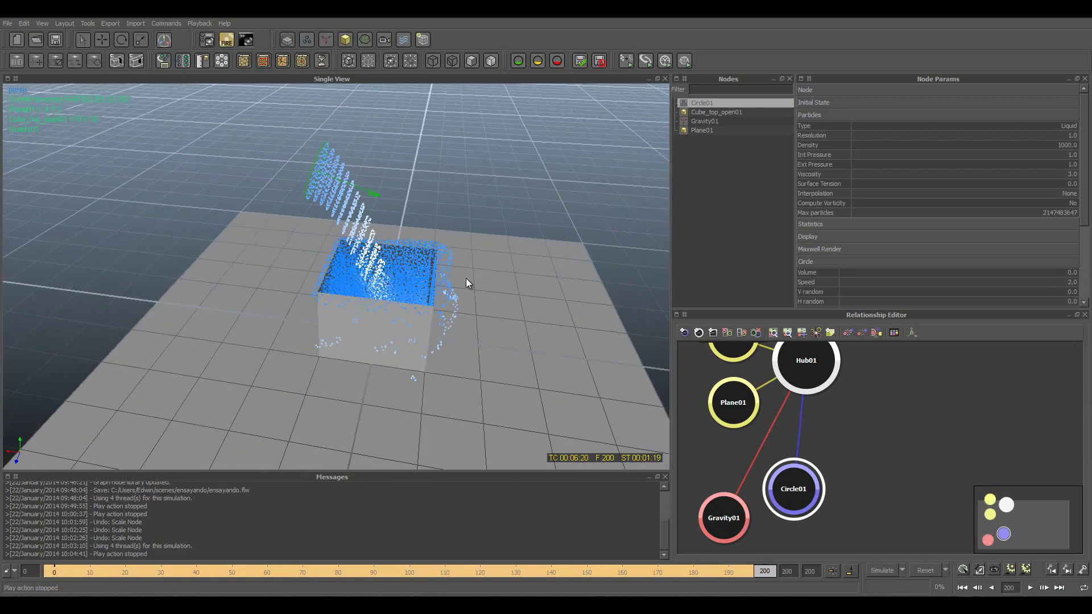
pyautogui.scroll(3, 467, 279)
pyautogui.moveTo(549, 276)
pyautogui.keyDown('alt'); pyautogui.mouseDown()
pyautogui.moveTo(513, 298)
pyautogui.moveTo(488, 287)
pyautogui.mouseUp(); pyautogui.keyUp('alt')
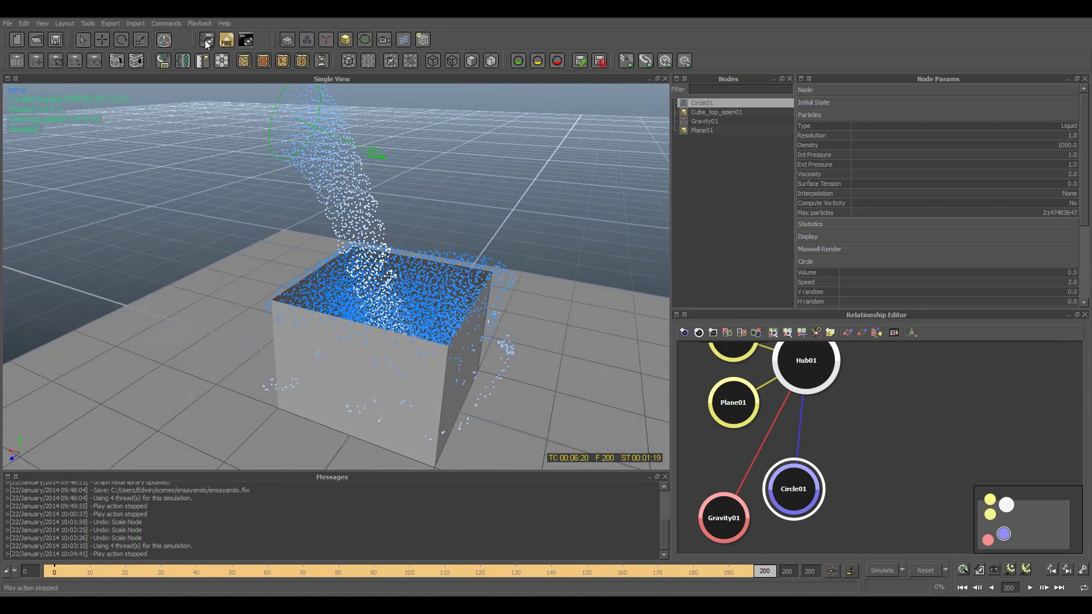
pyautogui.click(226, 41)
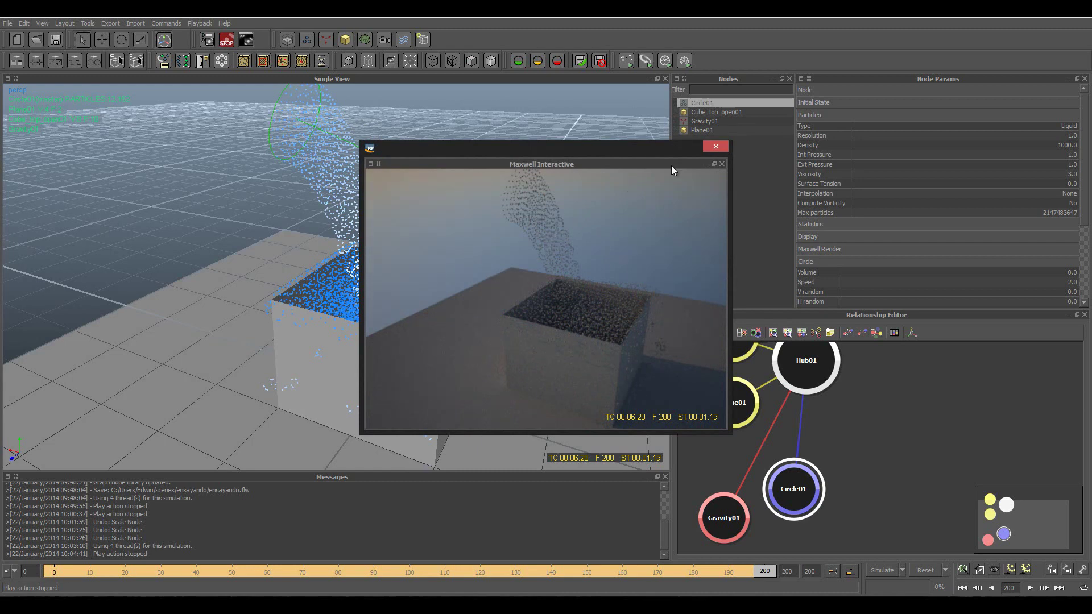
# Close the Maxwell preview, then check Geometry scale in General preferences and accept
pyautogui.click(719, 149)
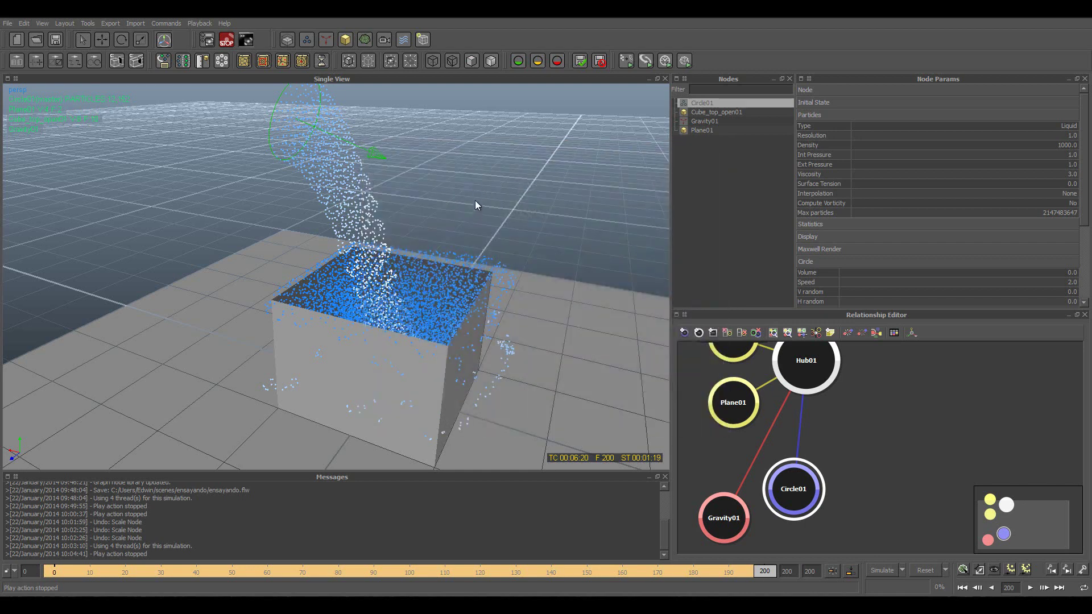
pyautogui.click(10, 24)
pyautogui.click(54, 183)
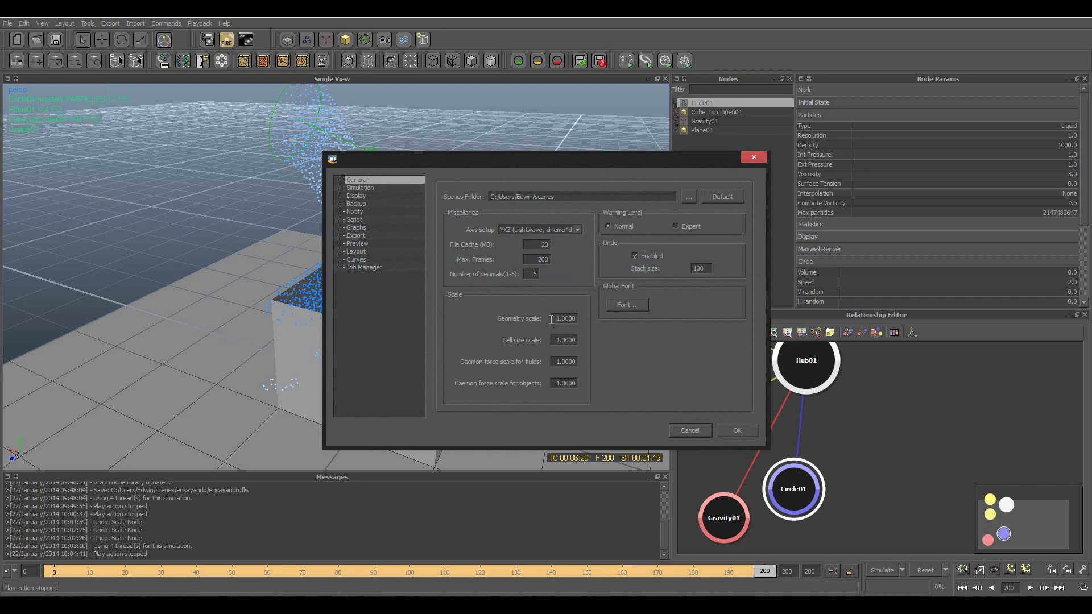
pyautogui.moveTo(555, 318); pyautogui.dragTo(581, 323)
pyautogui.click(742, 430)
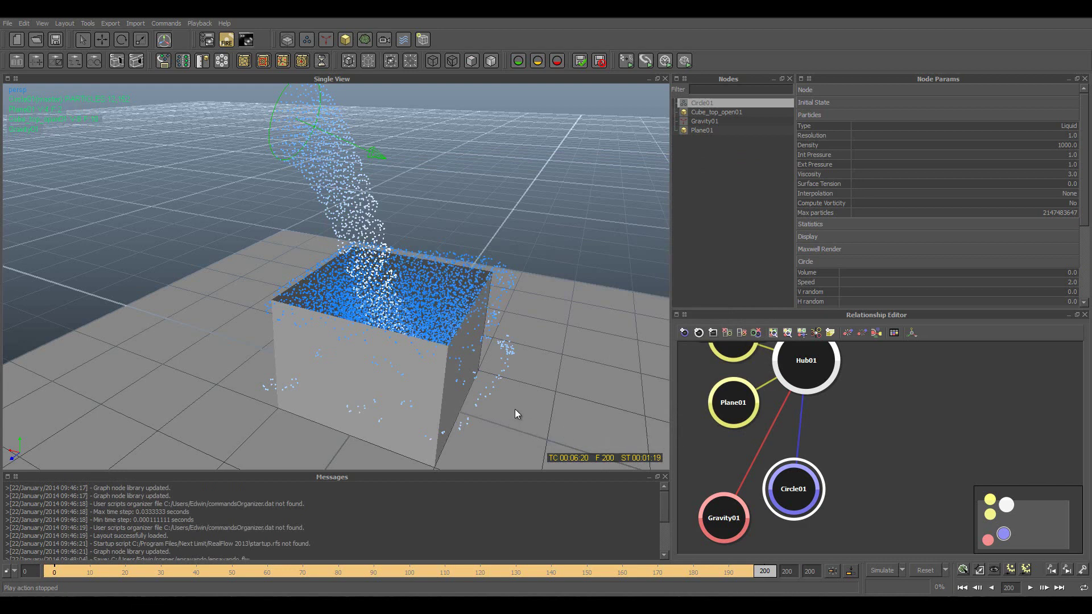
# Set the scene Geometry scale to 0.2 in the Scale options and apply it
pyautogui.click(980, 570)
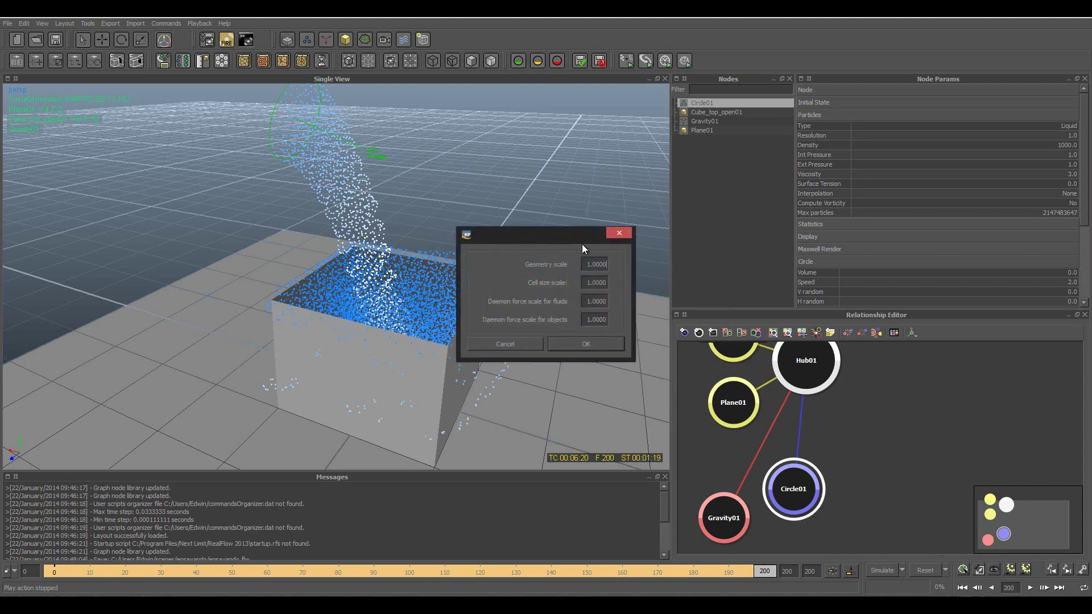
pyautogui.click(586, 264)
pyautogui.moveTo(586, 264); pyautogui.dragTo(612, 264)
pyautogui.write('.2')
pyautogui.press('Tab')
pyautogui.press('Tab')
pyautogui.click(588, 345)
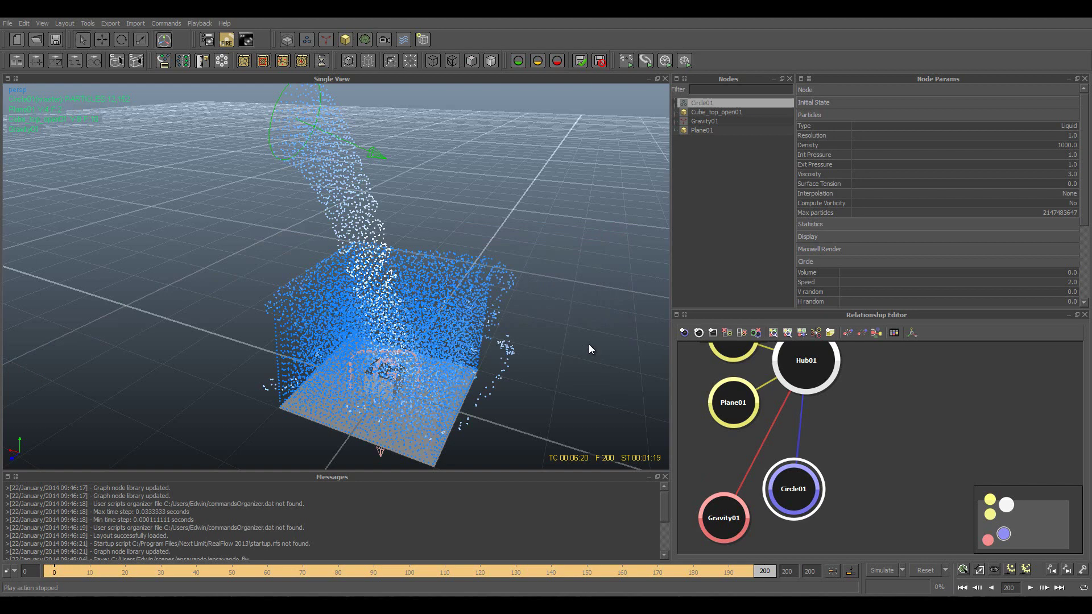
pyautogui.click(589, 348)
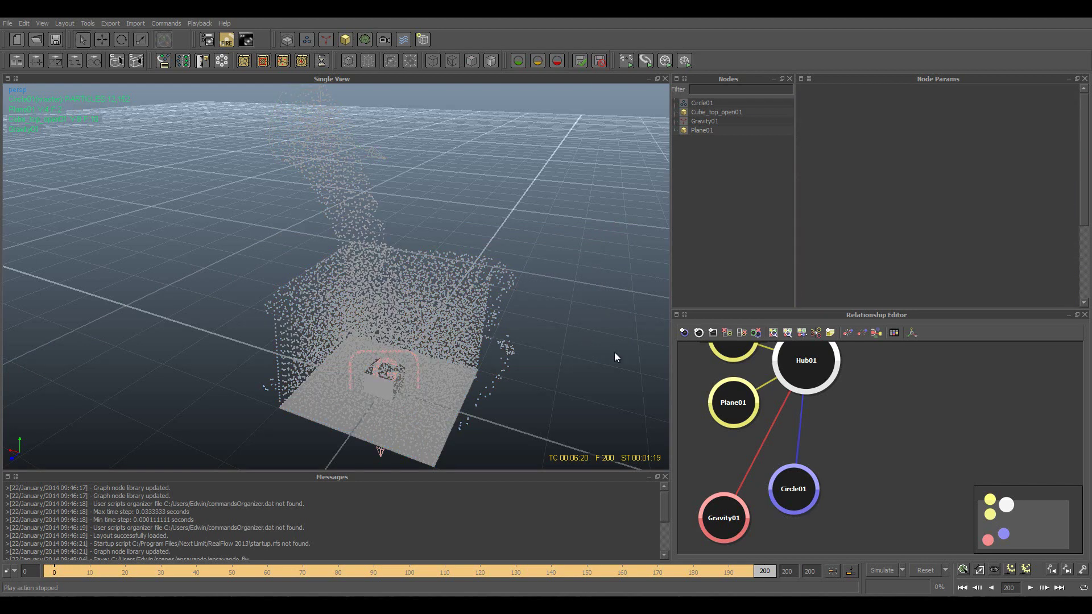
# Reset the simulation, rerun it to frame 114, and select Cube_top_open01
pyautogui.hotkey('ctrl', 'shift', 'r')
pyautogui.click(533, 313)
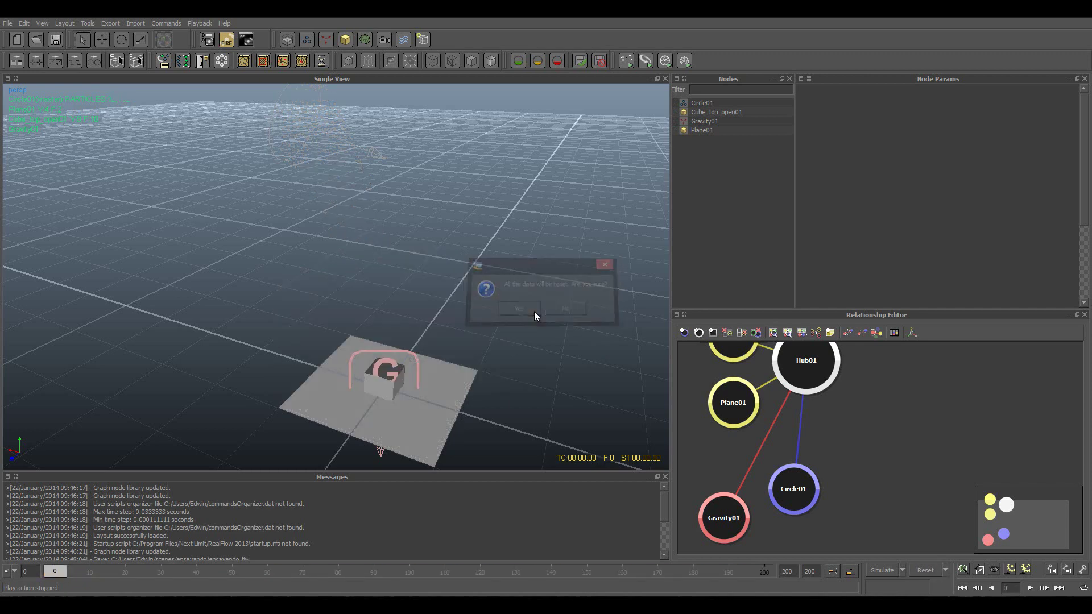
pyautogui.click(881, 569)
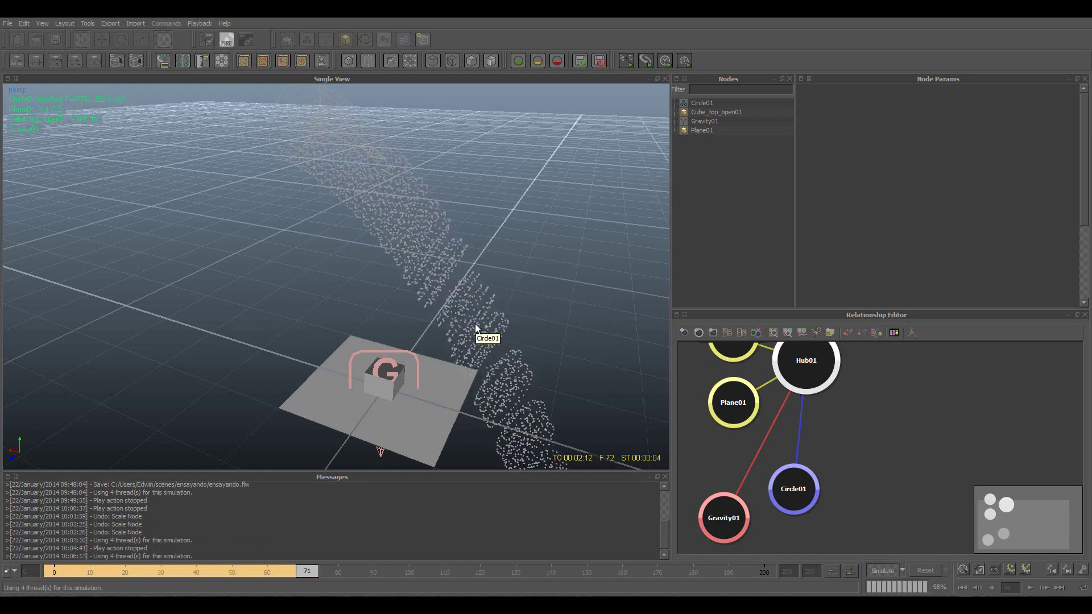
pyautogui.scroll(-2, 476, 325)
pyautogui.scroll(-2, 475, 324)
pyautogui.moveTo(307, 361)
pyautogui.keyDown('alt'); pyautogui.mouseDown()
pyautogui.moveTo(391, 340)
pyautogui.moveTo(339, 348)
pyautogui.mouseUp(); pyautogui.keyUp('alt')
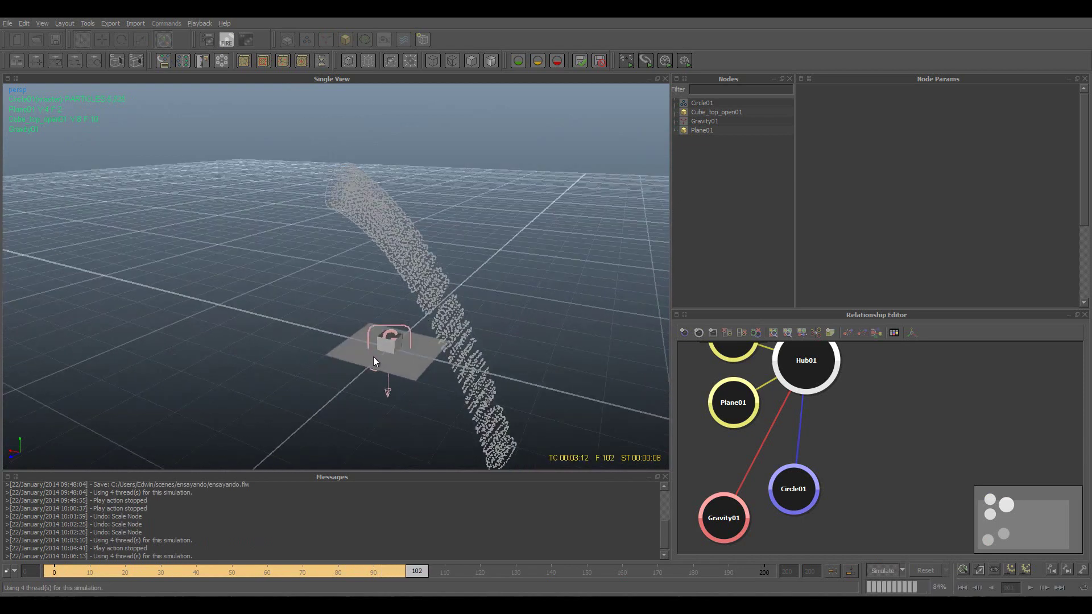
pyautogui.click(881, 571)
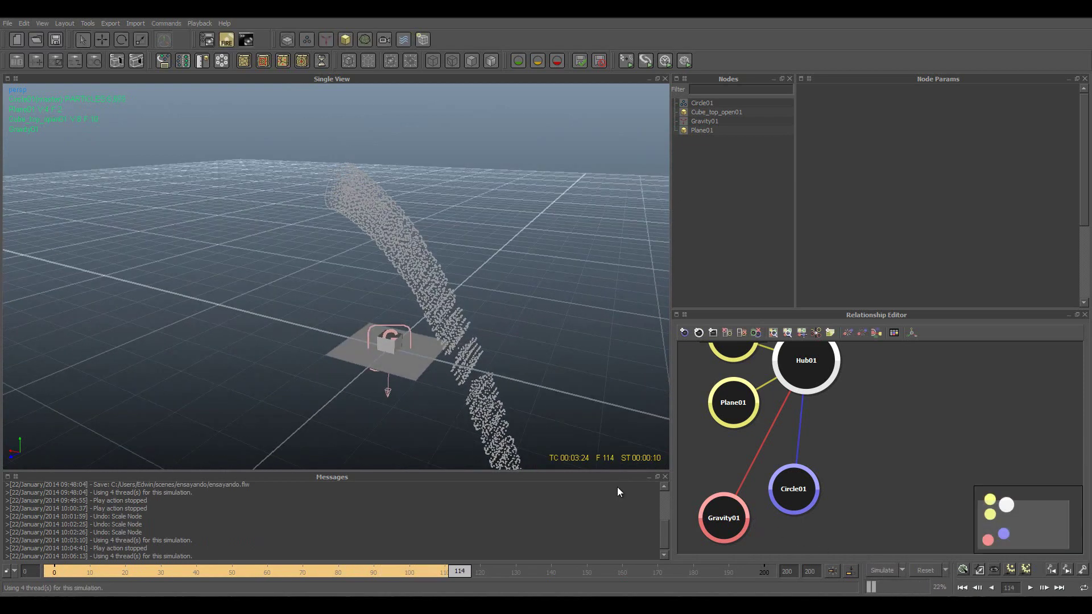
pyautogui.scroll(3, 302, 346)
pyautogui.click(447, 420)
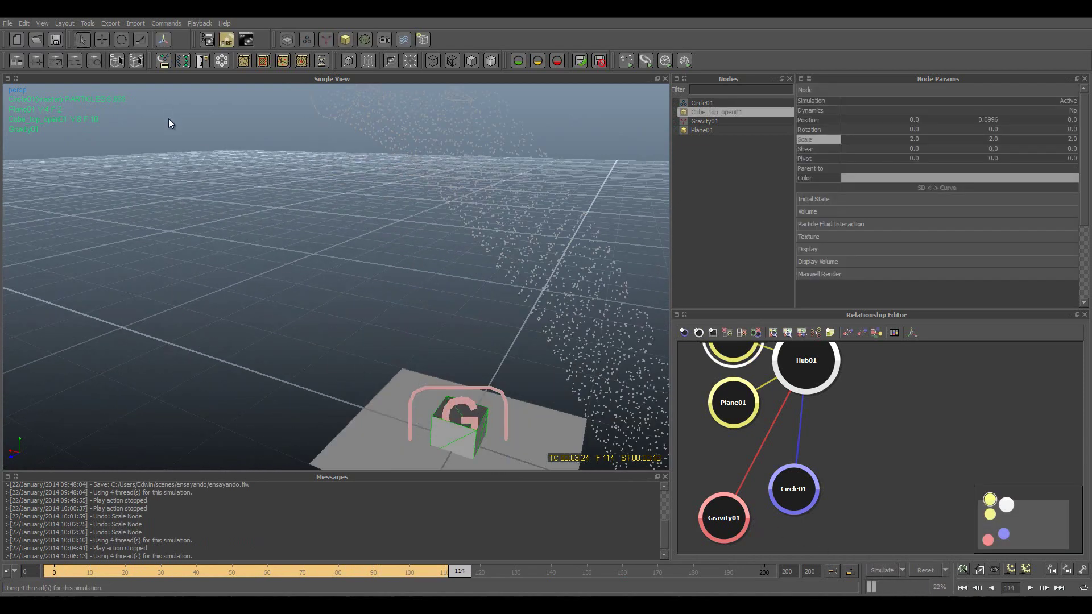
# Check the cube's measurements, then change Geometry and fluid Daemon force scales in the Scale dialog
pyautogui.click(201, 61)
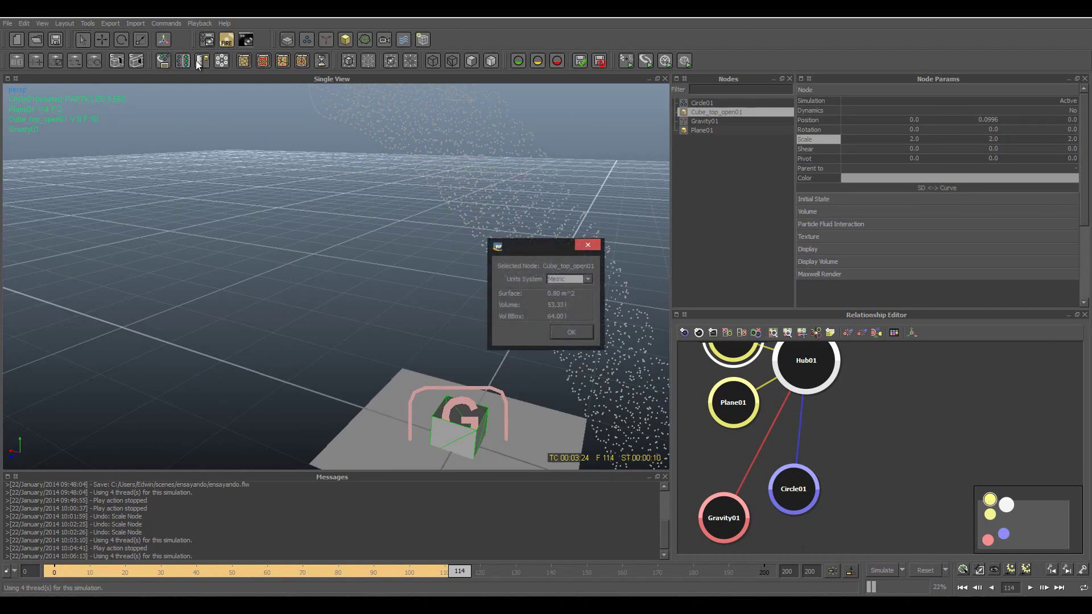
pyautogui.click(575, 333)
pyautogui.click(980, 570)
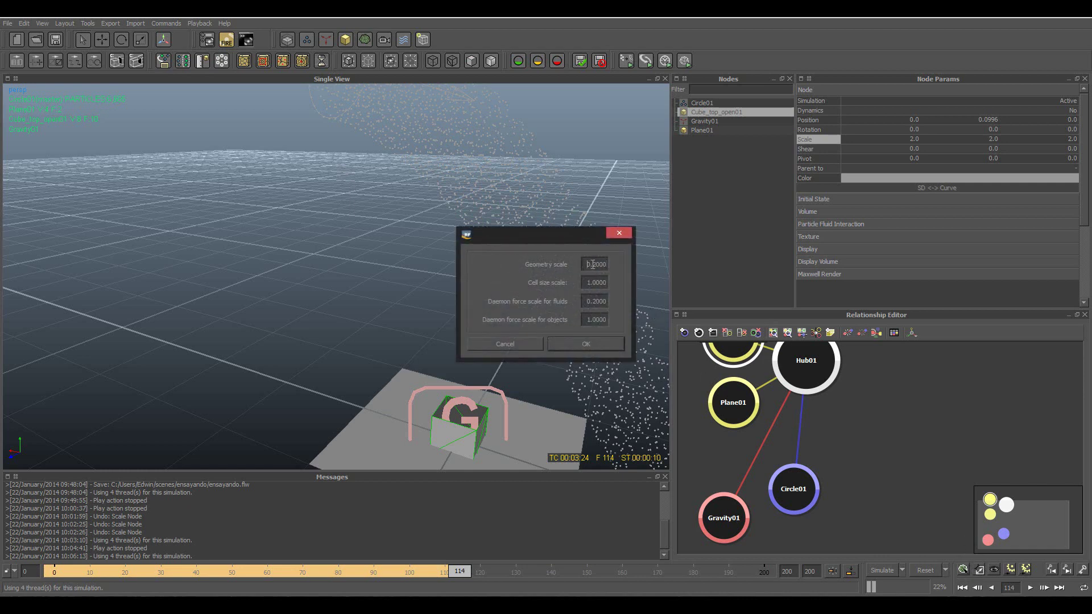
pyautogui.moveTo(588, 265); pyautogui.dragTo(616, 268)
pyautogui.moveTo(588, 301); pyautogui.dragTo(612, 302)
pyautogui.press('Tab')
pyautogui.click(594, 346)
# Resimulate to frame 104 and confirm Cube_top_open01 measures 6.67 l volume, 0.20 m^2 surface
pyautogui.click(453, 326)
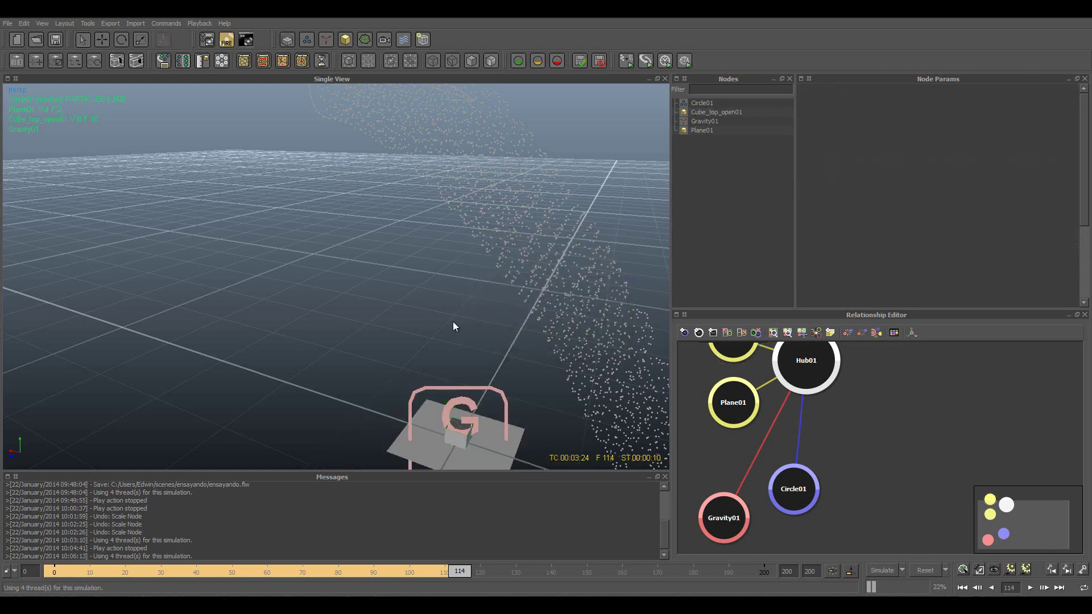
pyautogui.hotkey('ctrl', 'Home')
pyautogui.press('Return')
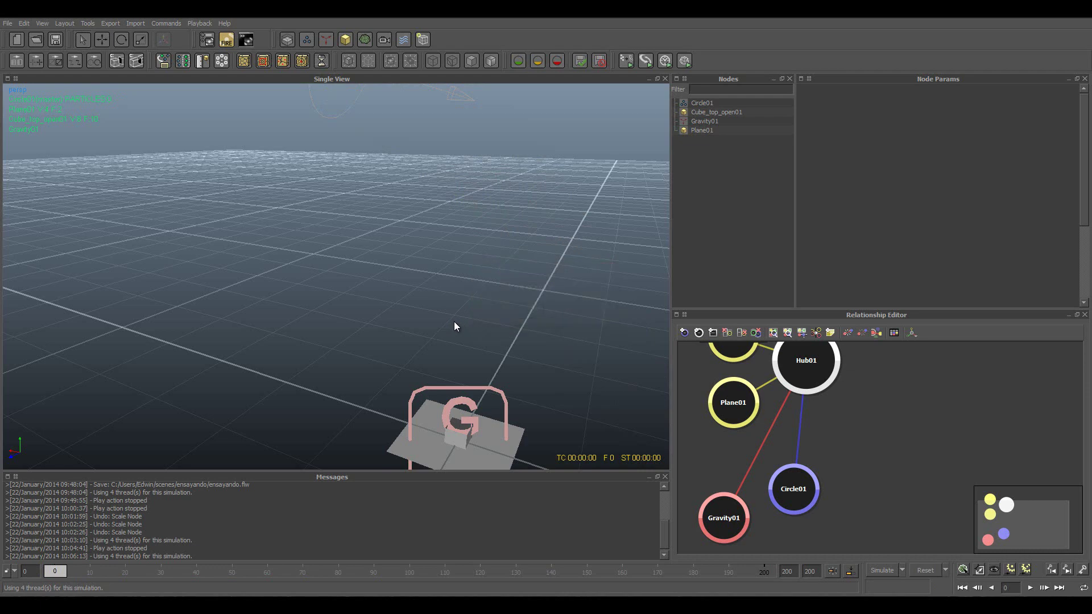
pyautogui.hotkey('ctrl', 'a')
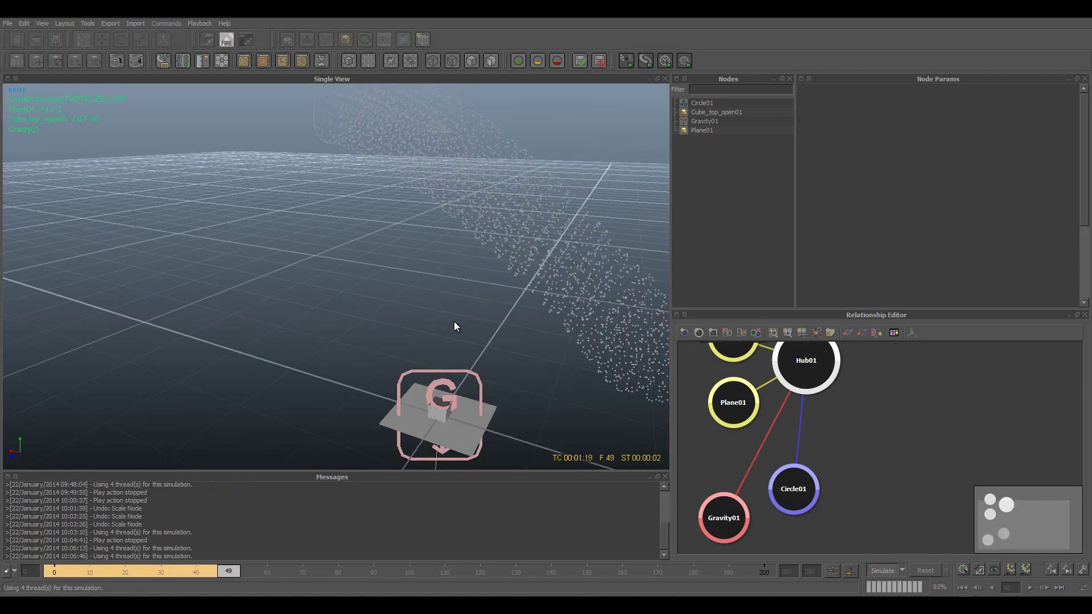
pyautogui.click(443, 414)
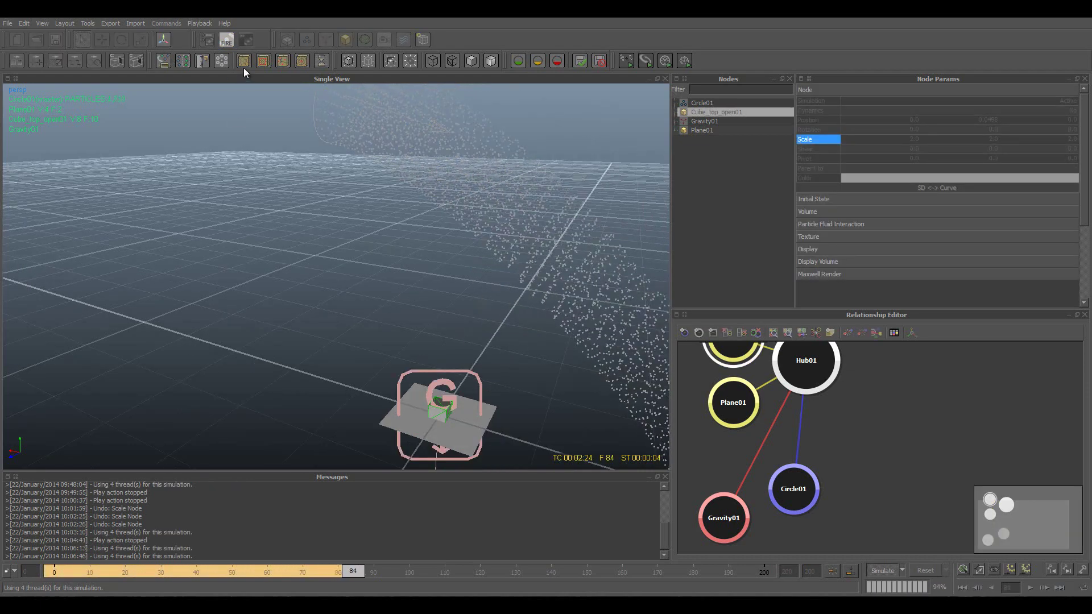
pyautogui.click(877, 568)
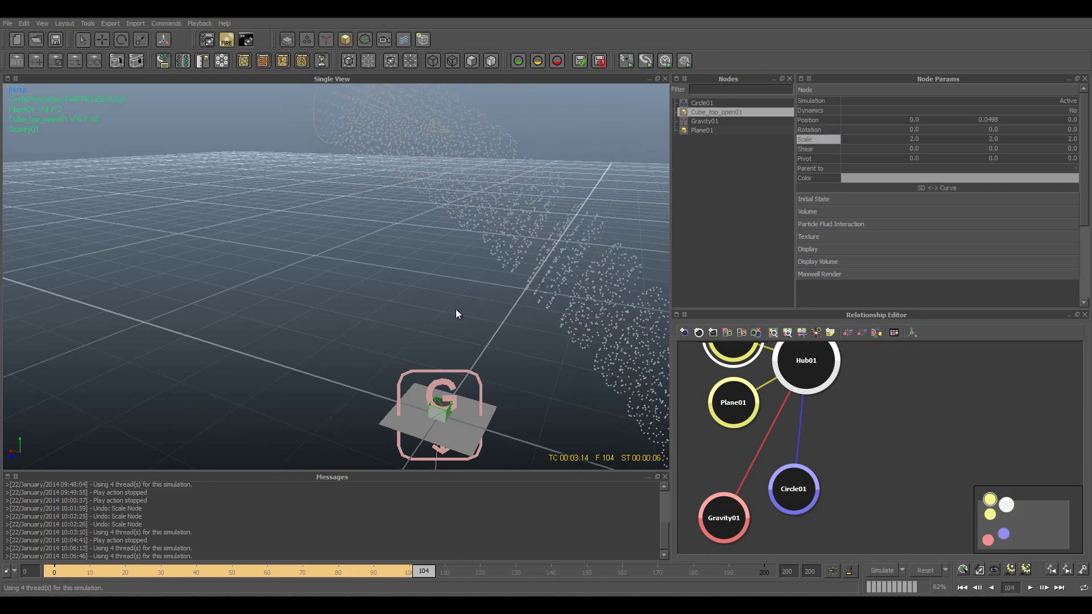
pyautogui.click(202, 61)
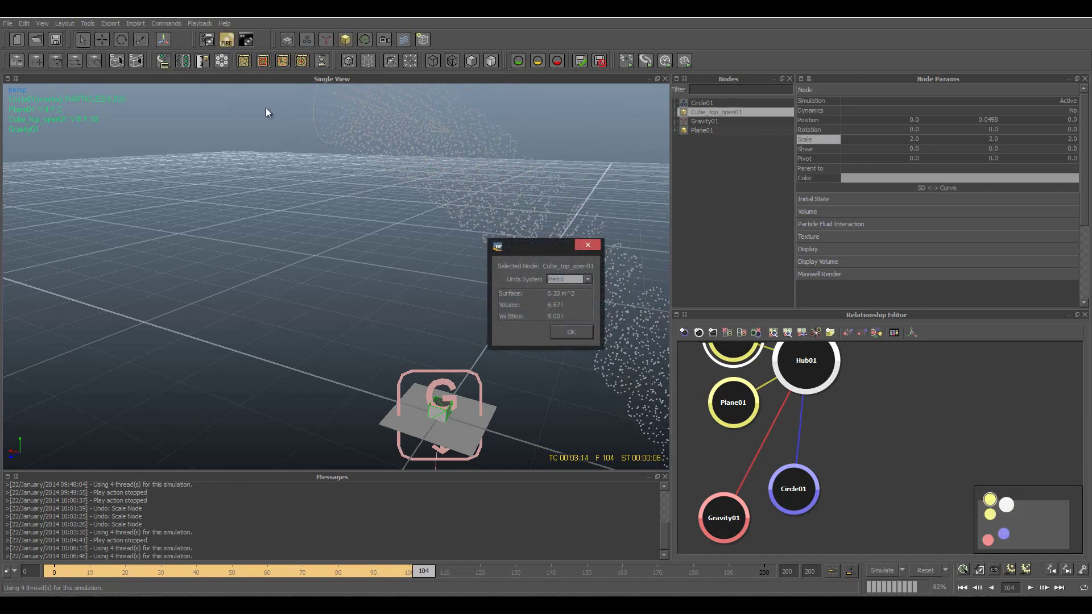
pyautogui.click(572, 332)
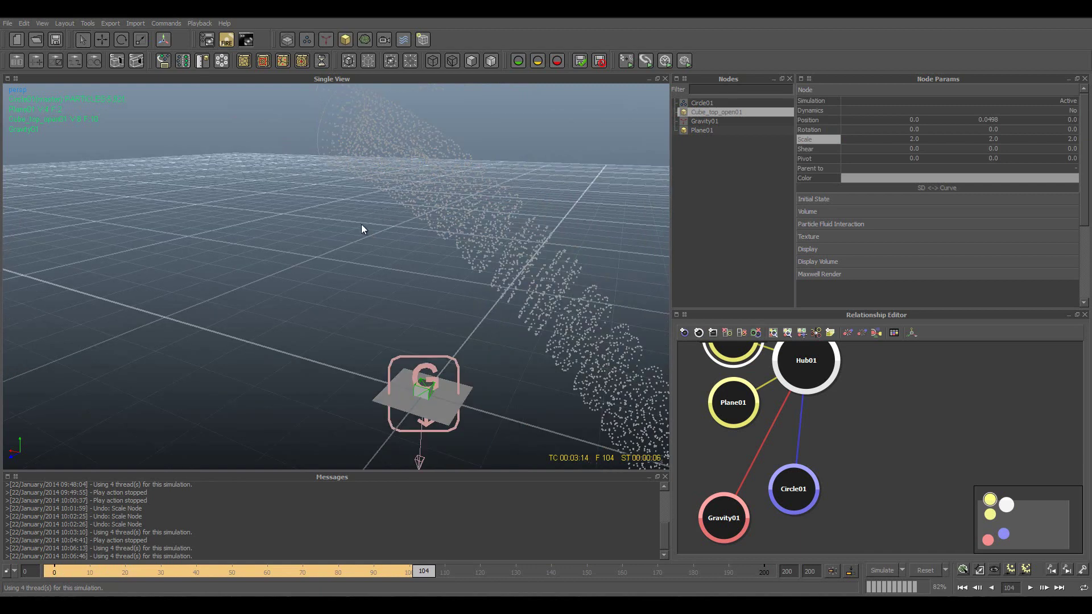
pyautogui.click(317, 136)
# Enter 0.1 in Circle01's Node Scale X, Y and Z fields
pyautogui.moveTo(333, 283)
pyautogui.keyDown('alt'); pyautogui.mouseDown()
pyautogui.moveTo(438, 319)
pyautogui.moveTo(397, 319)
pyautogui.mouseUp(); pyautogui.keyUp('alt')
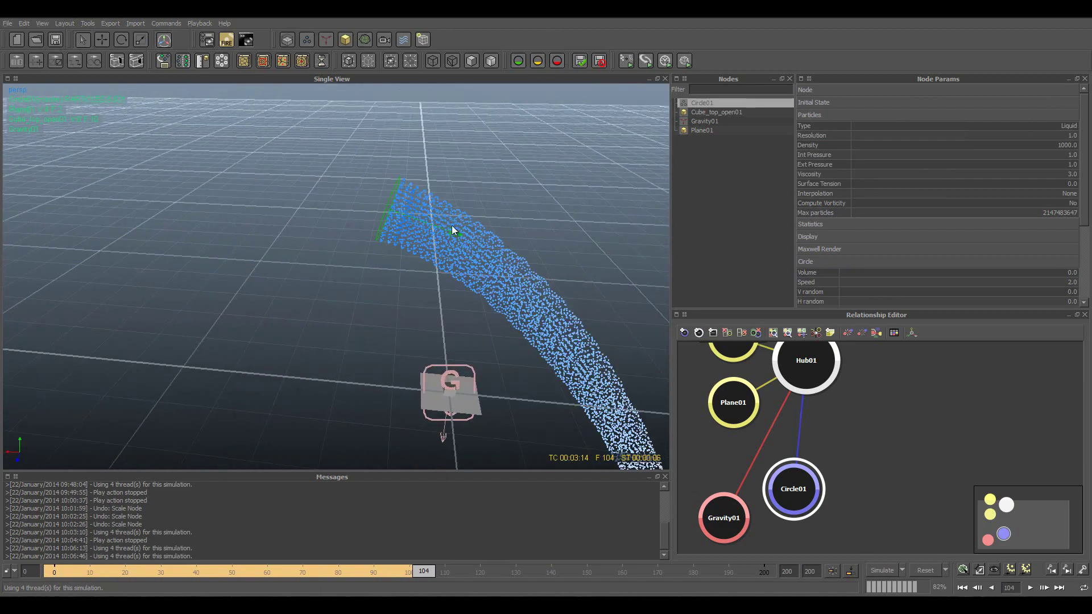
pyautogui.click(808, 90)
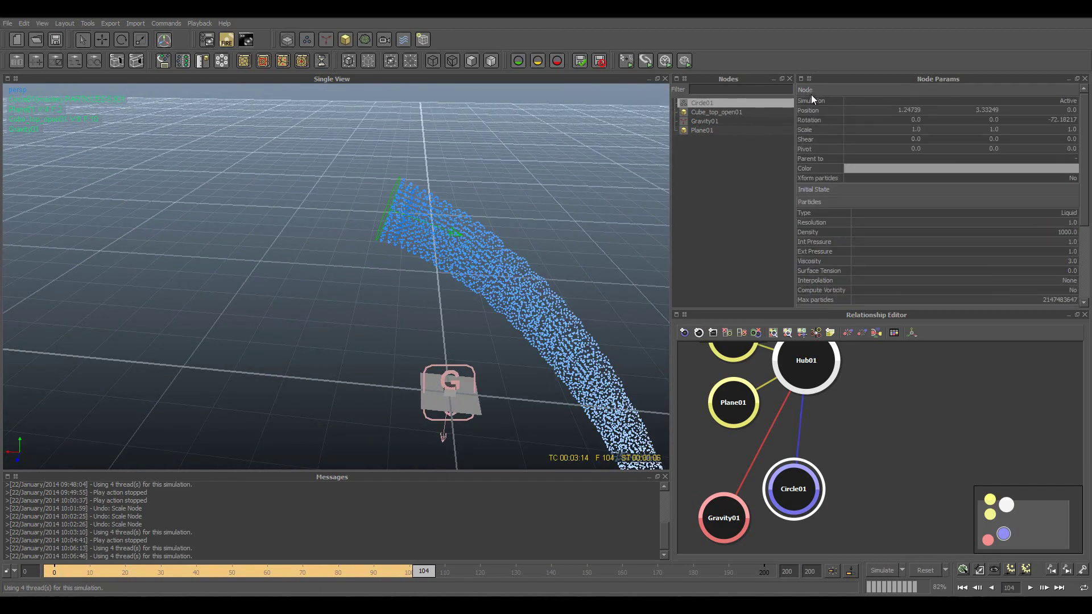
pyautogui.doubleClick(916, 129)
pyautogui.doubleClick(994, 130)
pyautogui.doubleClick(1071, 129)
pyautogui.click(516, 222)
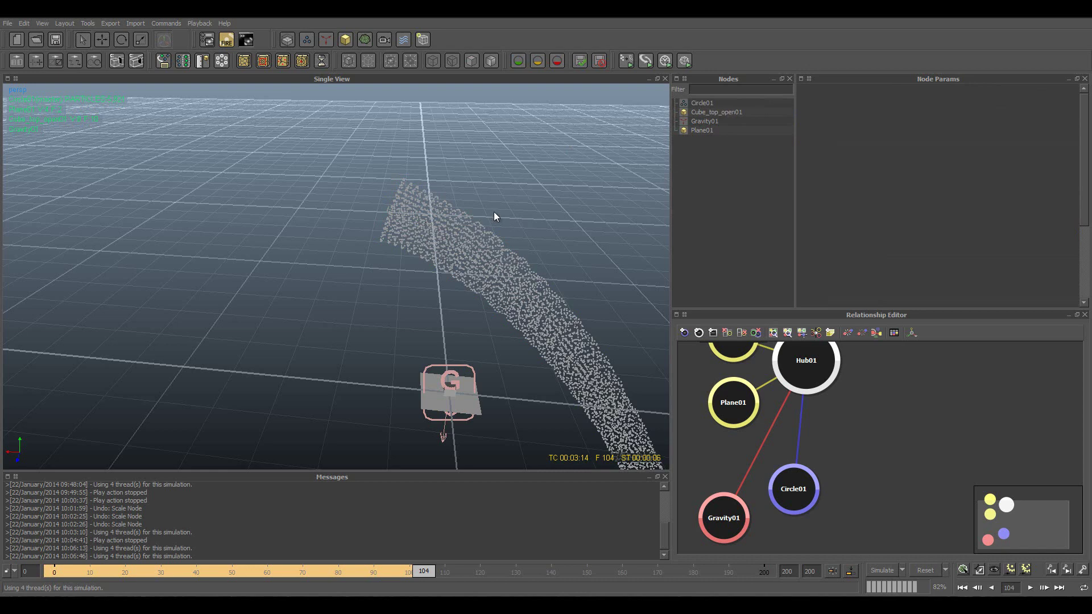
# Reset to frame 0 and move Circle01 to about X 0.305, Y 0.669, just above the cube
pyautogui.hotkey('ctrl', 'r')
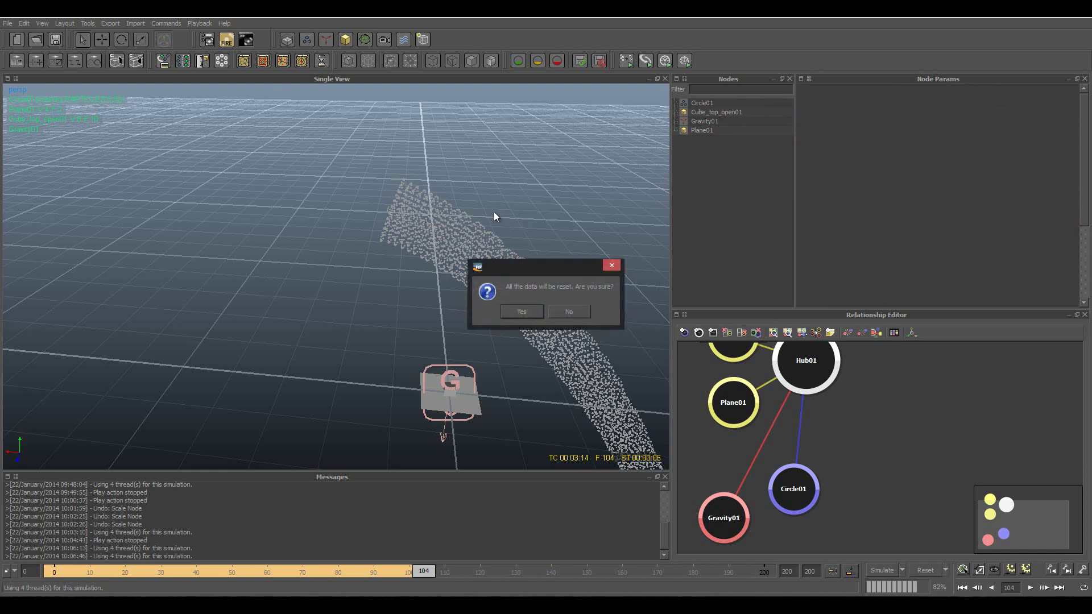
pyautogui.press('Return')
pyautogui.click(388, 208)
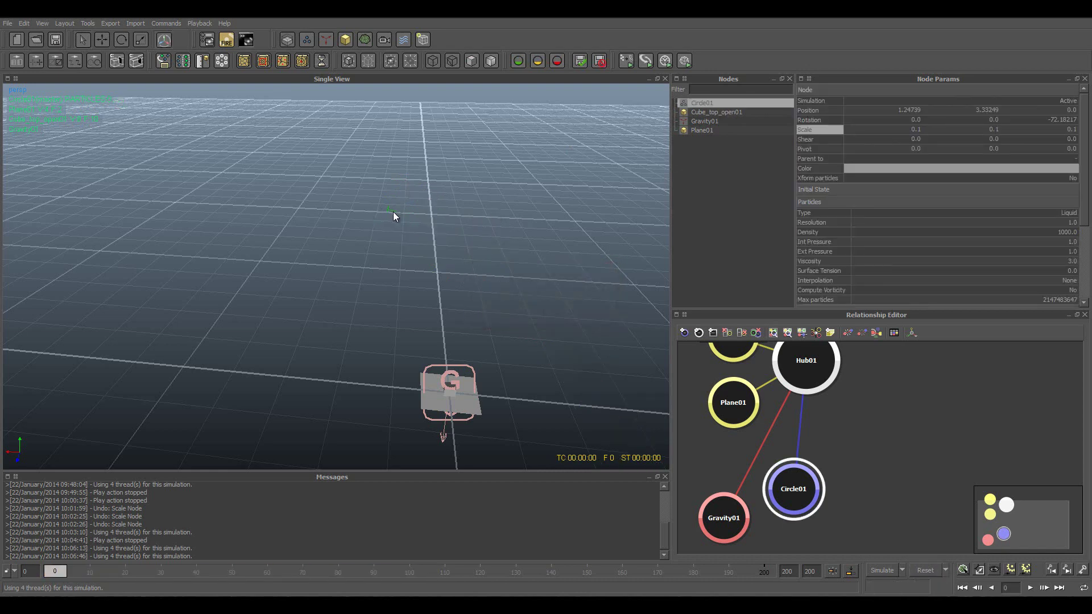
pyautogui.moveTo(390, 145); pyautogui.dragTo(404, 310)
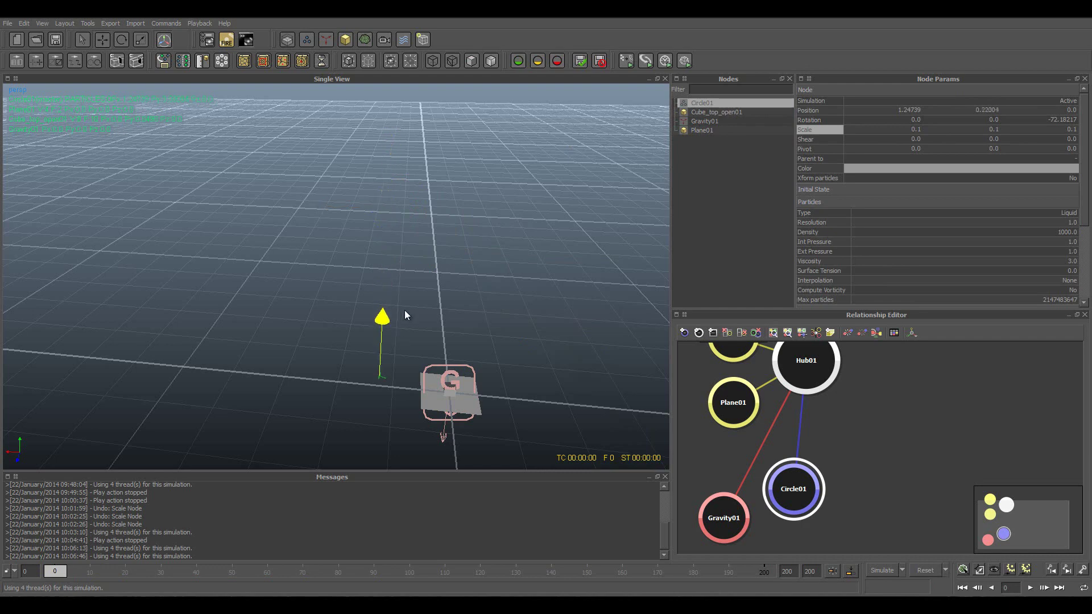
pyautogui.scroll(2, 484, 327)
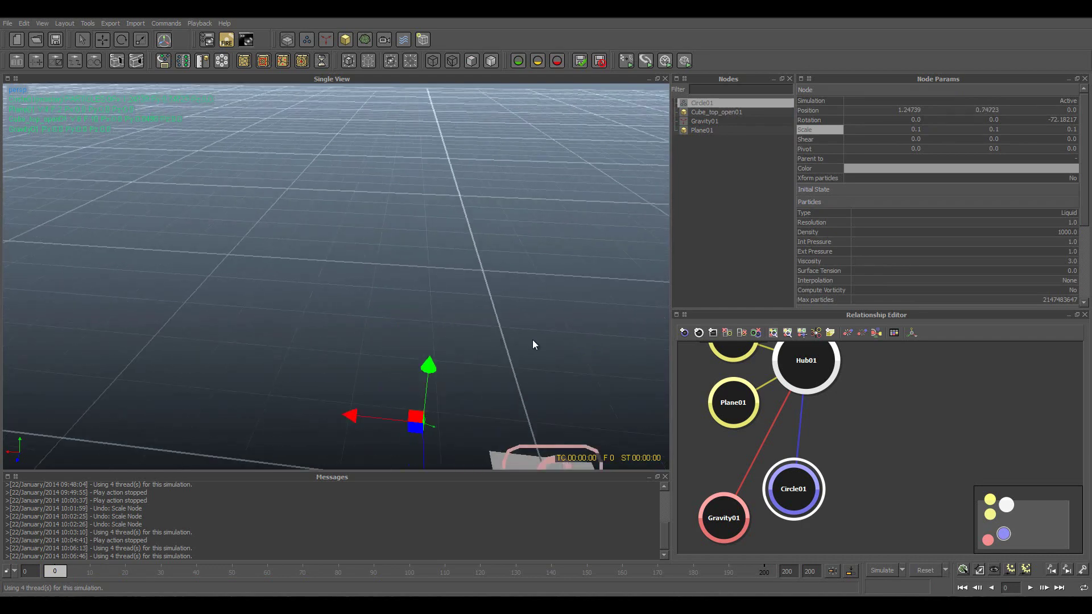
pyautogui.moveTo(533, 344)
pyautogui.keyDown('alt'); pyautogui.mouseDown()
pyautogui.moveTo(424, 124)
pyautogui.moveTo(475, 315)
pyautogui.mouseUp(); pyautogui.keyUp('alt')
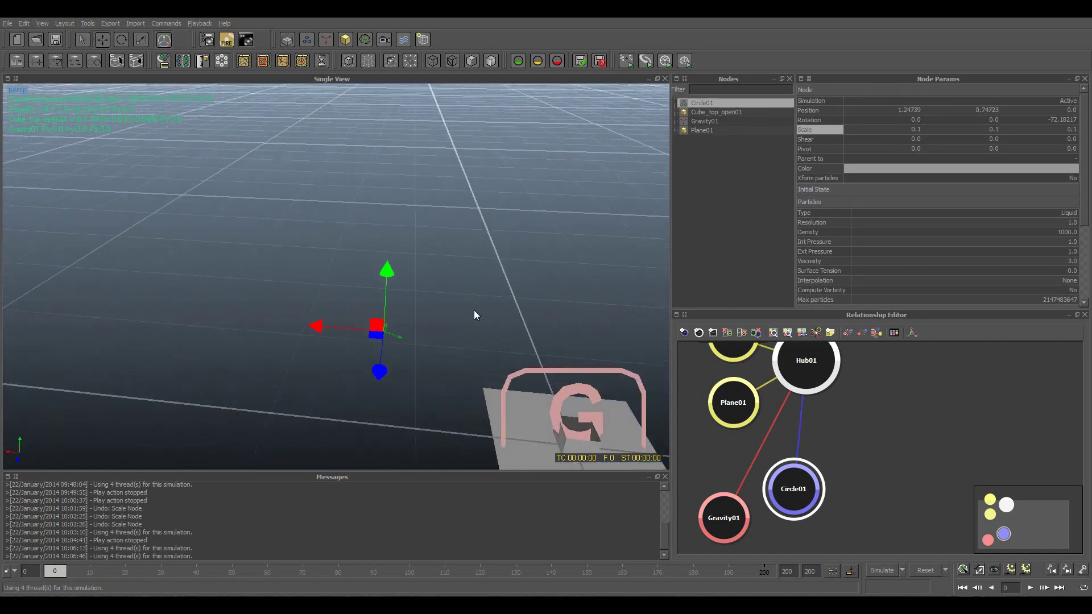
pyautogui.moveTo(343, 326); pyautogui.dragTo(449, 353)
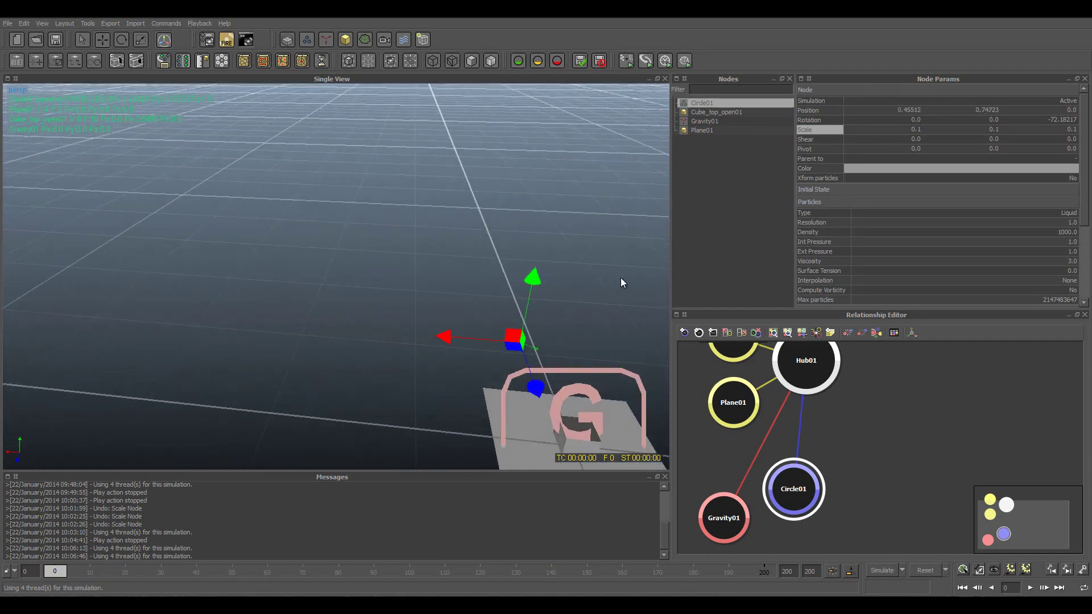
pyautogui.moveTo(620, 278)
pyautogui.keyDown('alt'); pyautogui.mouseDown()
pyautogui.moveTo(514, 203)
pyautogui.moveTo(591, 288)
pyautogui.moveTo(588, 310)
pyautogui.mouseUp(); pyautogui.keyUp('alt')
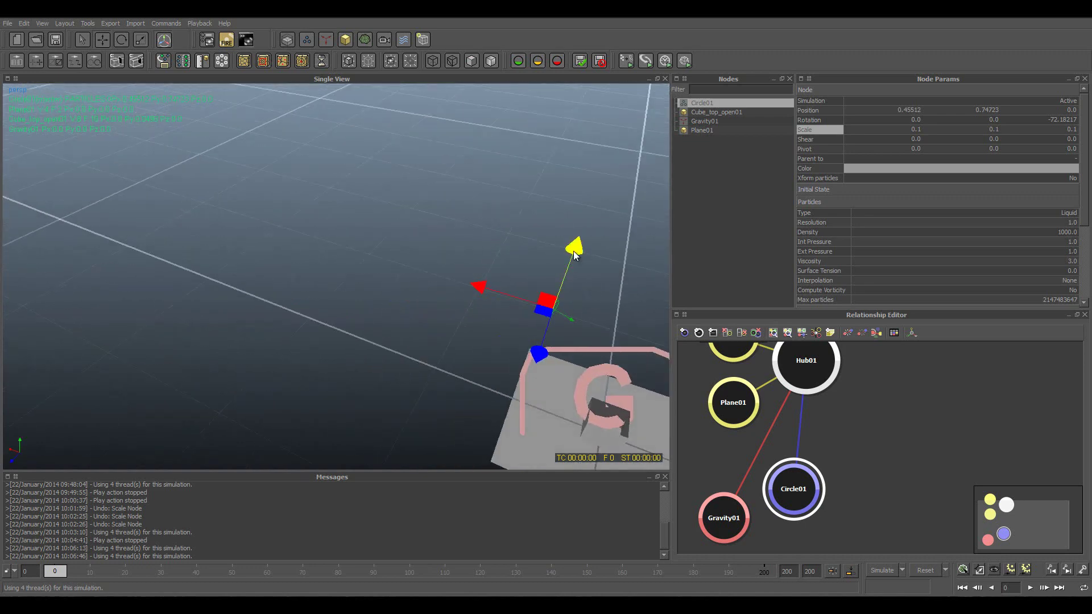
pyautogui.moveTo(575, 256); pyautogui.dragTo(568, 259)
pyautogui.moveTo(492, 306)
pyautogui.mouseDown()
pyautogui.moveTo(503, 317)
pyautogui.moveTo(484, 339)
pyautogui.moveTo(500, 289)
pyautogui.moveTo(520, 275)
pyautogui.moveTo(548, 324)
pyautogui.moveTo(465, 206)
pyautogui.mouseUp()
pyautogui.click(477, 339)
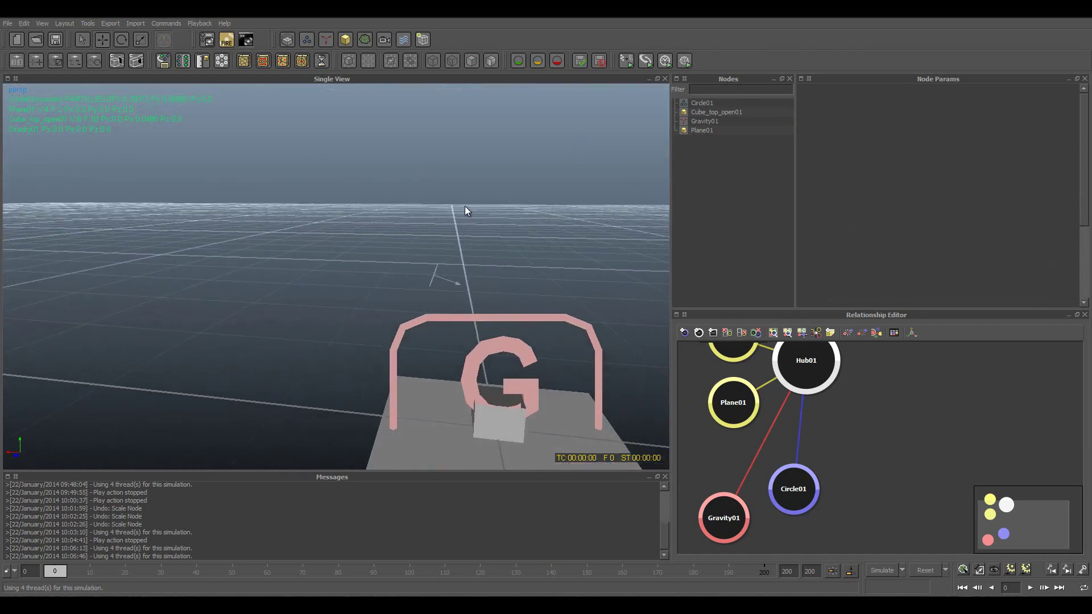
# Stop the test run at frame 105 and scale Circle01 to 0.2 on X and Y
pyautogui.hotkey('ctrl', 'a')
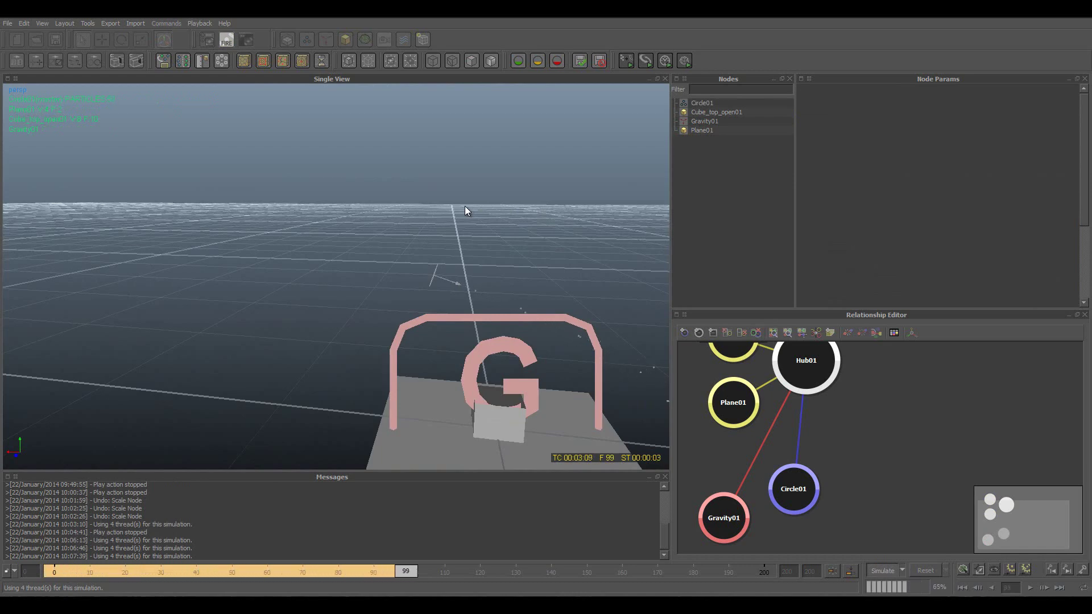
pyautogui.hotkey('ctrl', 'a')
pyautogui.click(437, 275)
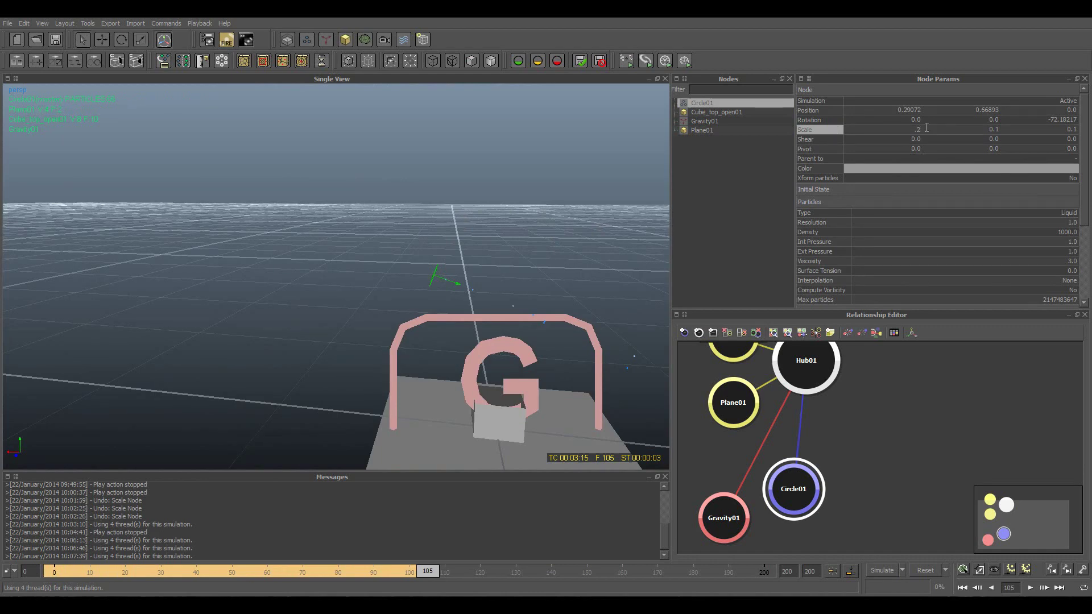
pyautogui.doubleClick(997, 129)
pyautogui.write('.2')
pyautogui.doubleClick(1055, 131)
# Reset the simulation to frame 0 and run it through 200 frames
pyautogui.click(515, 228)
pyautogui.hotkey('ctrl', 'r')
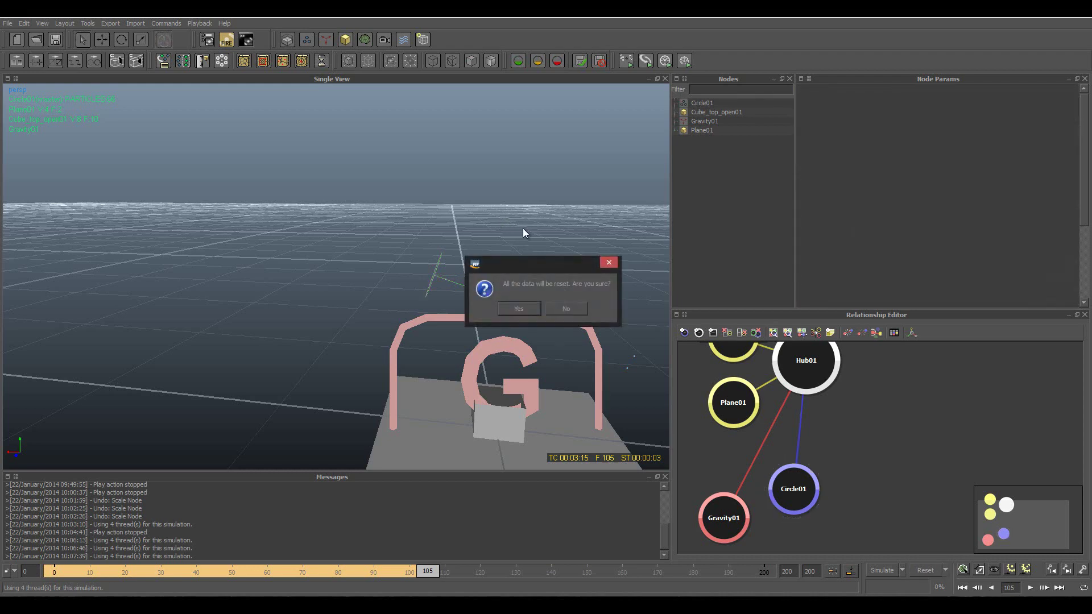
pyautogui.press('Return')
pyautogui.keyDown('alt'); pyautogui.moveTo(536, 324); pyautogui.dragTo(482, 250, button='middle'); pyautogui.keyUp('alt')
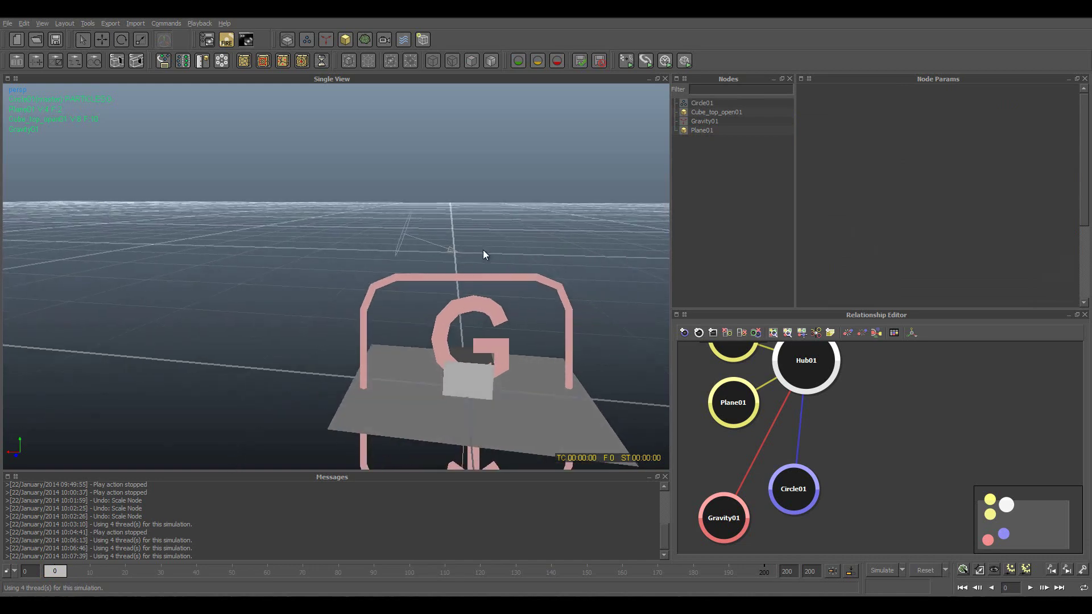
pyautogui.click(403, 241)
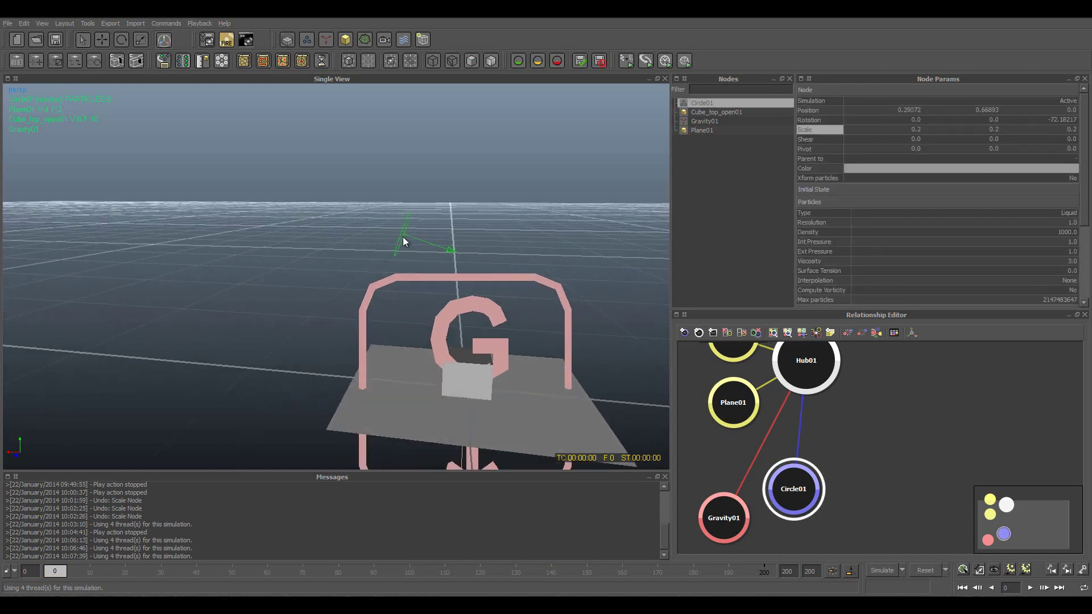
pyautogui.hotkey('ctrl', 'a')
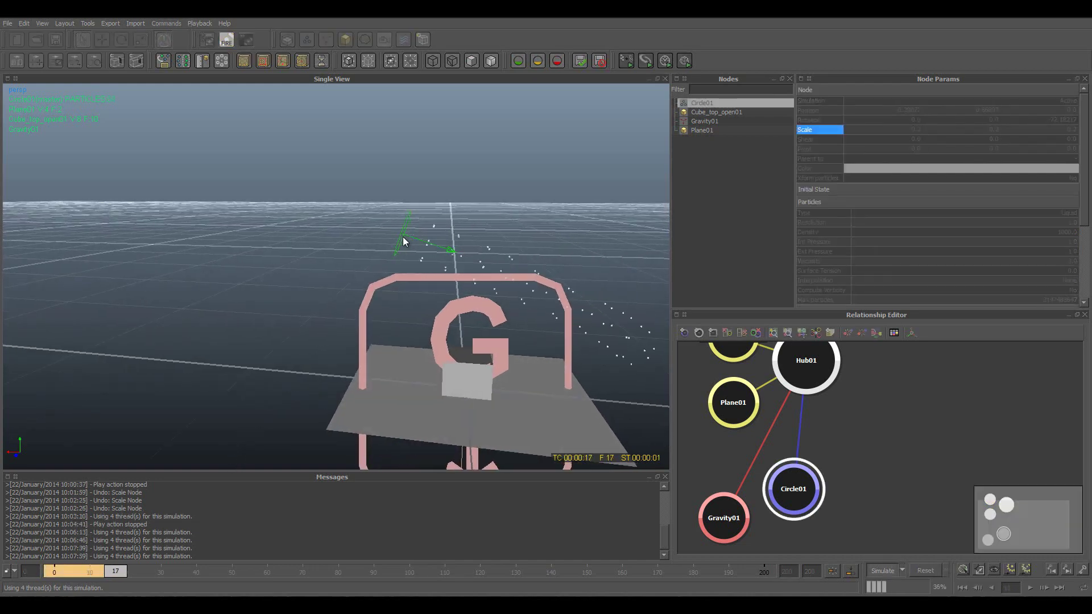
pyautogui.moveTo(469, 257)
pyautogui.keyDown('alt'); pyautogui.mouseDown()
pyautogui.moveTo(479, 265)
pyautogui.moveTo(432, 241)
pyautogui.moveTo(472, 252)
pyautogui.mouseUp(); pyautogui.keyUp('alt')
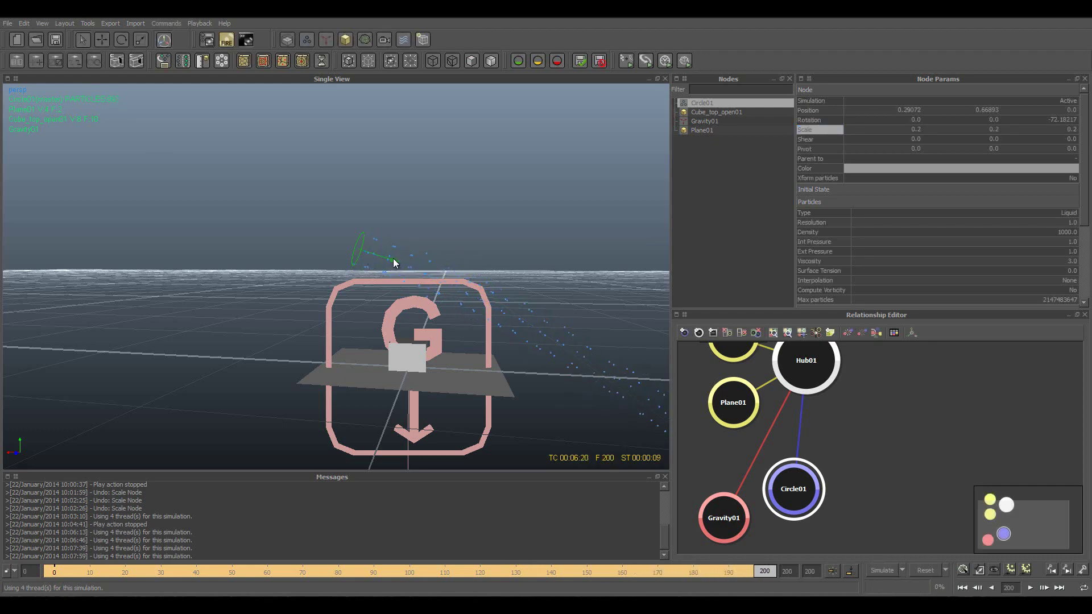
# Move Circle01 sideways and up to about X 0.76, Y 0.92
pyautogui.press('w')
pyautogui.moveTo(293, 249); pyautogui.dragTo(223, 251)
pyautogui.moveTo(280, 183); pyautogui.dragTo(276, 147)
# Reset and rerun the simulation, then shift Circle01 farther along X and higher
pyautogui.hotkey('ctrl', 'alt', 'r')
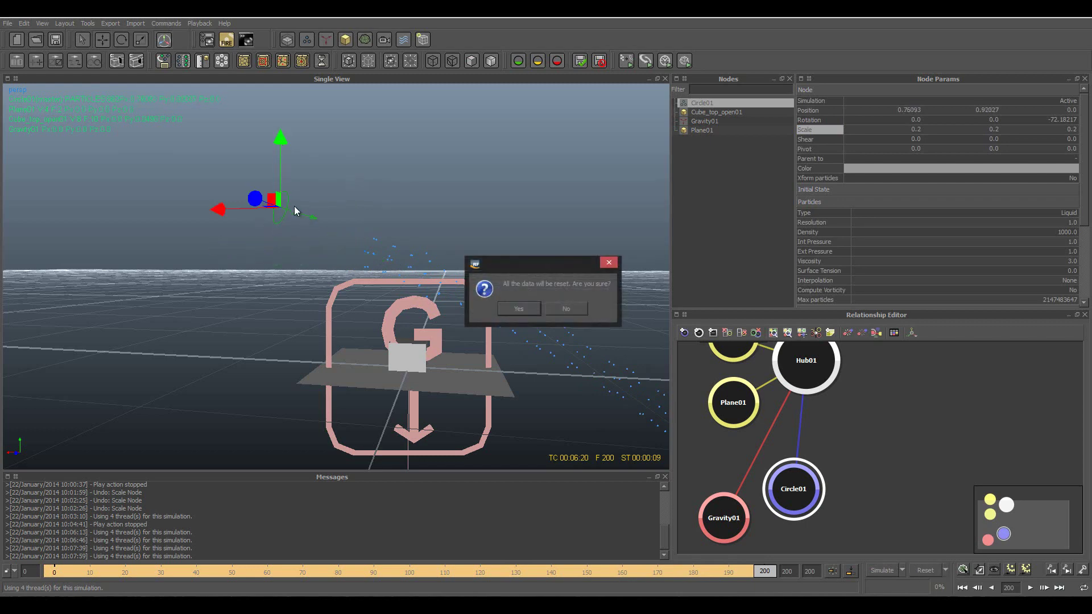
pyautogui.press('Return')
pyautogui.hotkey('ctrl', 'alt', 's')
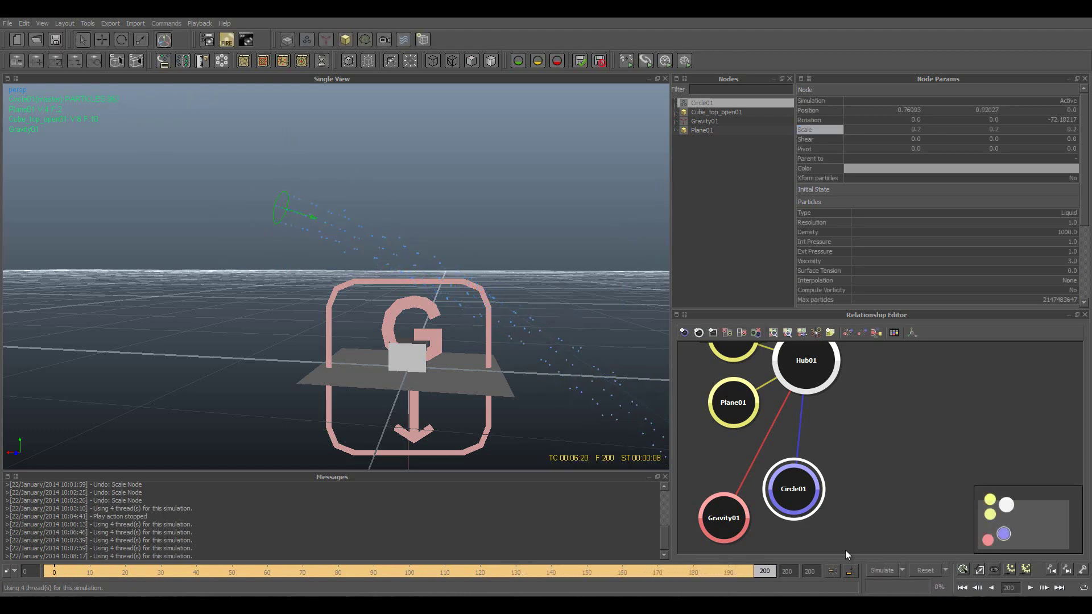
pyautogui.moveTo(533, 275)
pyautogui.keyDown('alt'); pyautogui.mouseDown()
pyautogui.moveTo(493, 307)
pyautogui.moveTo(511, 310)
pyautogui.moveTo(418, 267)
pyautogui.mouseUp(); pyautogui.keyUp('alt')
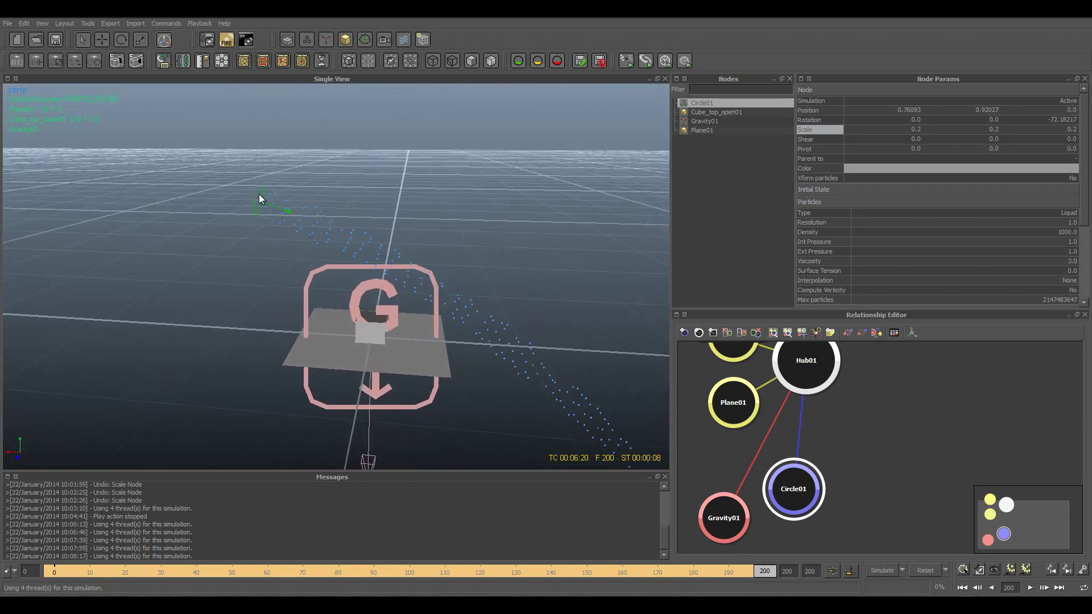
pyautogui.press('w')
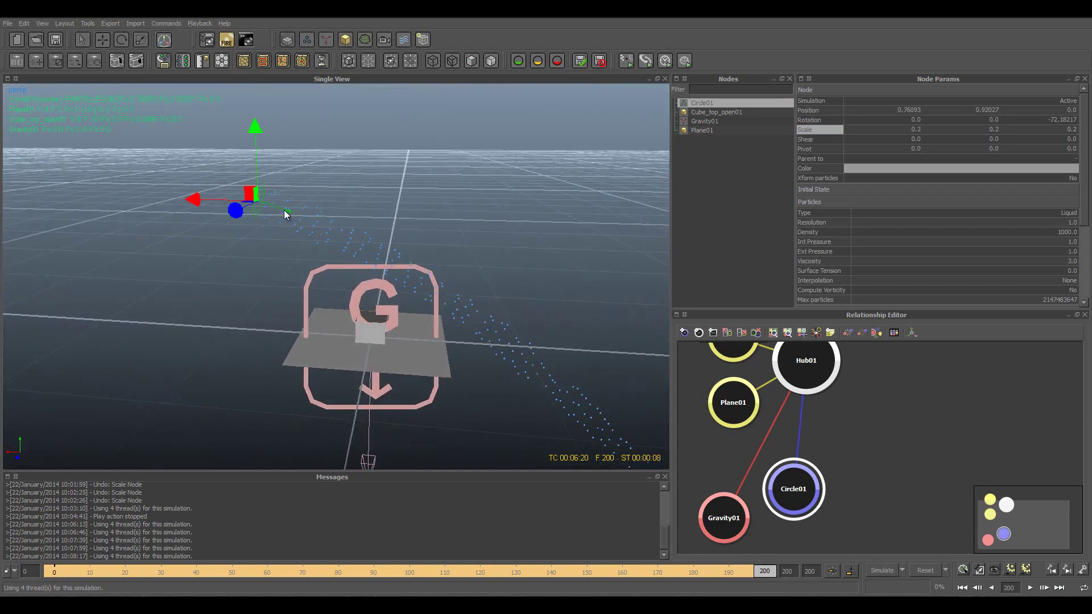
pyautogui.moveTo(193, 200); pyautogui.dragTo(92, 198)
pyautogui.moveTo(154, 151); pyautogui.dragTo(132, 73)
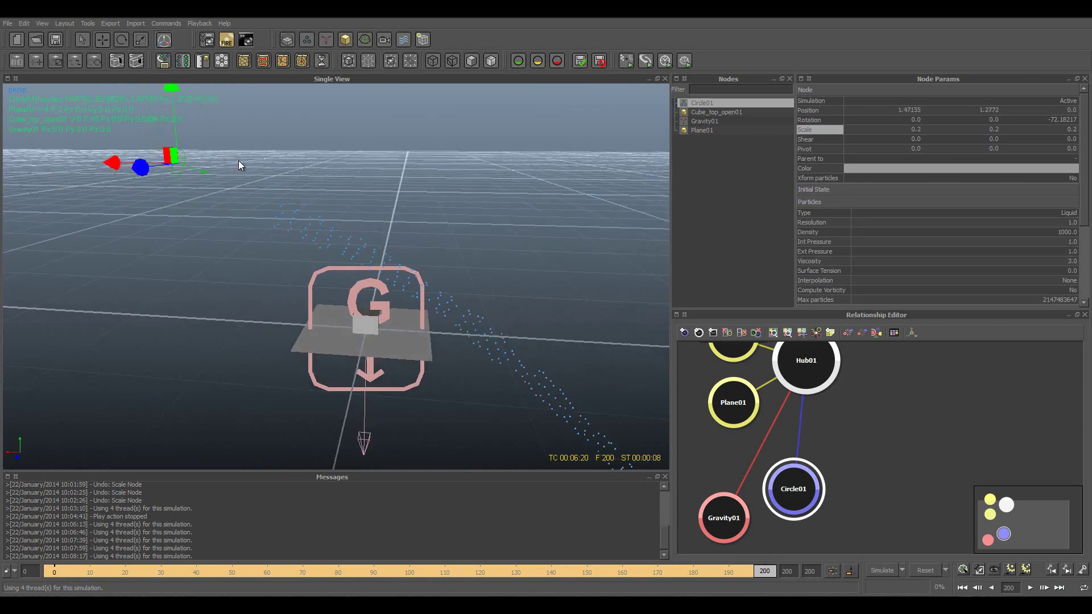
# Reset, run a short test simulation, stop it, and clear it back to frame 0
pyautogui.hotkey('ctrl', 'shift', 'a')
pyautogui.press('Return')
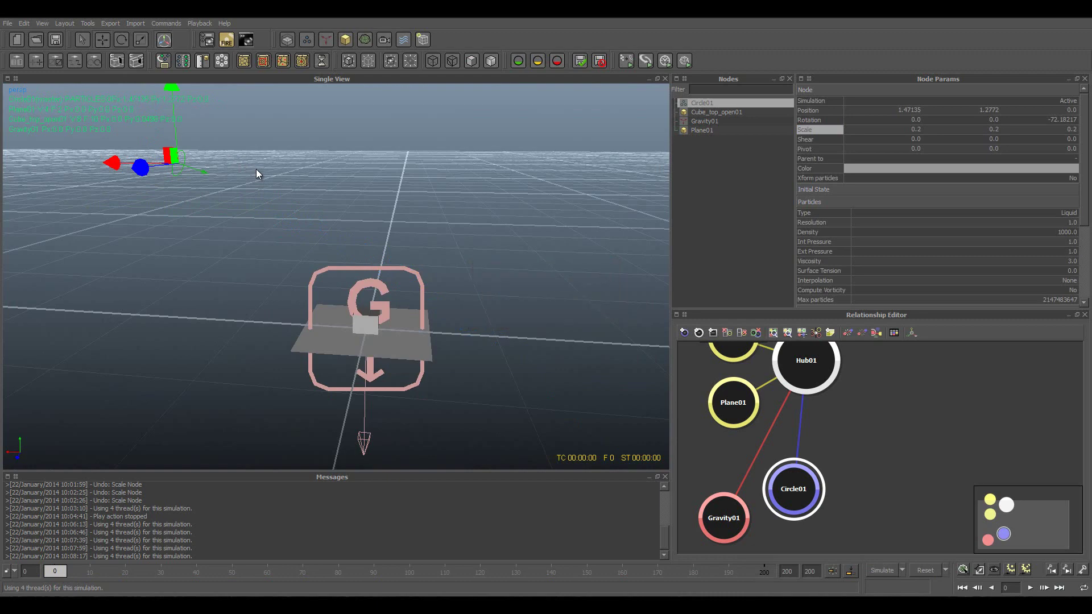
pyautogui.hotkey('ctrl', 'a')
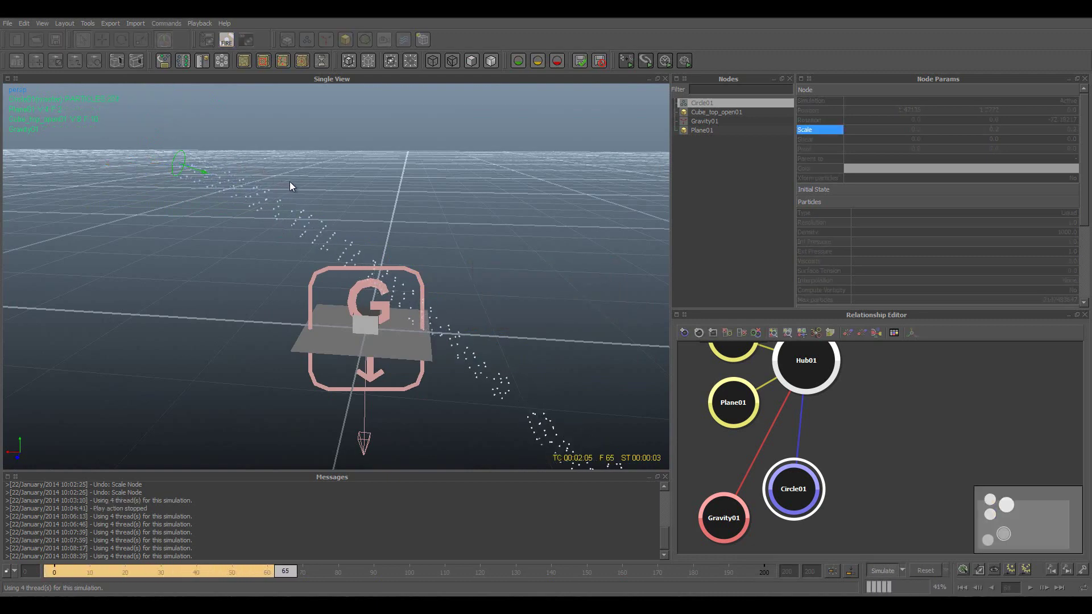
pyautogui.click(377, 188)
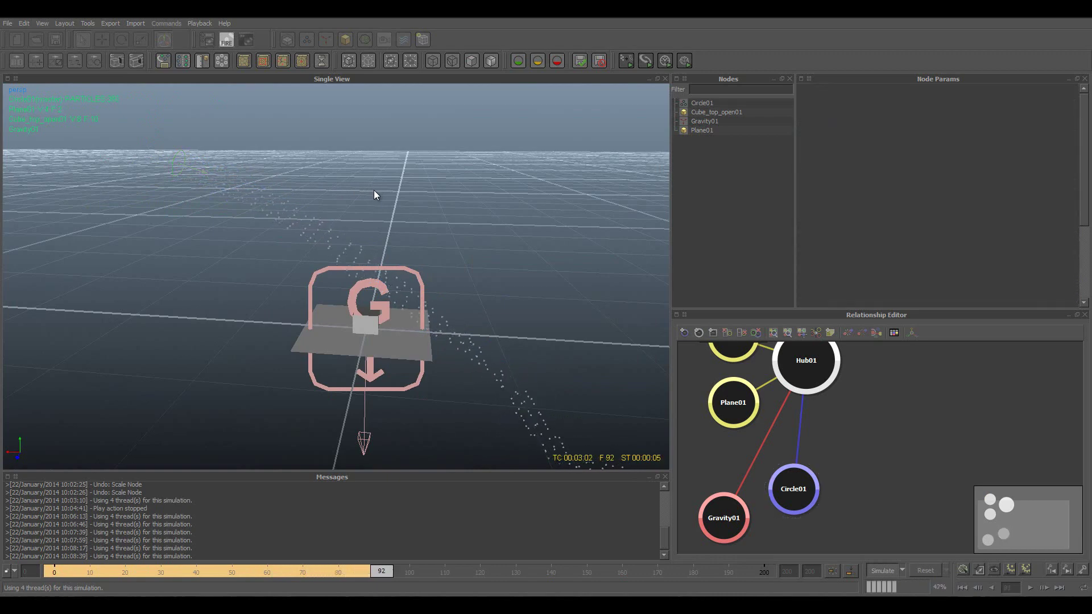
pyautogui.click(877, 568)
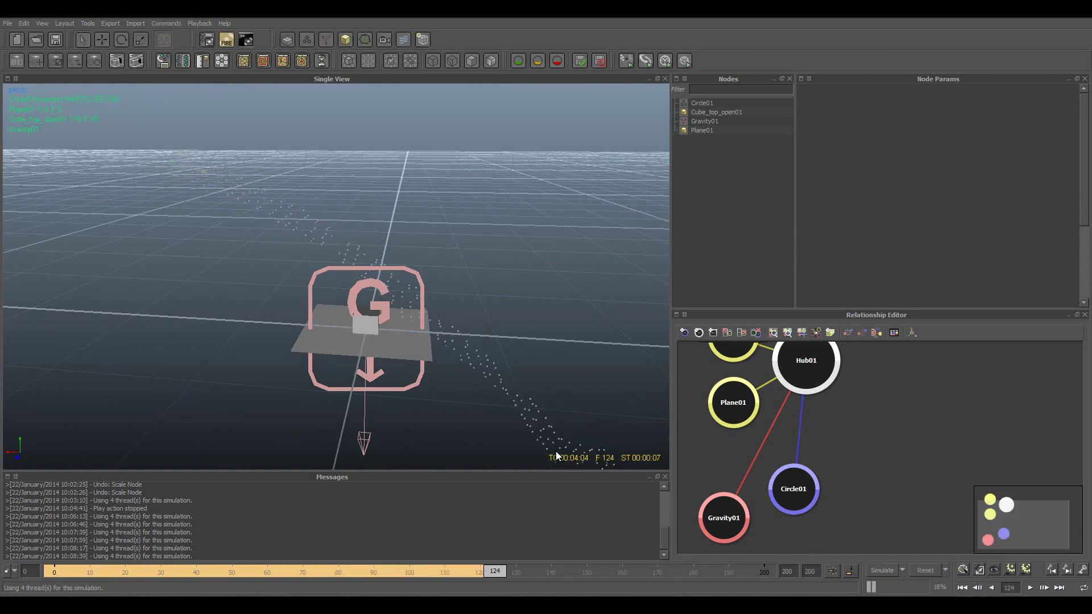
pyautogui.hotkey('ctrl', 'pageup')
pyautogui.press('Return')
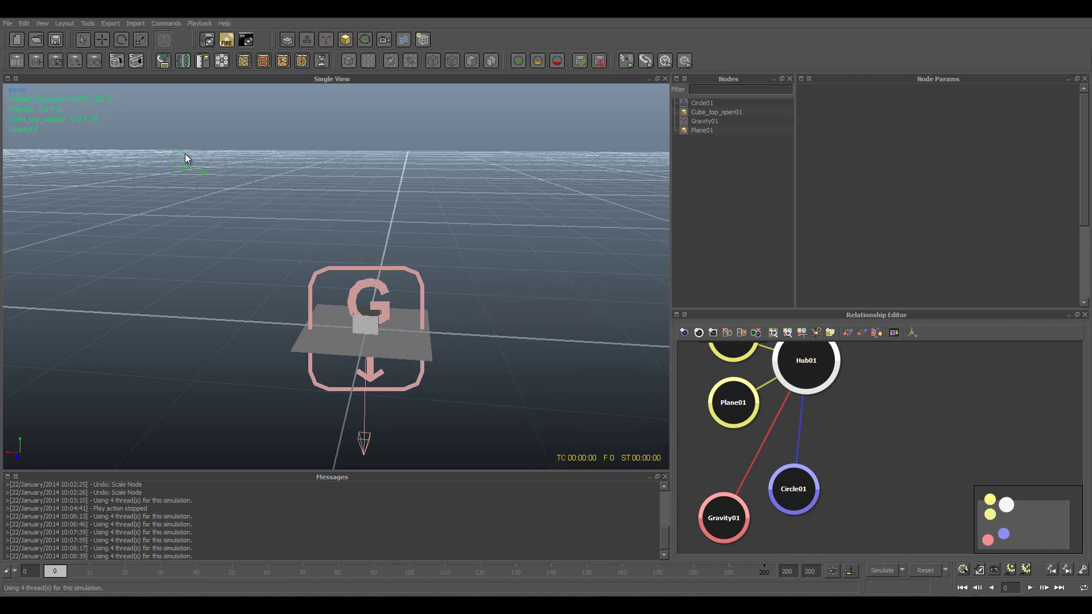
# Move Circle01 to X 1.89189, Y 1.47747
pyautogui.click(186, 157)
pyautogui.press('w')
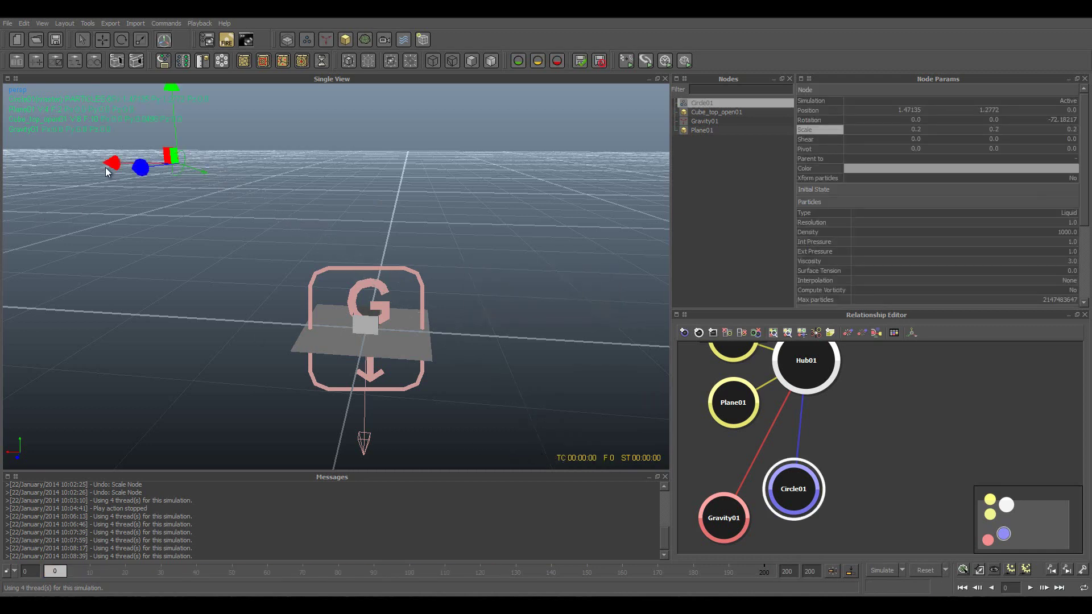
pyautogui.moveTo(105, 168); pyautogui.dragTo(93, 136)
pyautogui.scroll(-1, 182, 159)
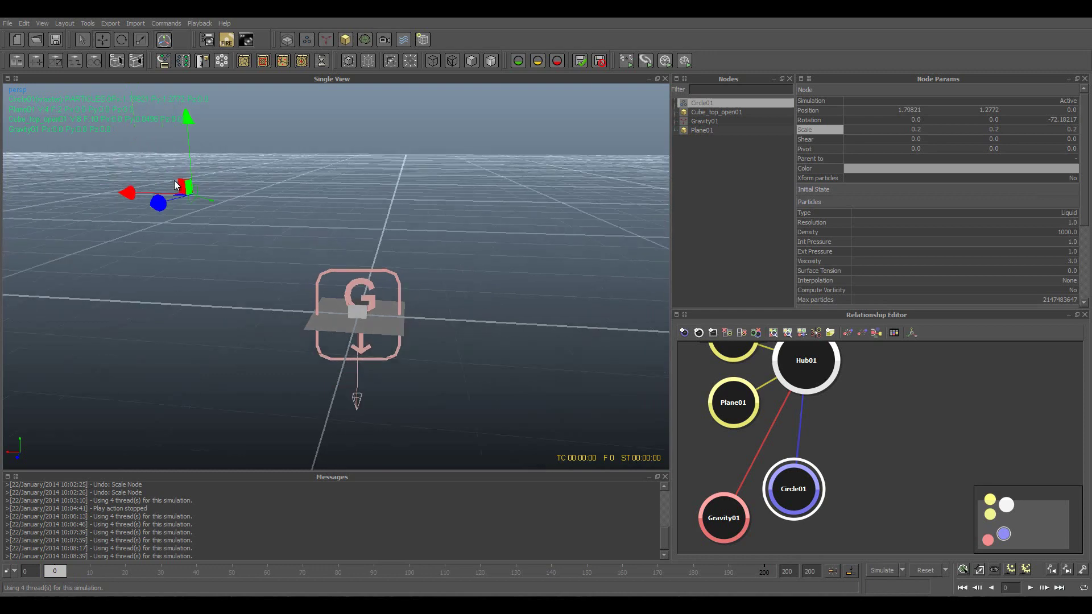
pyautogui.scroll(-1, 237, 225)
pyautogui.moveTo(189, 142); pyautogui.dragTo(188, 123)
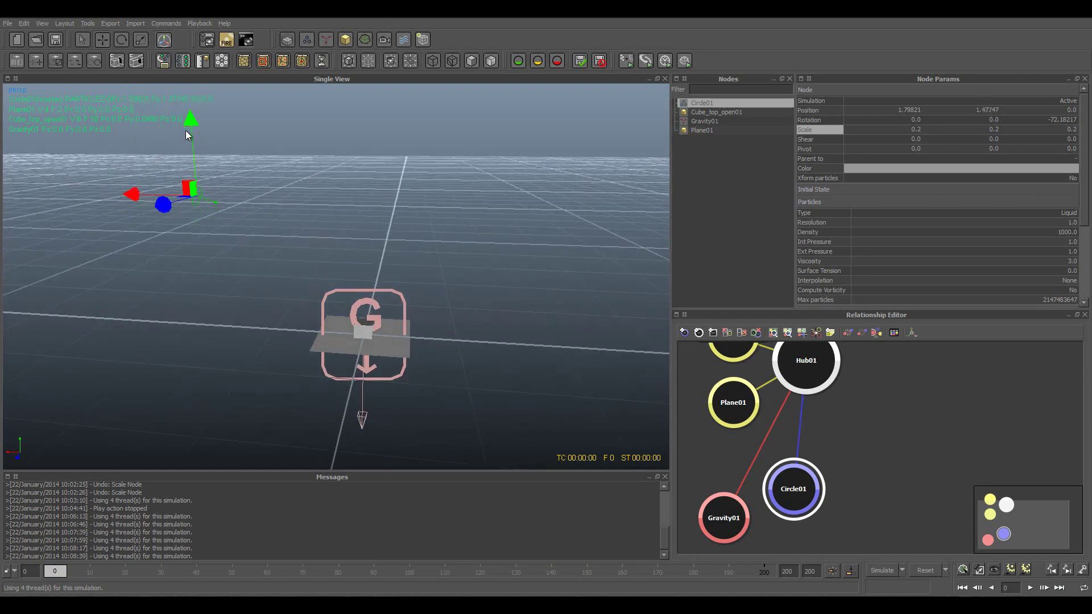
pyautogui.moveTo(137, 194); pyautogui.dragTo(128, 197)
# Test-simulate to frame 66, then reset the simulation to frame 0
pyautogui.hotkey('ctrl', 'Return')
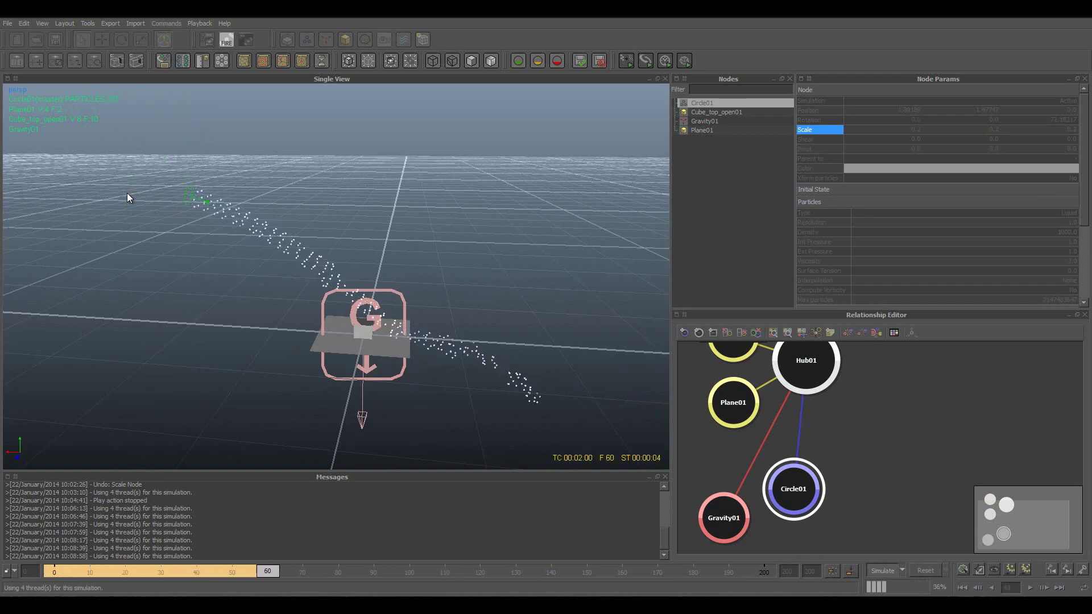
pyautogui.hotkey('ctrl', 'Return')
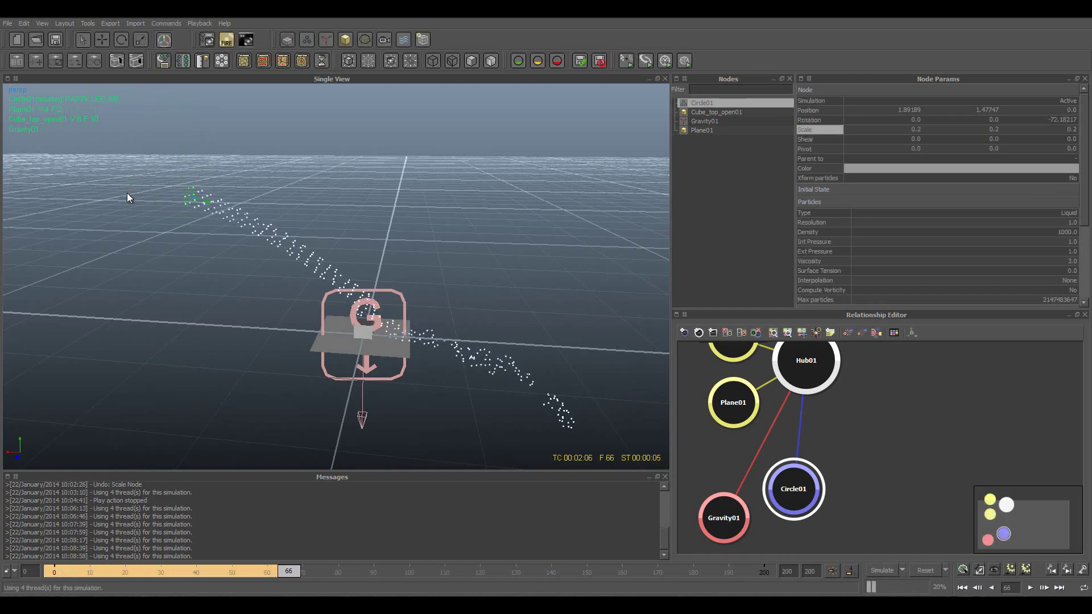
pyautogui.hotkey('ctrl', 'shift', 'Return')
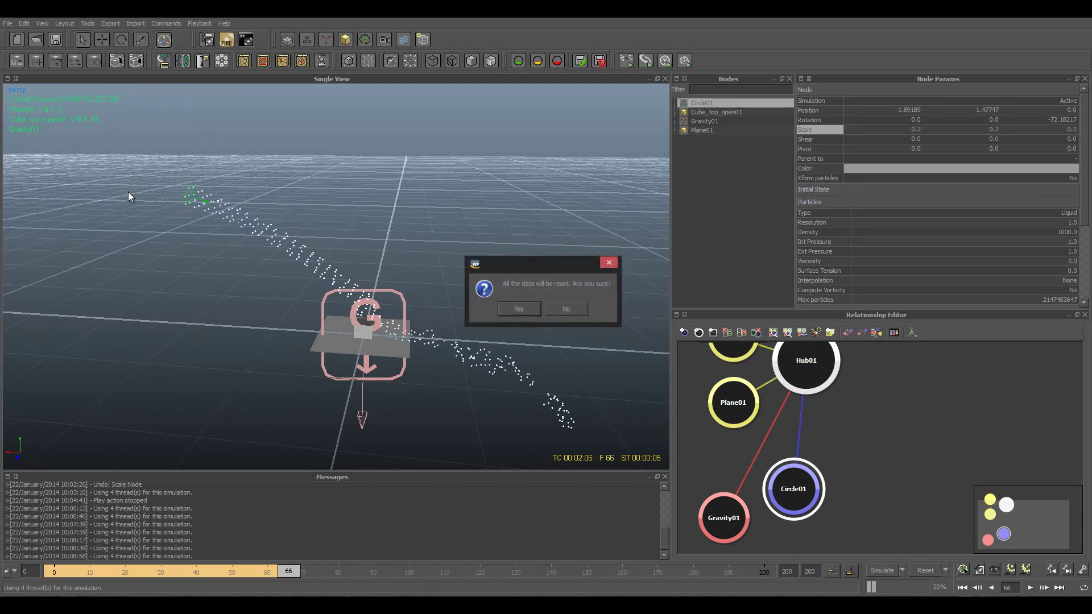
pyautogui.press('Return')
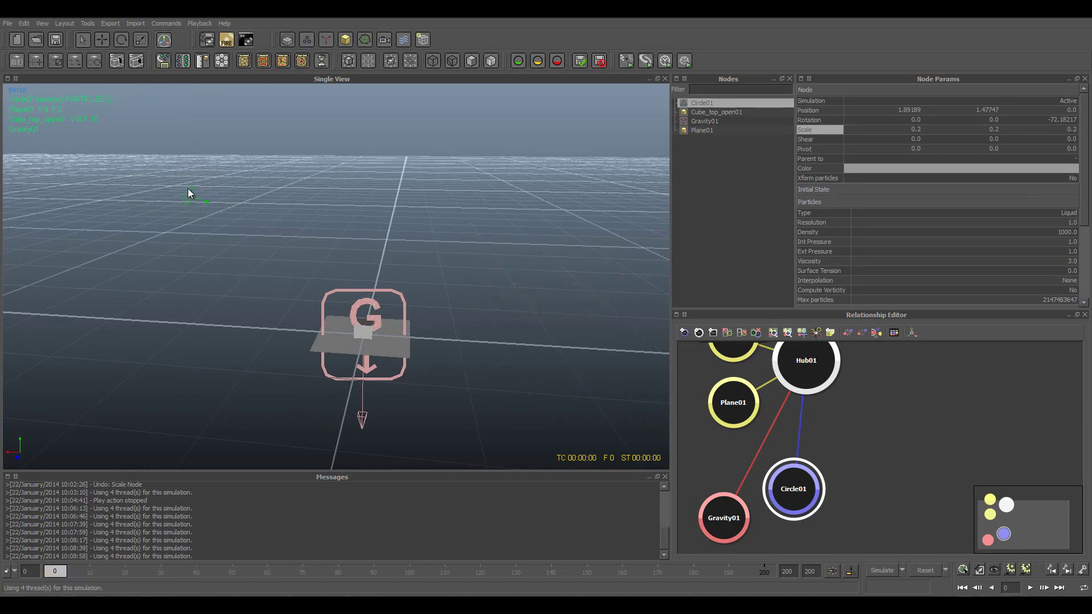
# Push Circle01 further out and up, then test-simulate to frame 68
pyautogui.press('w')
pyautogui.moveTo(122, 193); pyautogui.dragTo(98, 183)
pyautogui.moveTo(154, 115); pyautogui.dragTo(152, 93)
pyautogui.click(368, 212)
pyautogui.hotkey('ctrl', 'Return')
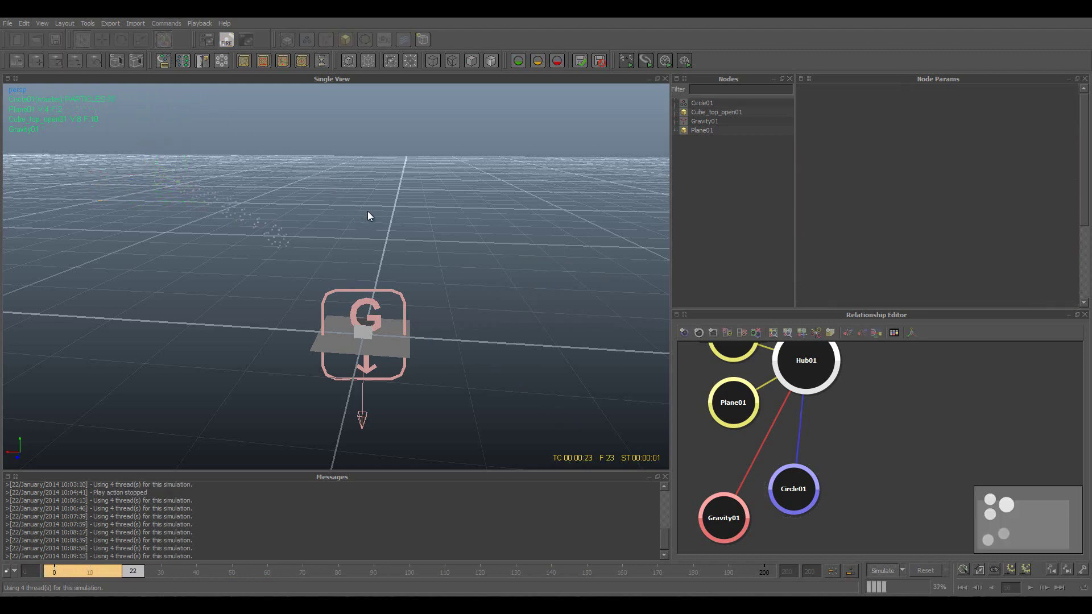
pyautogui.scroll(3, 397, 284)
pyautogui.scroll(3, 397, 284)
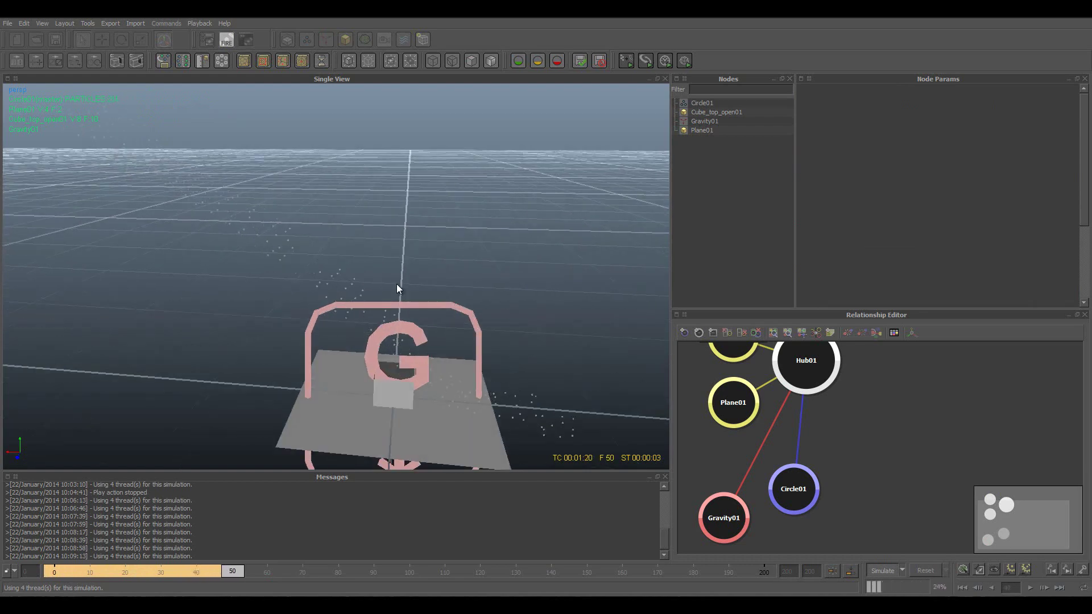
pyautogui.scroll(-5, 397, 285)
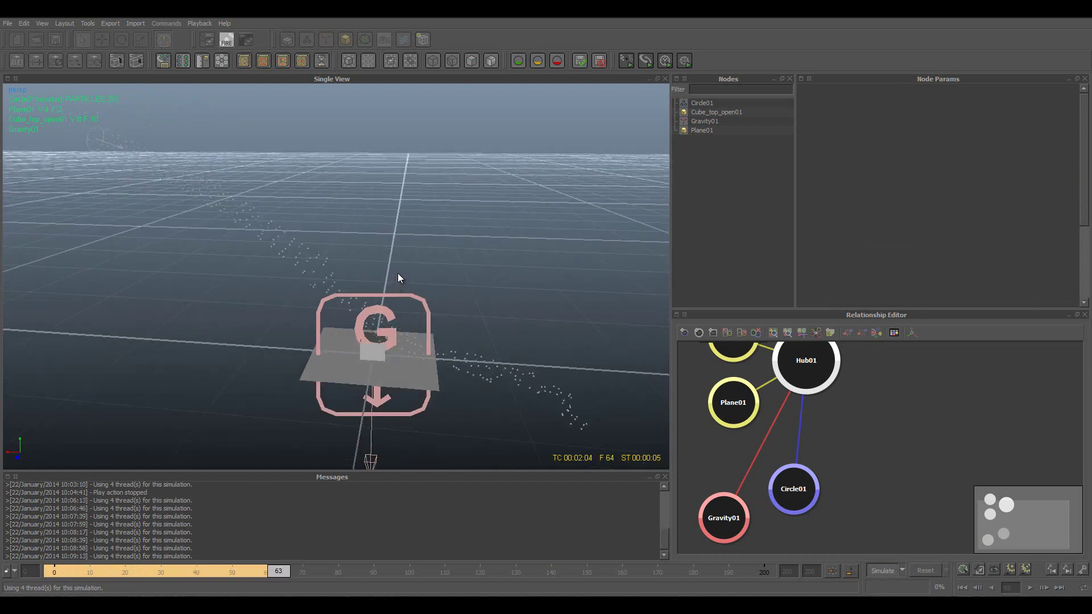
pyautogui.hotkey('ctrl', 'Return')
# Move Circle01 to X 2.4031, Y 1.8374
pyautogui.click(92, 142)
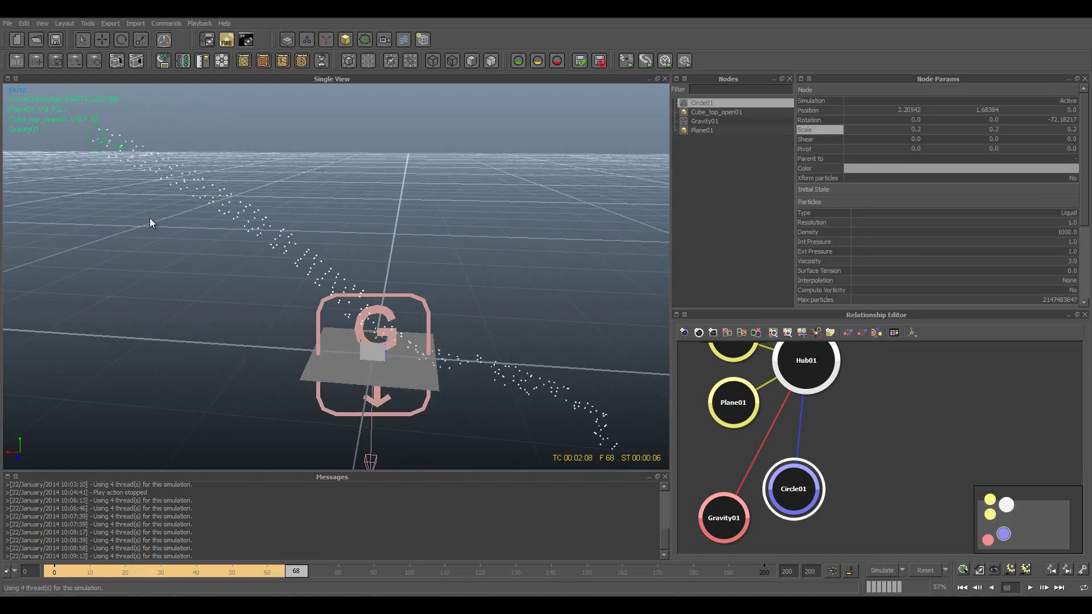
pyautogui.keyDown('alt'); pyautogui.moveTo(151, 220); pyautogui.dragTo(336, 341); pyautogui.keyUp('alt')
pyautogui.moveTo(146, 212); pyautogui.dragTo(124, 209)
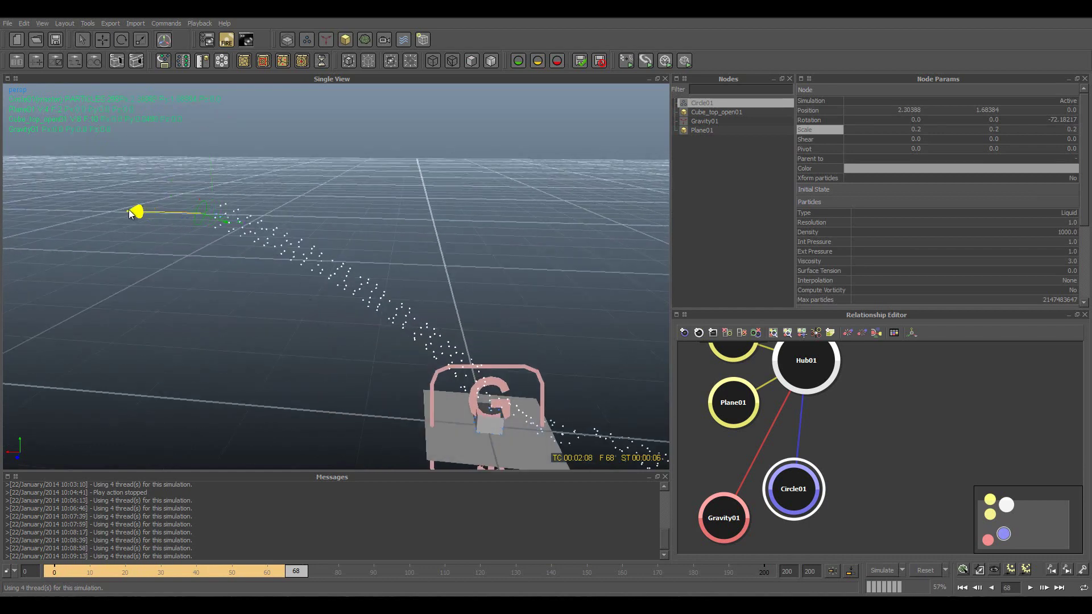
pyautogui.moveTo(180, 146); pyautogui.dragTo(181, 125)
# Resume the simulation, inspect the stream around the cube, and stop at frame 191
pyautogui.hotkey('ctrl', 'a')
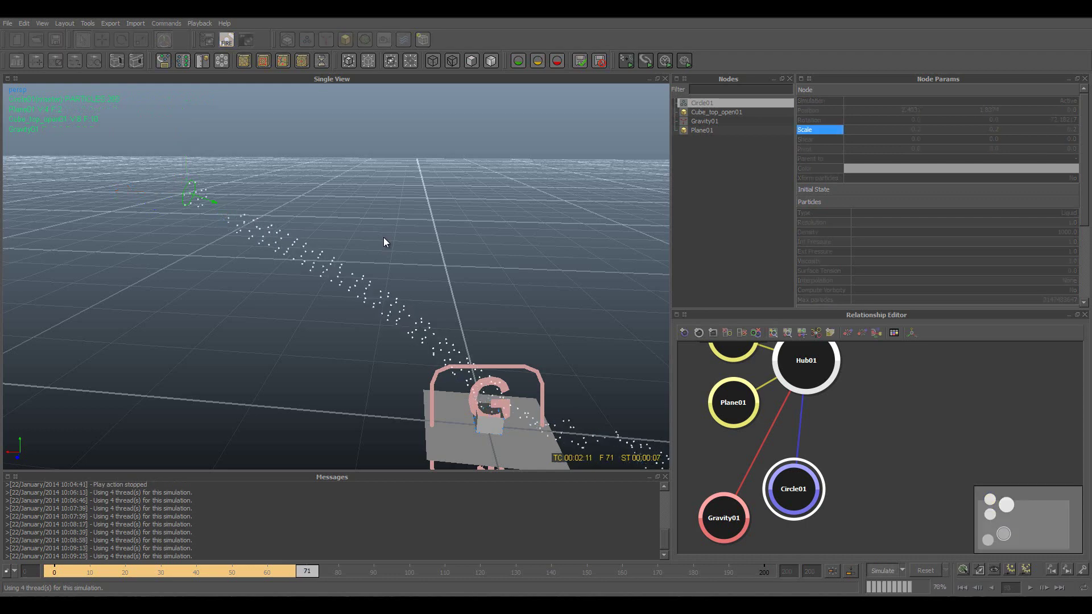
pyautogui.moveTo(384, 238)
pyautogui.keyDown('alt'); pyautogui.mouseDown(button='right')
pyautogui.moveTo(545, 361)
pyautogui.moveTo(404, 214)
pyautogui.mouseUp(button='right'); pyautogui.keyUp('alt')
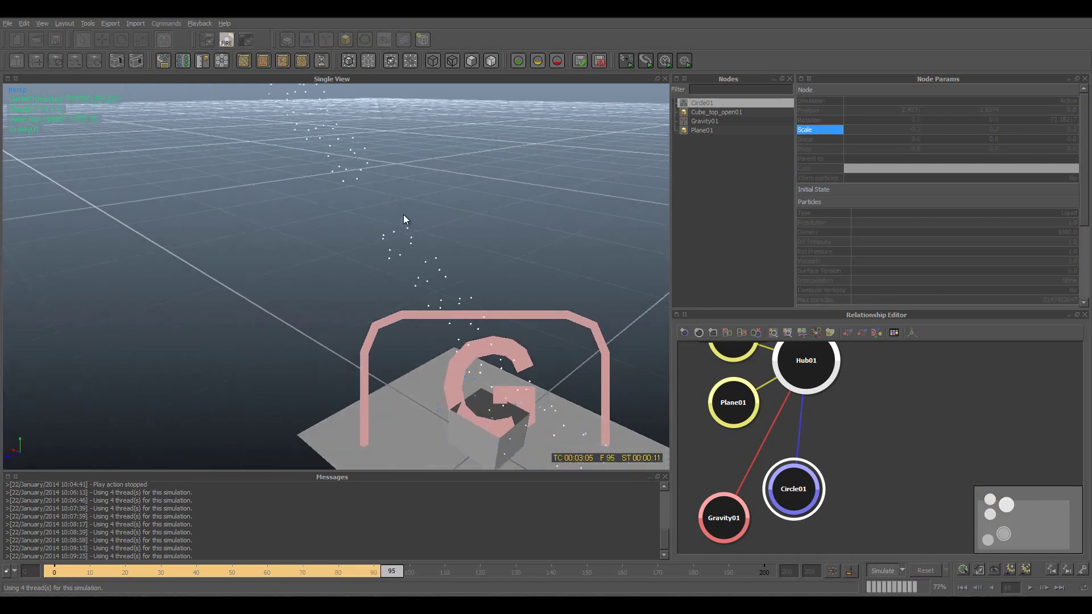
pyautogui.moveTo(404, 213)
pyautogui.keyDown('alt'); pyautogui.mouseDown()
pyautogui.moveTo(493, 361)
pyautogui.moveTo(465, 314)
pyautogui.moveTo(409, 272)
pyautogui.moveTo(446, 280)
pyautogui.moveTo(411, 289)
pyautogui.moveTo(428, 298)
pyautogui.moveTo(384, 298)
pyautogui.moveTo(439, 303)
pyautogui.mouseUp(); pyautogui.keyUp('alt')
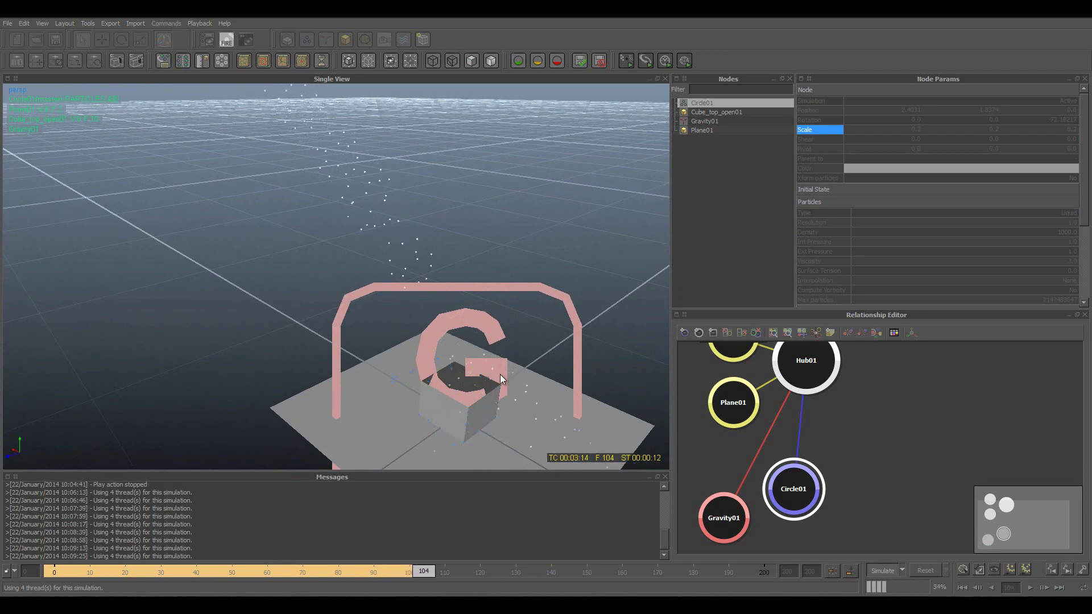
pyautogui.scroll(3, 500, 374)
pyautogui.scroll(-2, 487, 377)
pyautogui.scroll(-5, 411, 286)
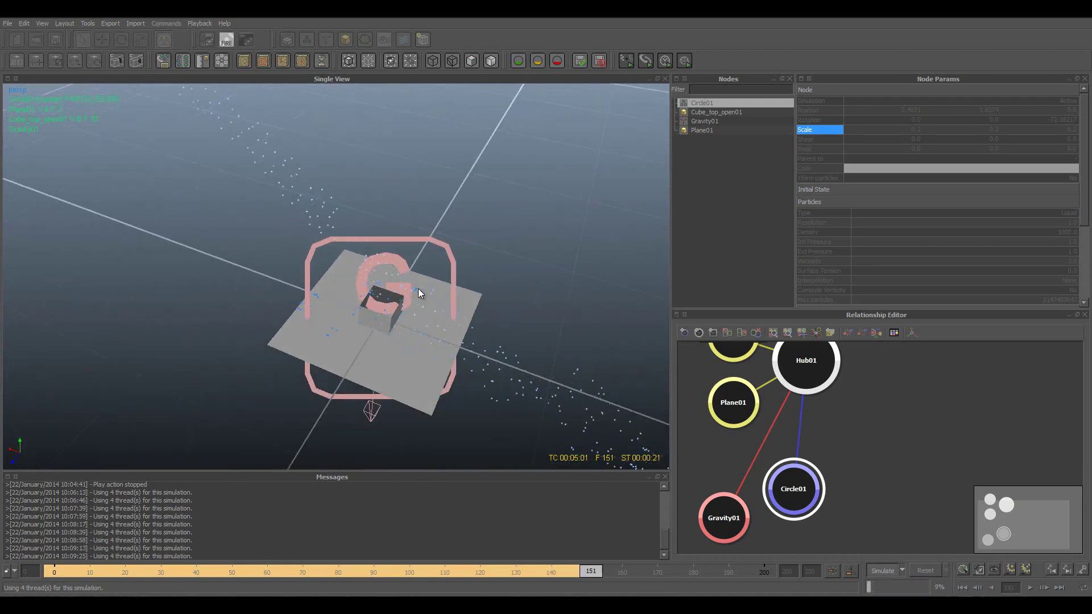
pyautogui.keyDown('alt'); pyautogui.moveTo(343, 227); pyautogui.dragTo(353, 227); pyautogui.keyUp('alt')
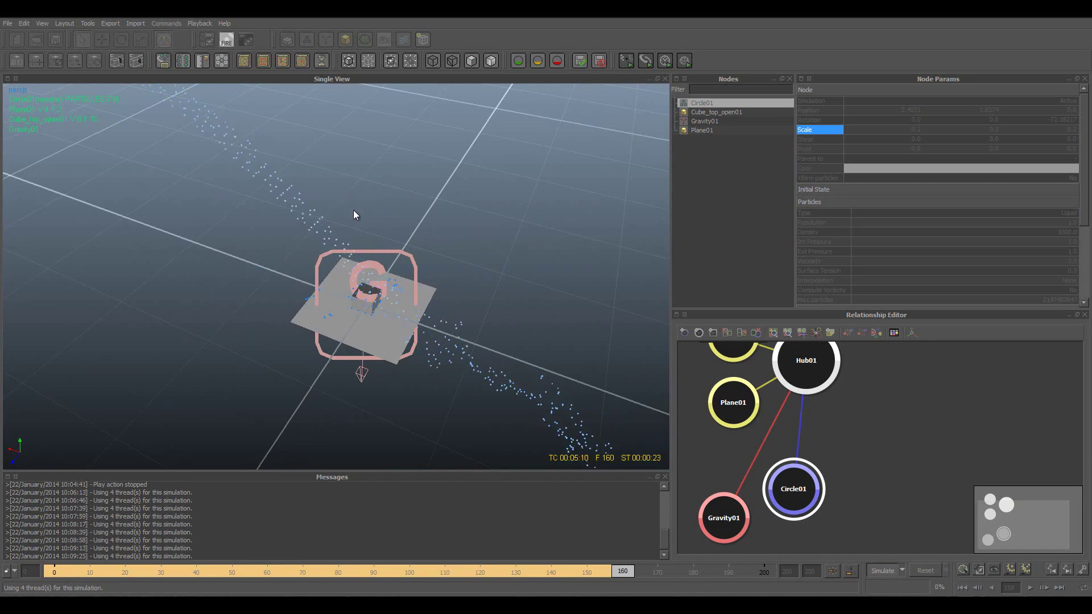
pyautogui.scroll(2, 414, 279)
pyautogui.moveTo(415, 281)
pyautogui.keyDown('alt'); pyautogui.mouseDown()
pyautogui.moveTo(353, 241)
pyautogui.moveTo(246, 207)
pyautogui.moveTo(335, 322)
pyautogui.moveTo(317, 285)
pyautogui.moveTo(336, 275)
pyautogui.moveTo(408, 353)
pyautogui.mouseUp(); pyautogui.keyUp('alt')
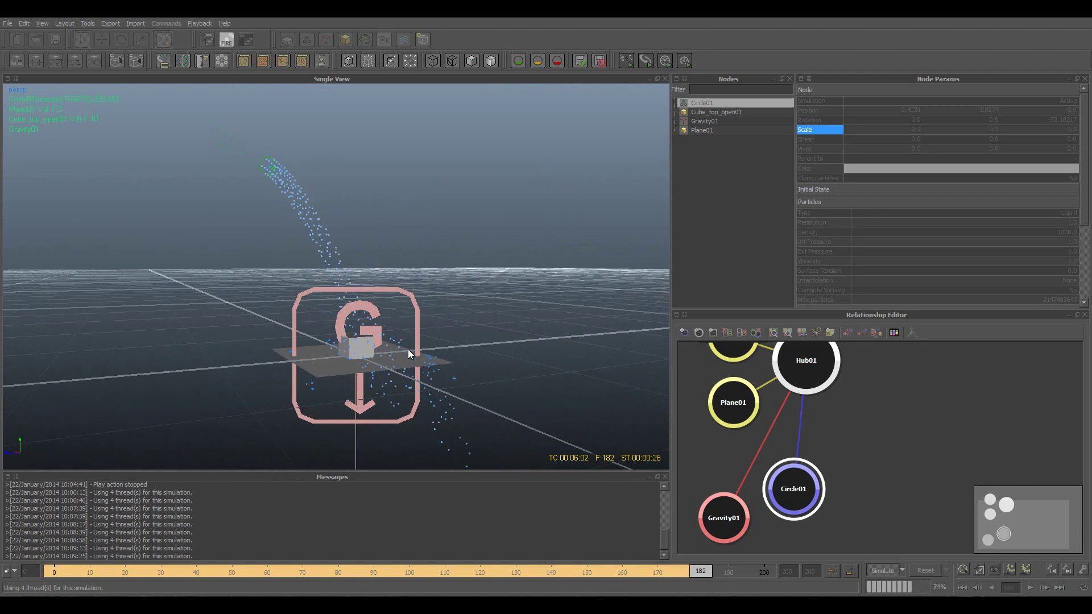
pyautogui.click(401, 210)
pyautogui.click(886, 571)
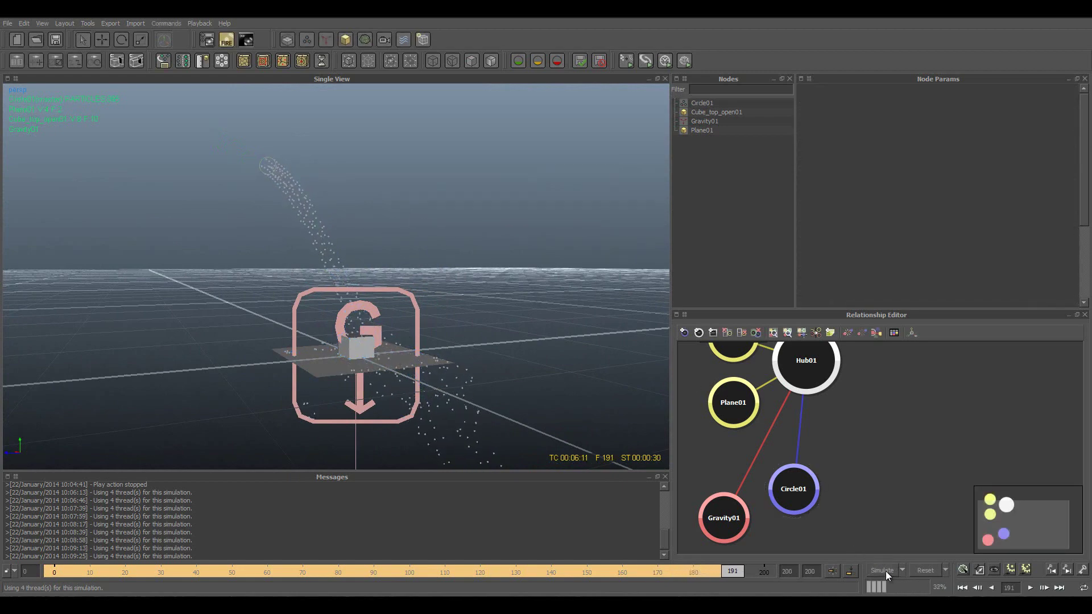
# Clear the simulation back to frame 0 and bring up the Simulation Options window
pyautogui.click(926, 570)
pyautogui.click(512, 310)
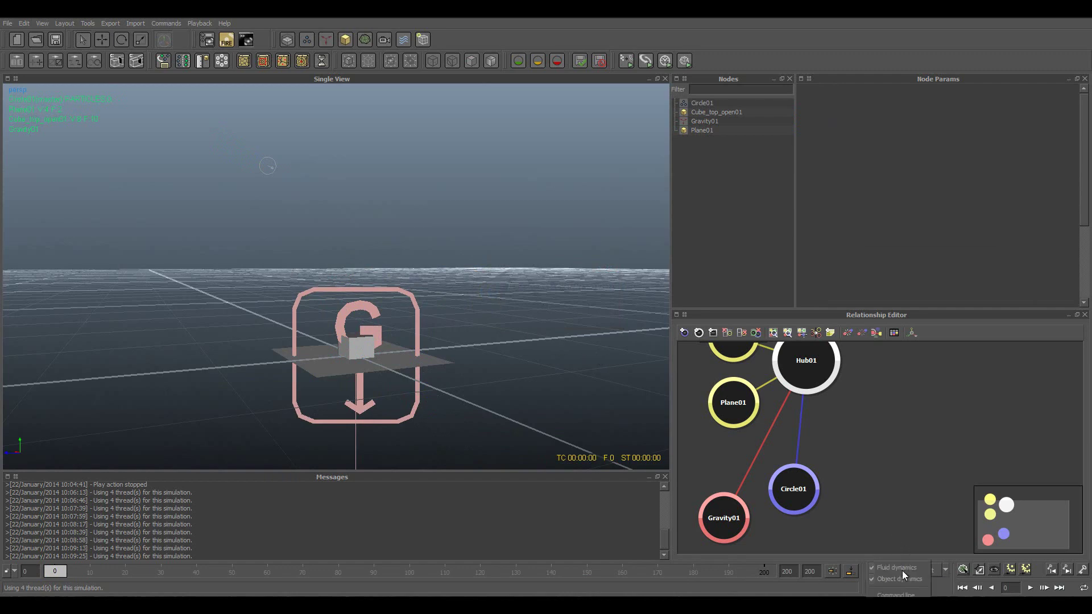
pyautogui.hotkey('alt', 'F2')
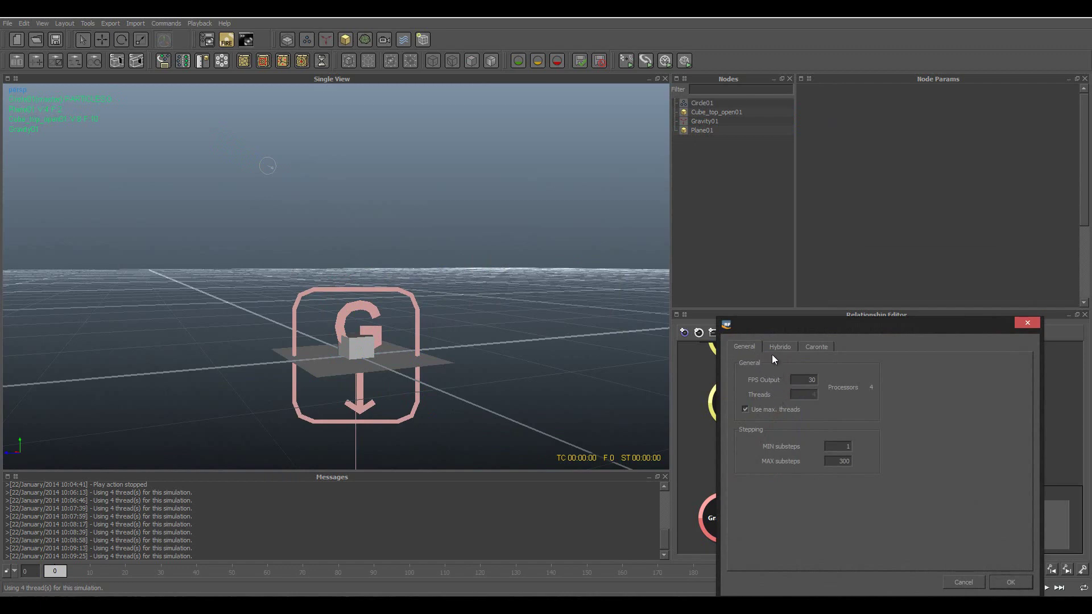
pyautogui.moveTo(795, 328); pyautogui.dragTo(701, 260)
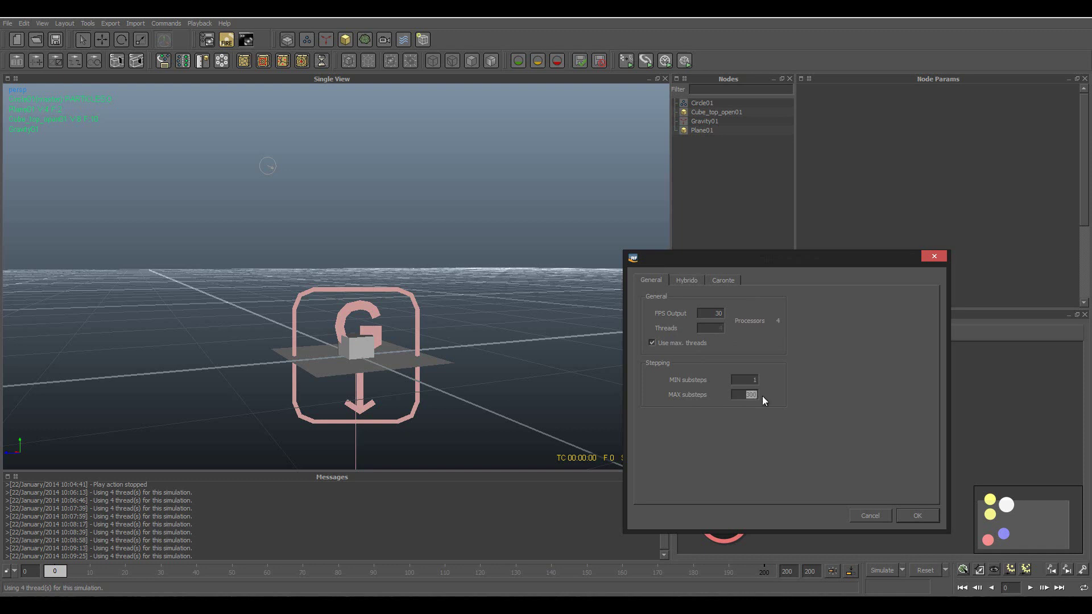
# Set MAX substeps to 30 and simulate the stream through frame 200
pyautogui.write('30')
pyautogui.click(919, 515)
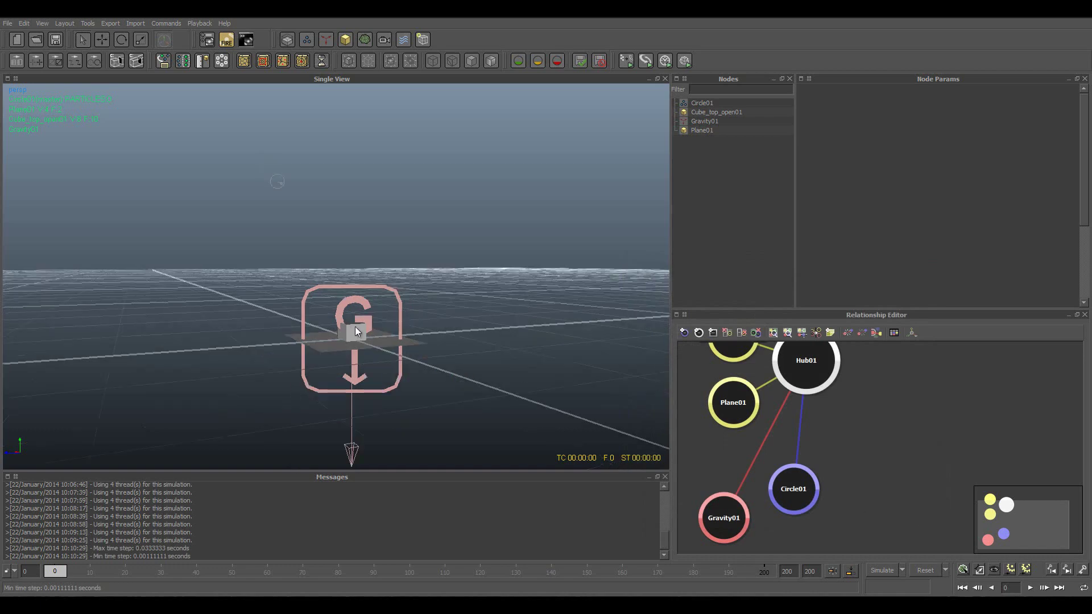
pyautogui.moveTo(264, 306)
pyautogui.keyDown('alt'); pyautogui.mouseDown()
pyautogui.moveTo(342, 358)
pyautogui.moveTo(407, 359)
pyautogui.mouseUp(); pyautogui.keyUp('alt')
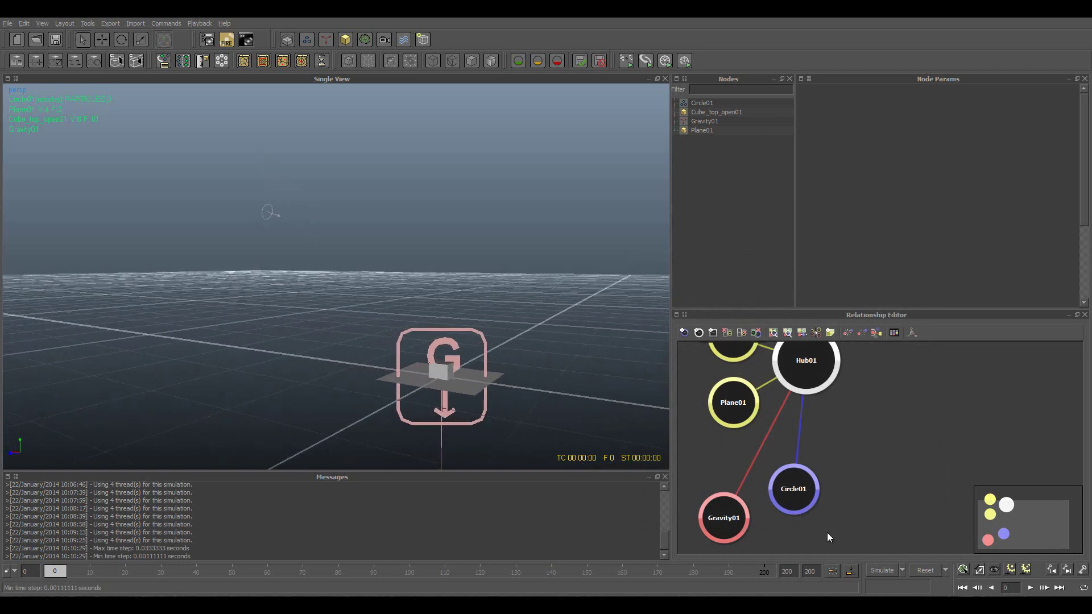
pyautogui.click(887, 572)
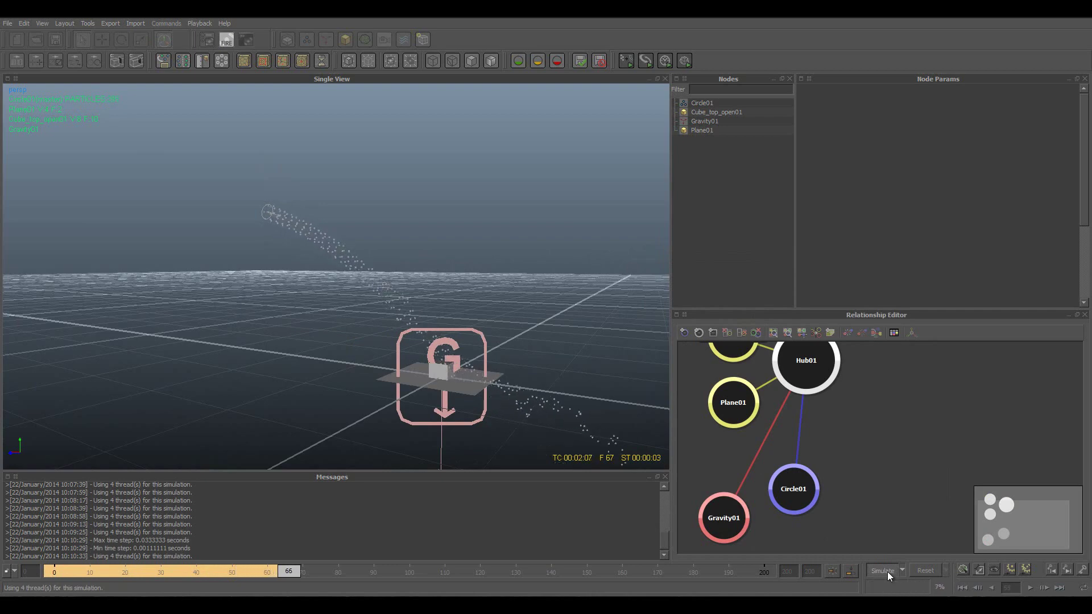
pyautogui.scroll(5, 529, 401)
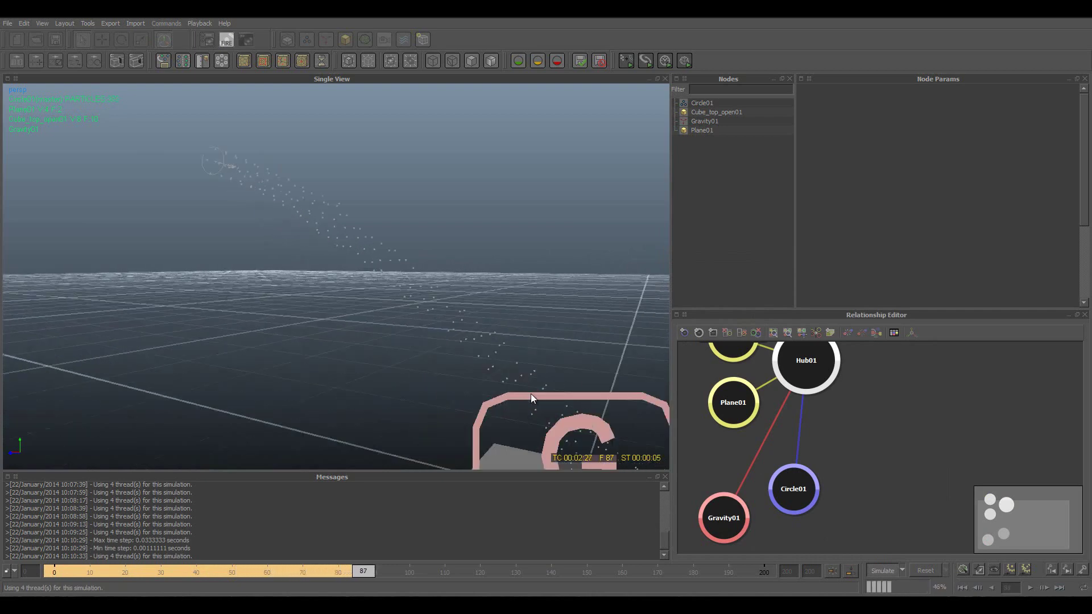
pyautogui.scroll(-5, 541, 395)
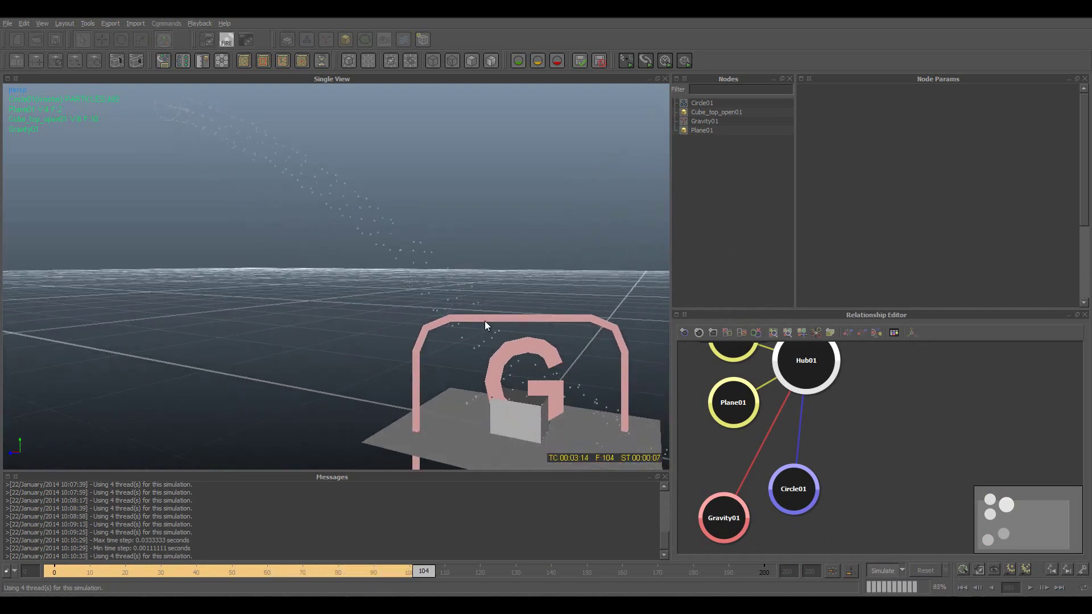
pyautogui.moveTo(484, 321)
pyautogui.mouseDown(button='middle')
pyautogui.moveTo(457, 323)
pyautogui.moveTo(484, 324)
pyautogui.mouseUp(button='middle')
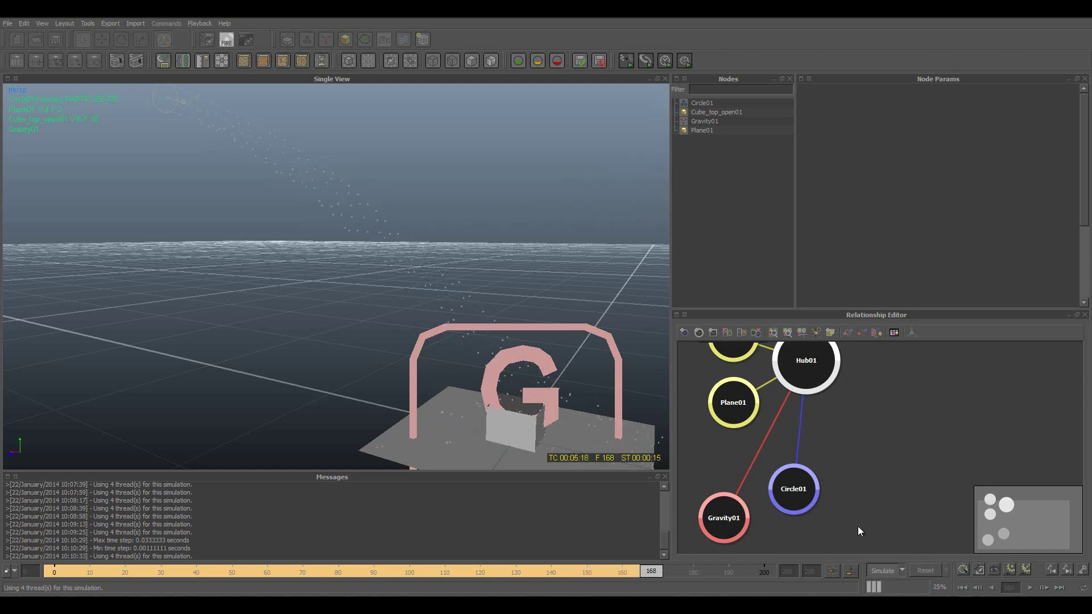
pyautogui.click(353, 206)
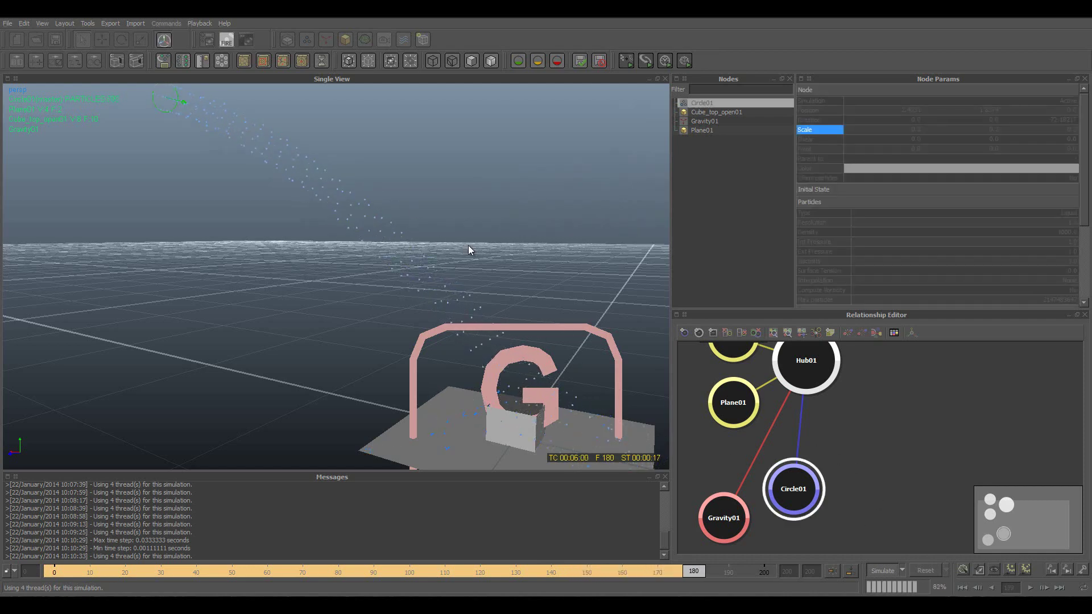
pyautogui.moveTo(469, 245)
pyautogui.mouseDown(button='middle')
pyautogui.moveTo(513, 250)
pyautogui.moveTo(479, 279)
pyautogui.moveTo(495, 285)
pyautogui.mouseUp(button='middle')
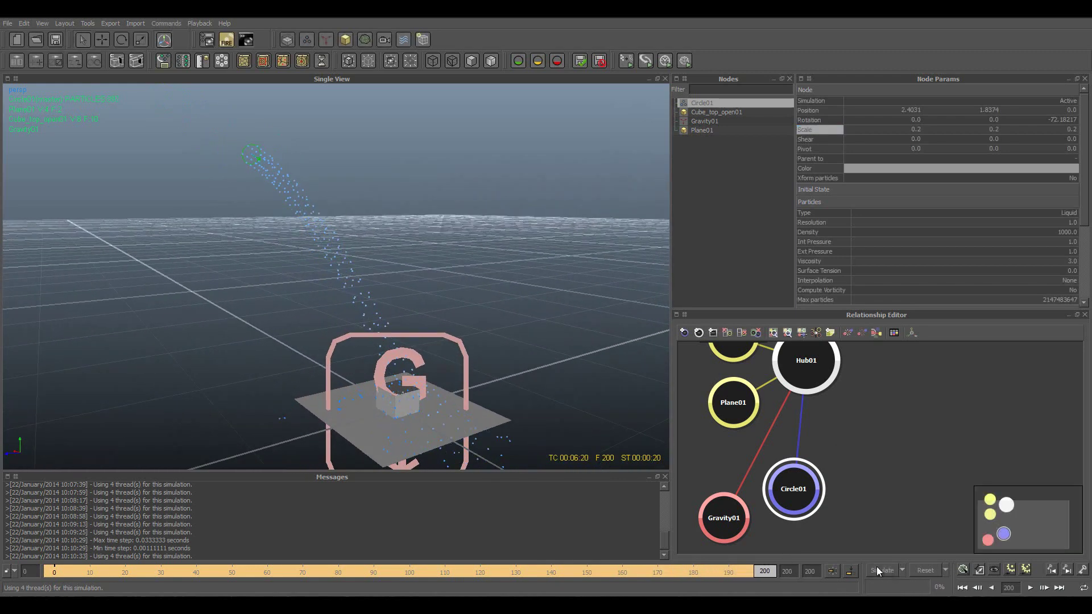
# Set Geometry scale and fluid Daemon force scale both to 0.2 in the Scale dialog
pyautogui.click(885, 453)
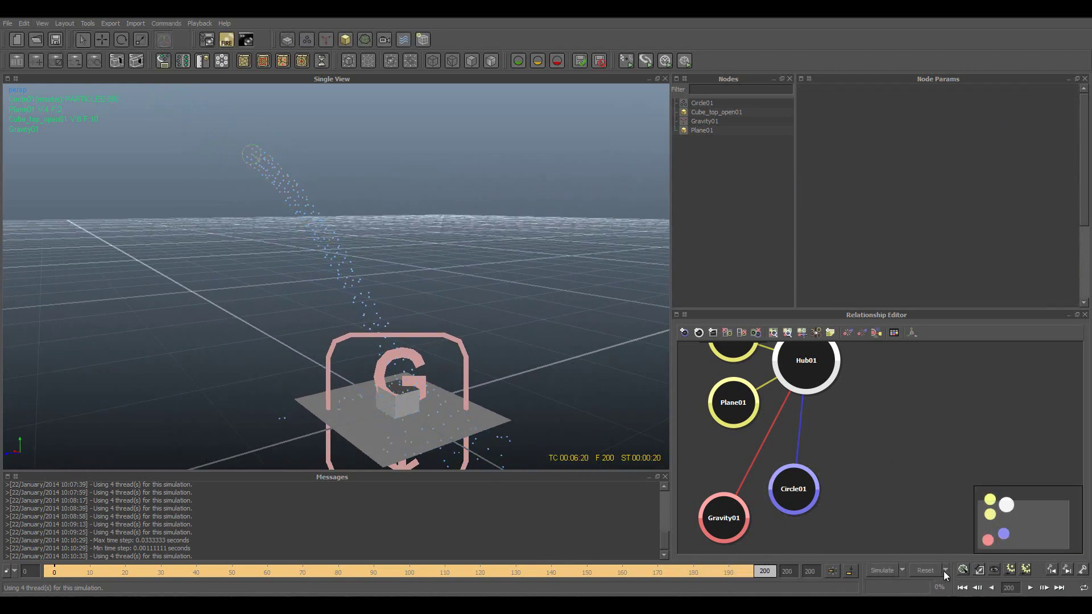
pyautogui.click(980, 571)
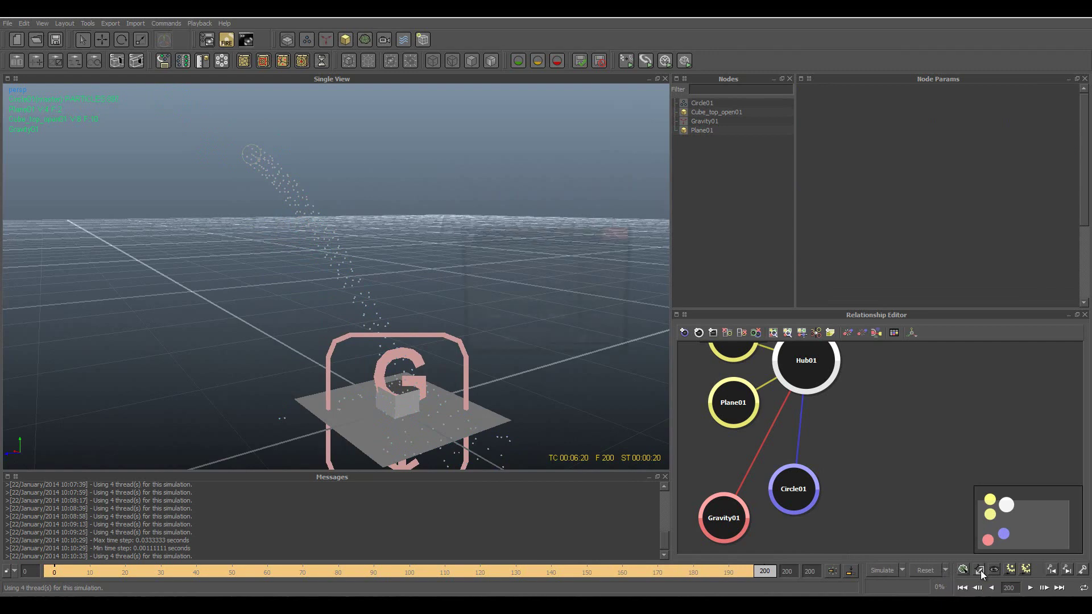
pyautogui.moveTo(587, 265); pyautogui.dragTo(630, 265)
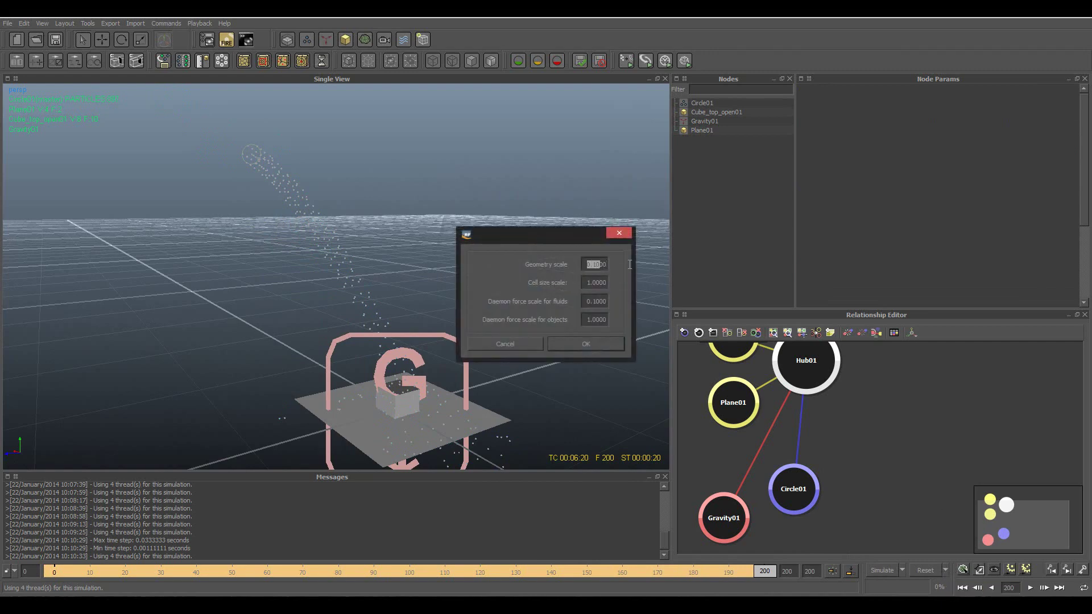
pyautogui.write('.2')
pyautogui.moveTo(583, 302); pyautogui.dragTo(633, 303)
pyautogui.write('.2')
pyautogui.click(581, 343)
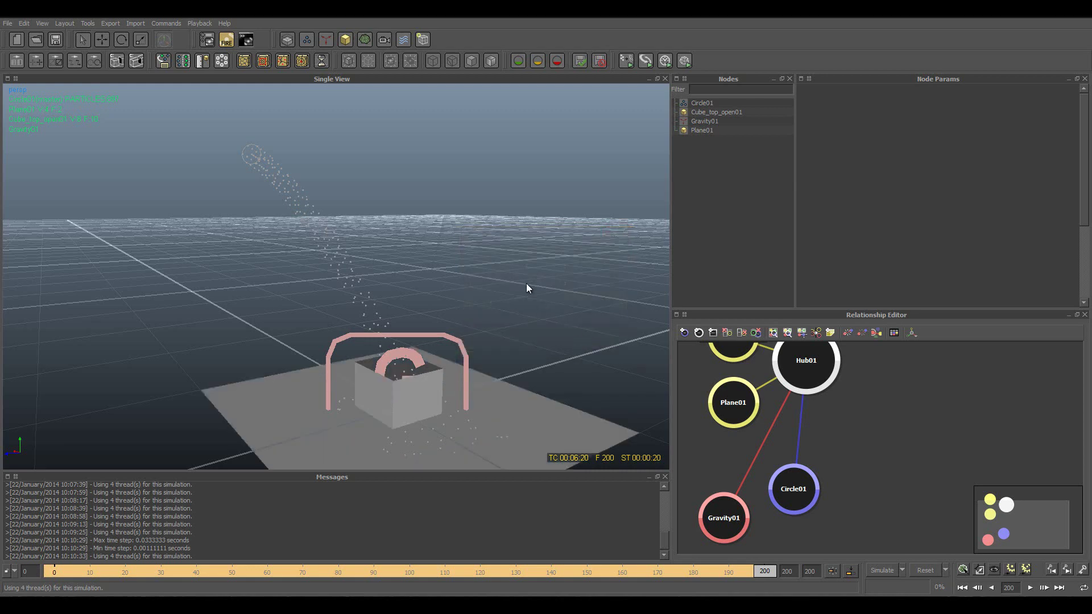
# Set Circle01's Scale to 0.3 on X, Y and Z
pyautogui.moveTo(362, 195)
pyautogui.keyDown('alt'); pyautogui.mouseDown(button='middle')
pyautogui.moveTo(421, 239)
pyautogui.moveTo(501, 266)
pyautogui.mouseUp(button='middle'); pyautogui.keyUp('alt')
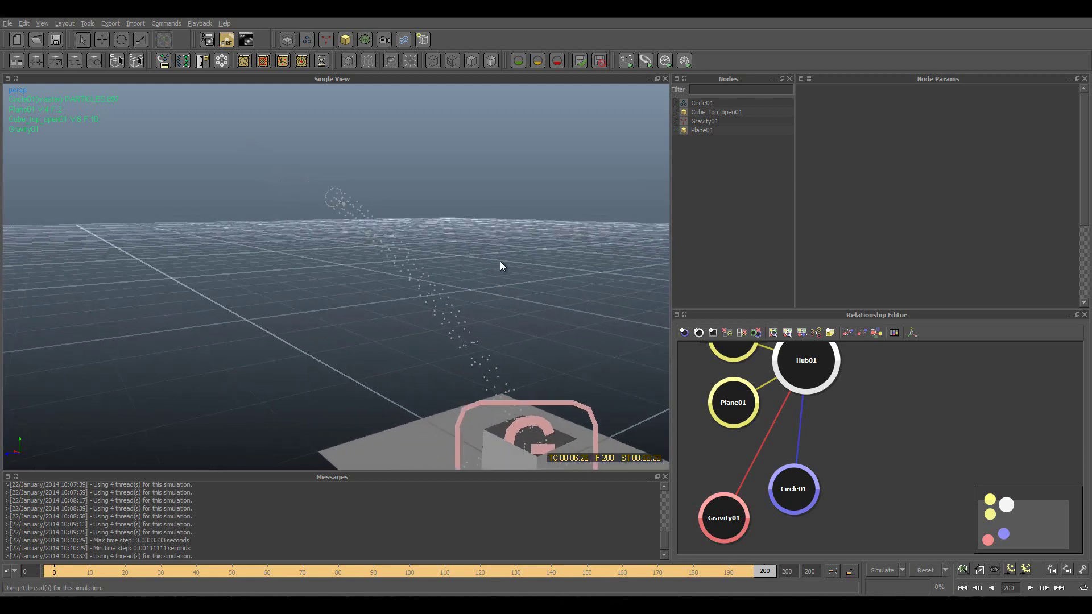
pyautogui.click(330, 198)
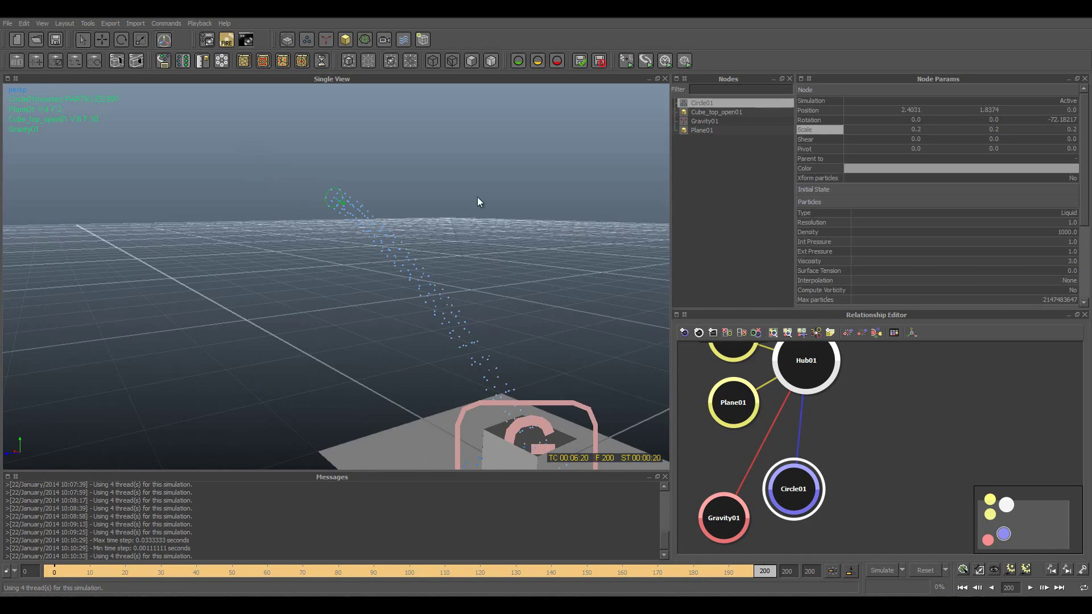
pyautogui.doubleClick(916, 129)
pyautogui.write('3')
pyautogui.doubleClick(996, 129)
pyautogui.write('3')
pyautogui.doubleClick(1072, 131)
pyautogui.write('.3')
pyautogui.press('Return')
pyautogui.click(456, 254)
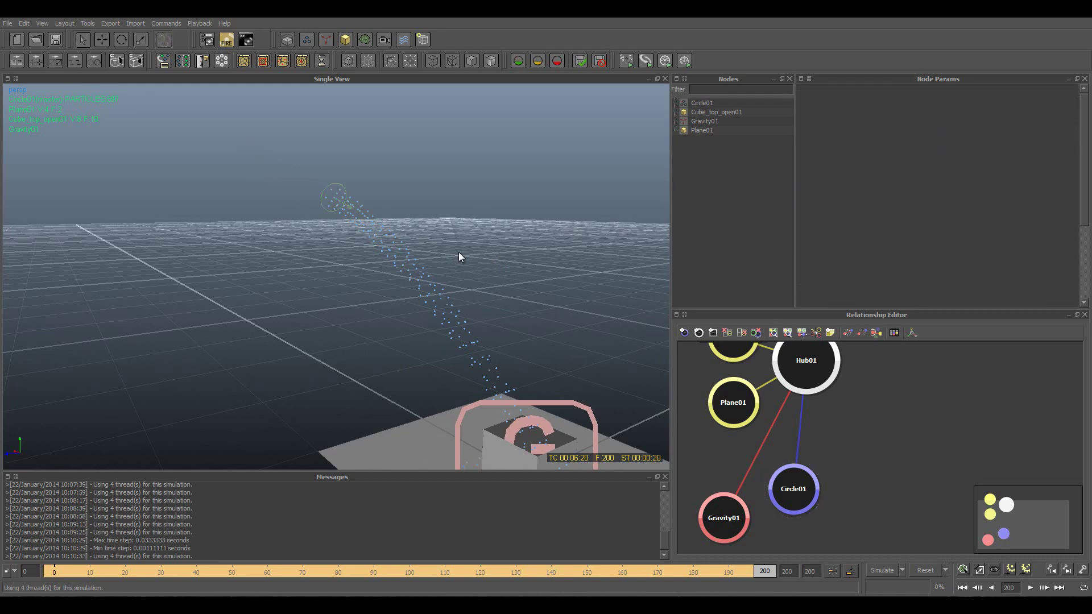
# Reset and run a short test simulation, then stop it
pyautogui.hotkey('ctrl', 'alt', 'r')
pyautogui.click(521, 308)
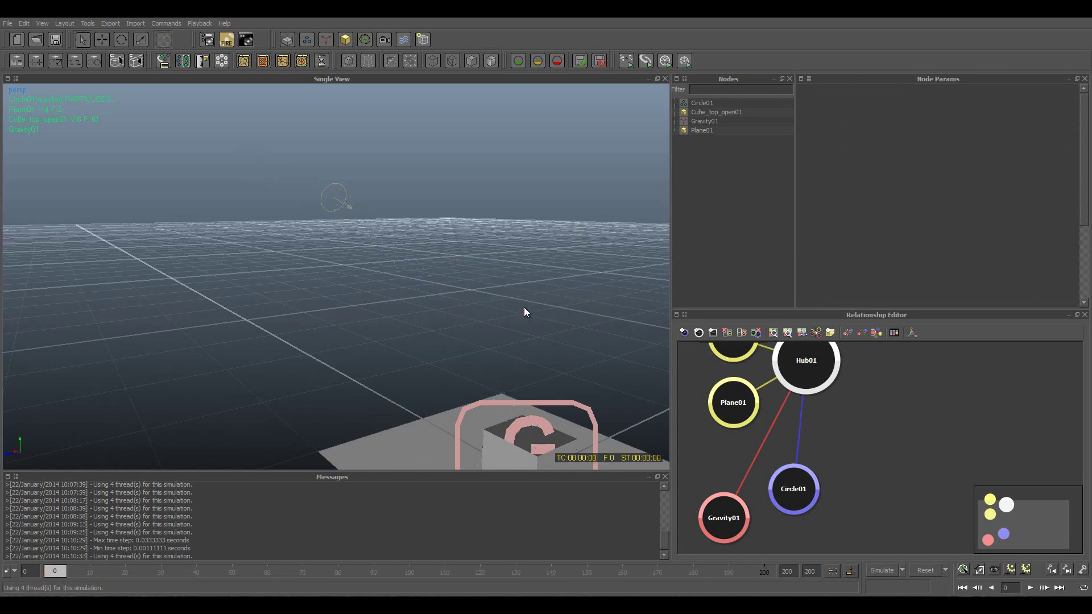
pyautogui.hotkey('ctrl', 'alt', 's')
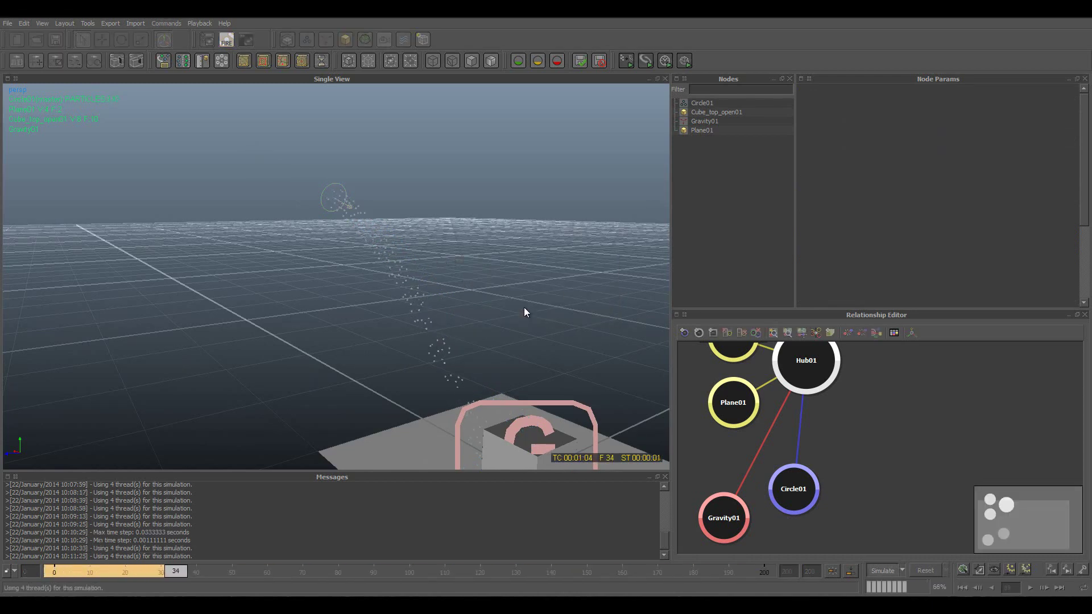
pyautogui.keyDown('alt'); pyautogui.moveTo(323, 315); pyautogui.dragTo(395, 316); pyautogui.keyUp('alt')
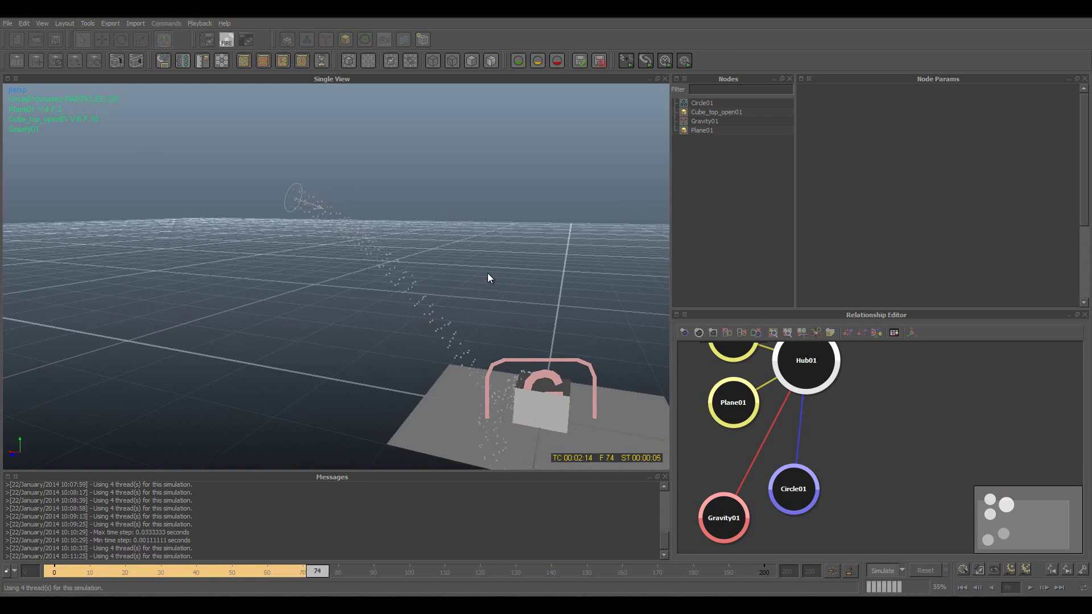
pyautogui.hotkey('ctrl', 'alt', 's')
# Move Circle01 above the cube to X 1.91103 and reset the simulation to frame 0
pyautogui.click(296, 190)
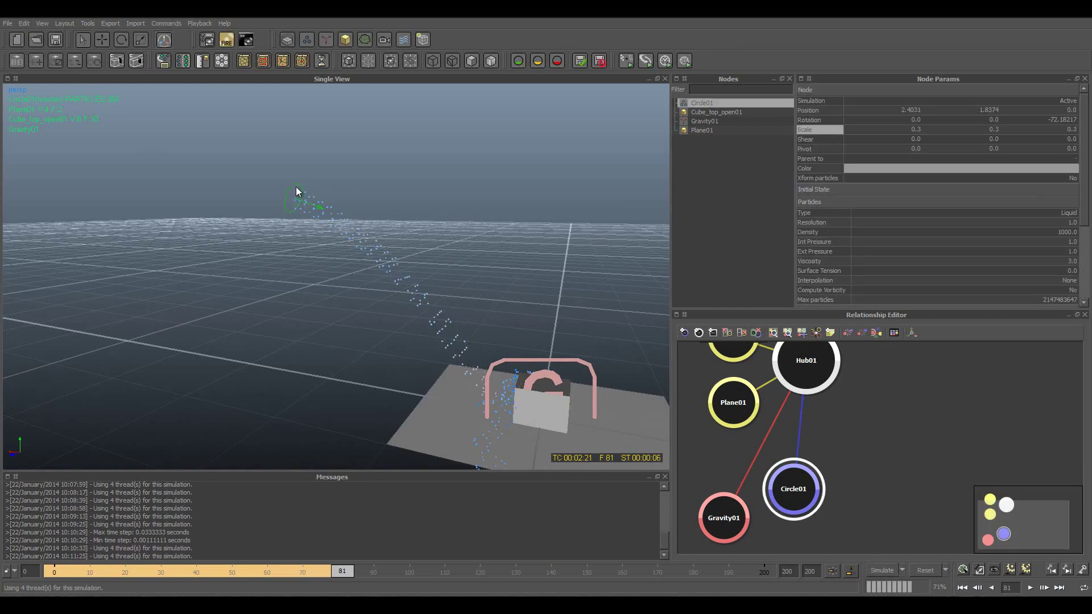
pyautogui.press('w')
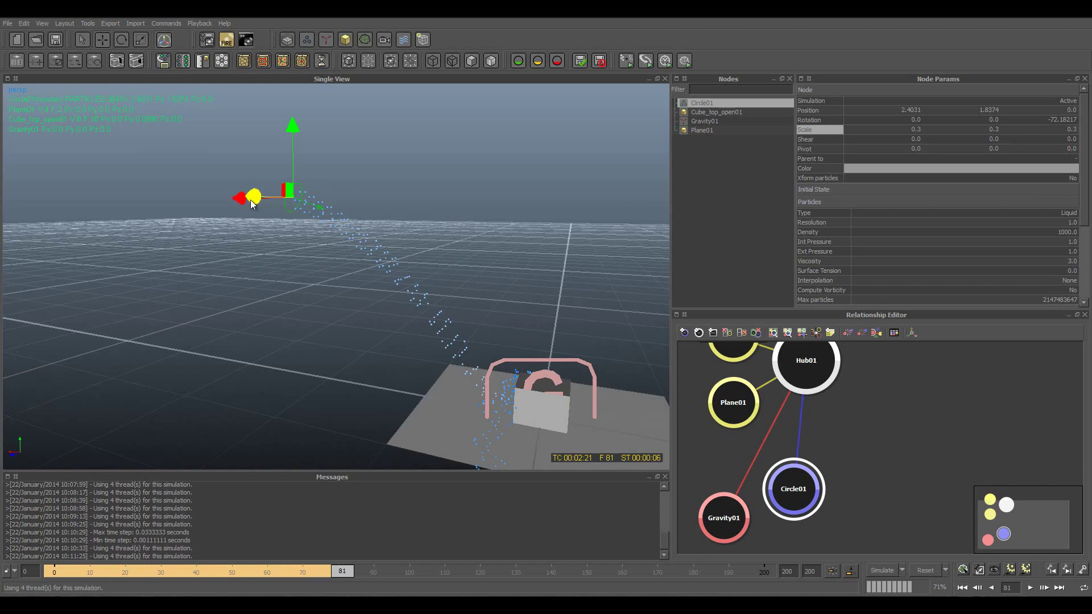
pyautogui.moveTo(248, 202)
pyautogui.keyDown('alt'); pyautogui.mouseDown()
pyautogui.moveTo(230, 228)
pyautogui.moveTo(249, 203)
pyautogui.mouseUp(); pyautogui.keyUp('alt')
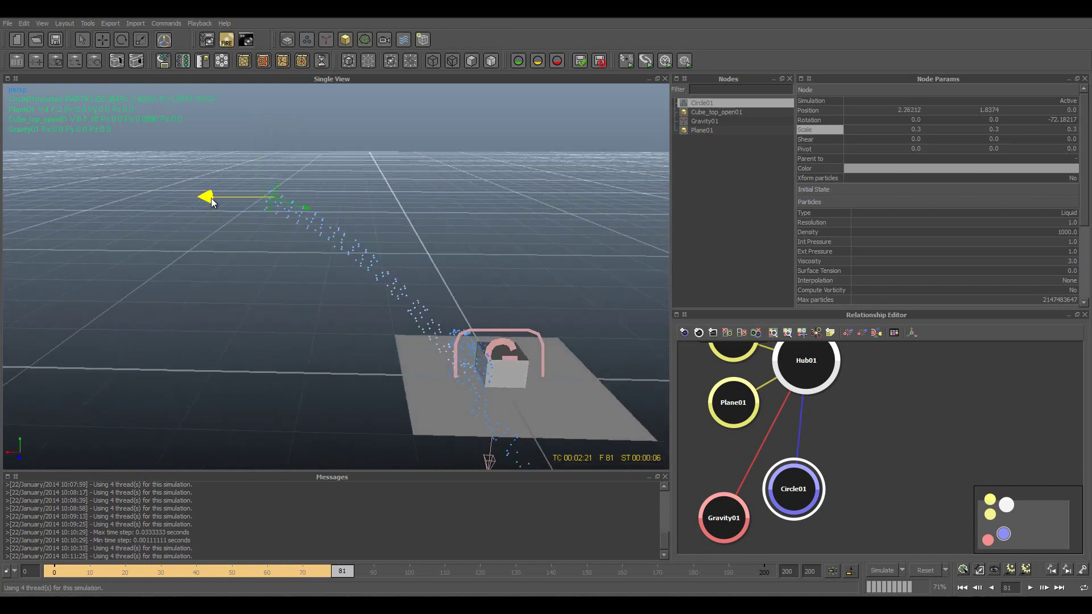
pyautogui.click(443, 251)
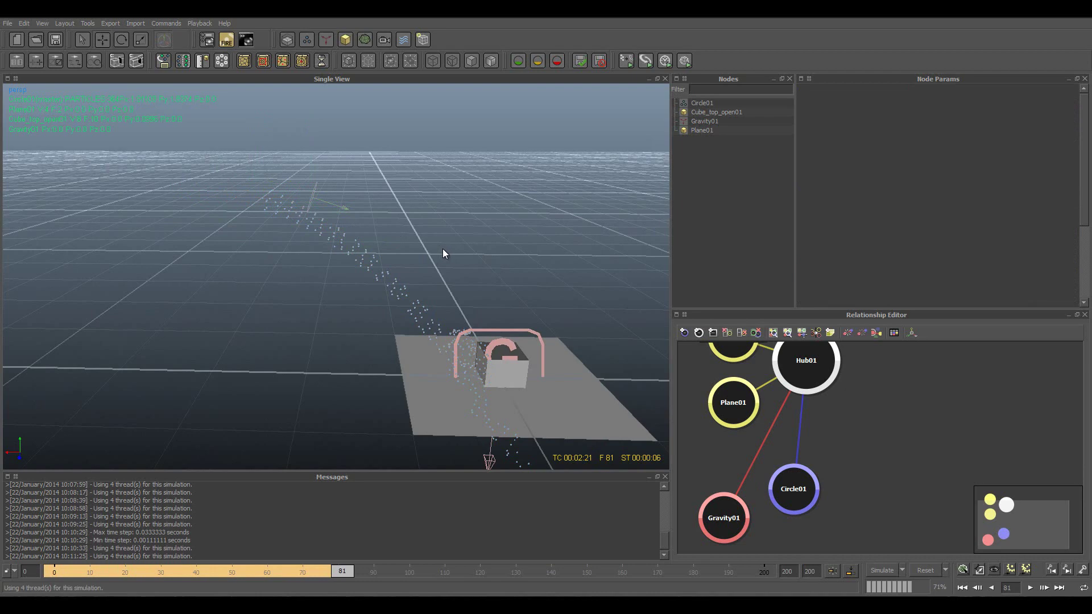
pyautogui.hotkey('ctrl', 'r')
pyautogui.click(521, 308)
# Run the simulation to frame 200, watching liquid pour into the open-top cube
pyautogui.hotkey('ctrl', 'a')
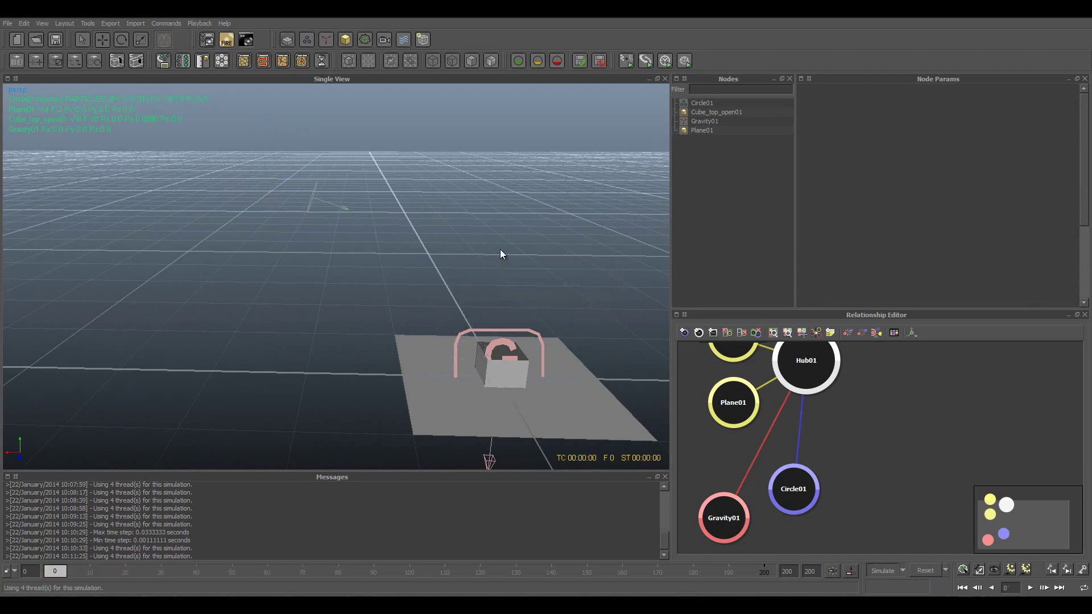
pyautogui.scroll(2, 428, 265)
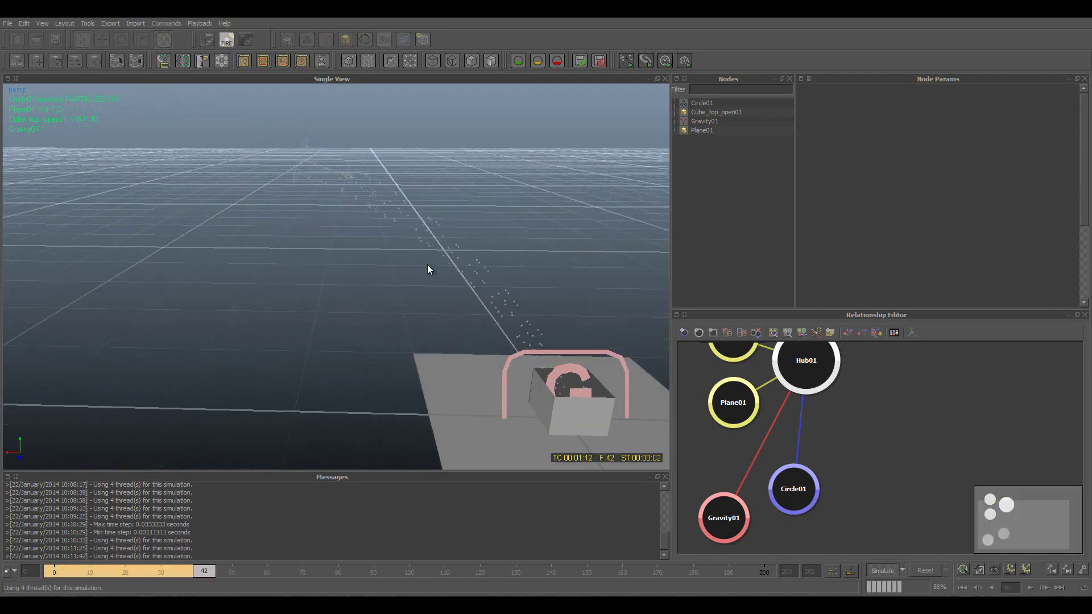
pyautogui.click(429, 234)
pyautogui.scroll(2, 570, 279)
pyautogui.scroll(2, 570, 278)
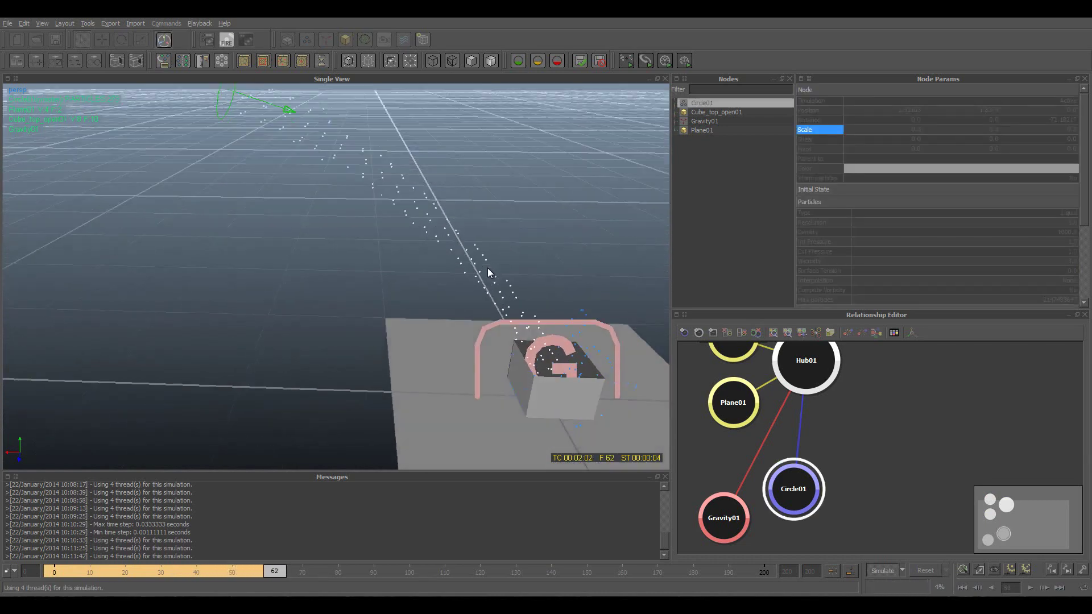
pyautogui.moveTo(488, 273)
pyautogui.keyDown('alt'); pyautogui.mouseDown()
pyautogui.moveTo(446, 275)
pyautogui.moveTo(359, 193)
pyautogui.mouseUp(); pyautogui.keyUp('alt')
pyautogui.moveTo(346, 294)
pyautogui.keyDown('alt'); pyautogui.mouseDown()
pyautogui.moveTo(285, 211)
pyautogui.moveTo(332, 193)
pyautogui.moveTo(268, 176)
pyautogui.moveTo(250, 188)
pyautogui.moveTo(248, 198)
pyautogui.moveTo(285, 215)
pyautogui.mouseUp(); pyautogui.keyUp('alt')
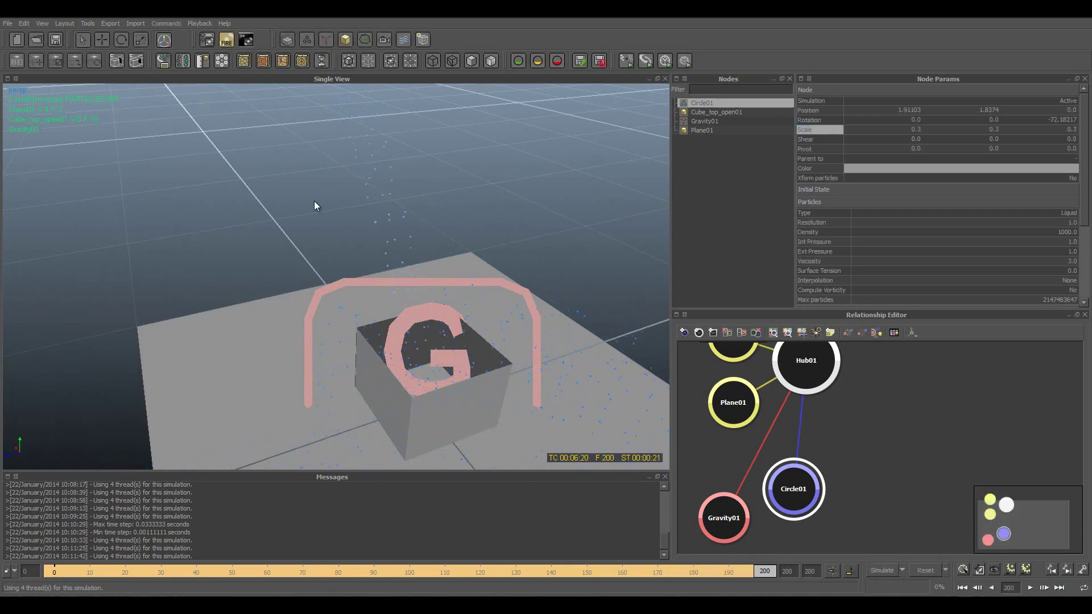
# Inspect the finished simulation around the cube, then select Cube_top_open01
pyautogui.scroll(-5, 316, 207)
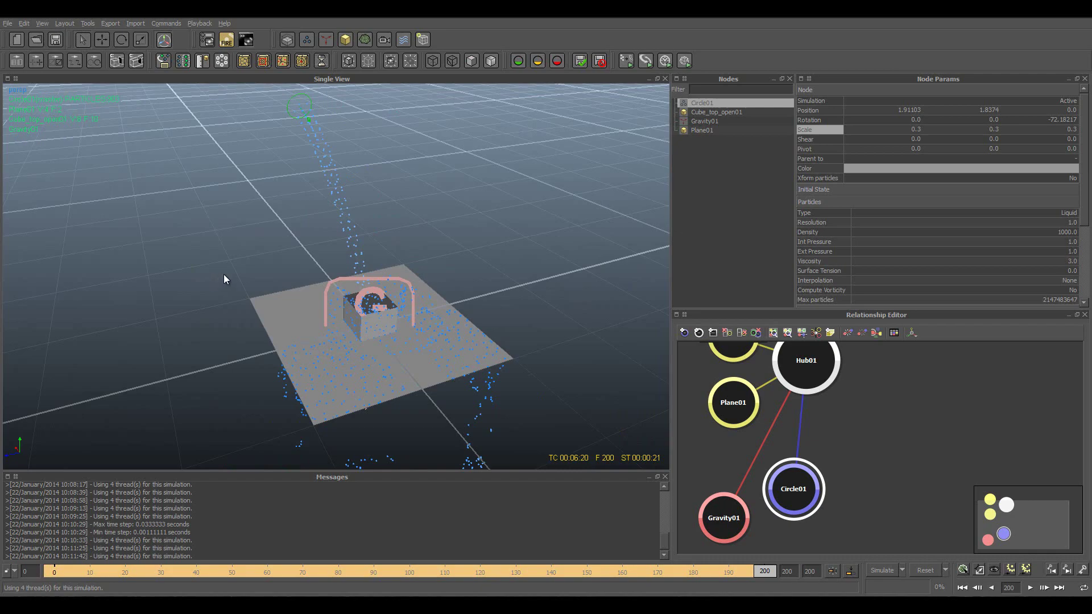
pyautogui.moveTo(224, 275)
pyautogui.keyDown('alt'); pyautogui.mouseDown()
pyautogui.moveTo(310, 218)
pyautogui.moveTo(319, 258)
pyautogui.mouseUp(); pyautogui.keyUp('alt')
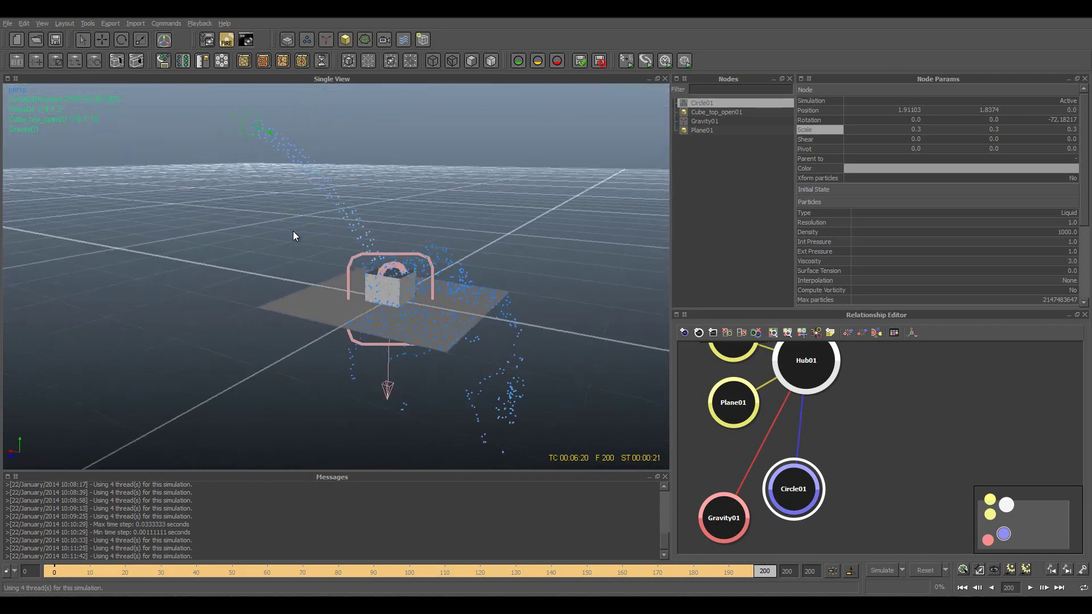
pyautogui.scroll(5, 395, 305)
pyautogui.scroll(3, 410, 306)
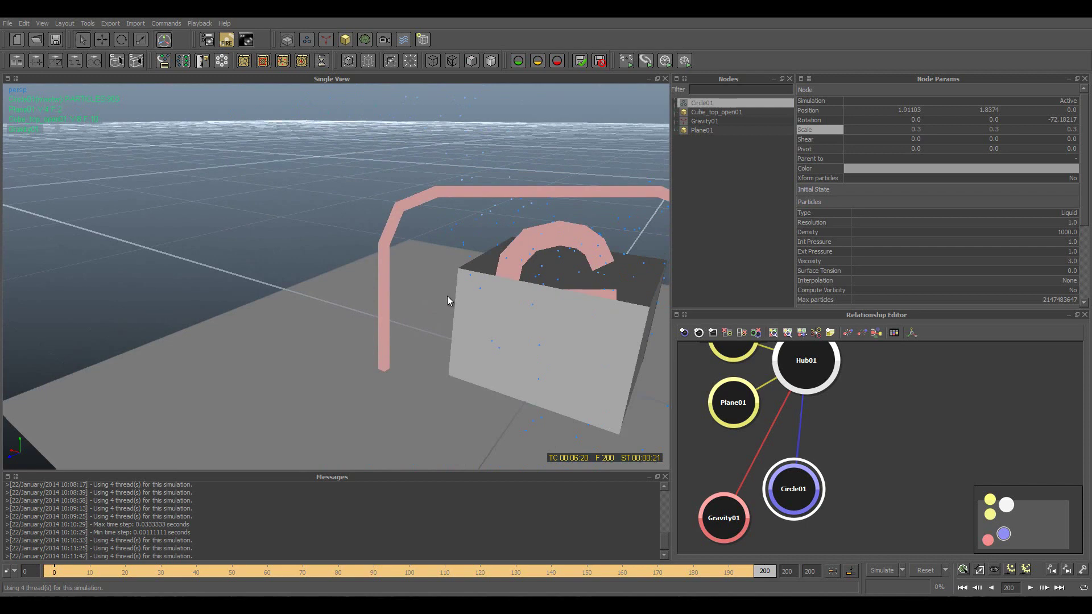
pyautogui.keyDown('alt'); pyautogui.moveTo(448, 296); pyautogui.dragTo(381, 288); pyautogui.keyUp('alt')
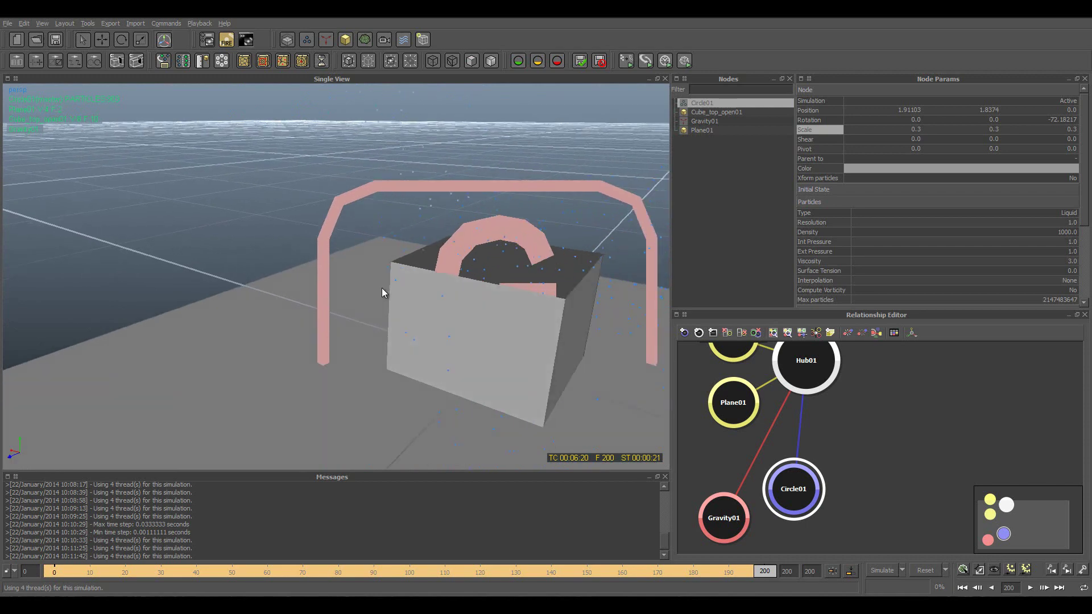
pyautogui.click(469, 350)
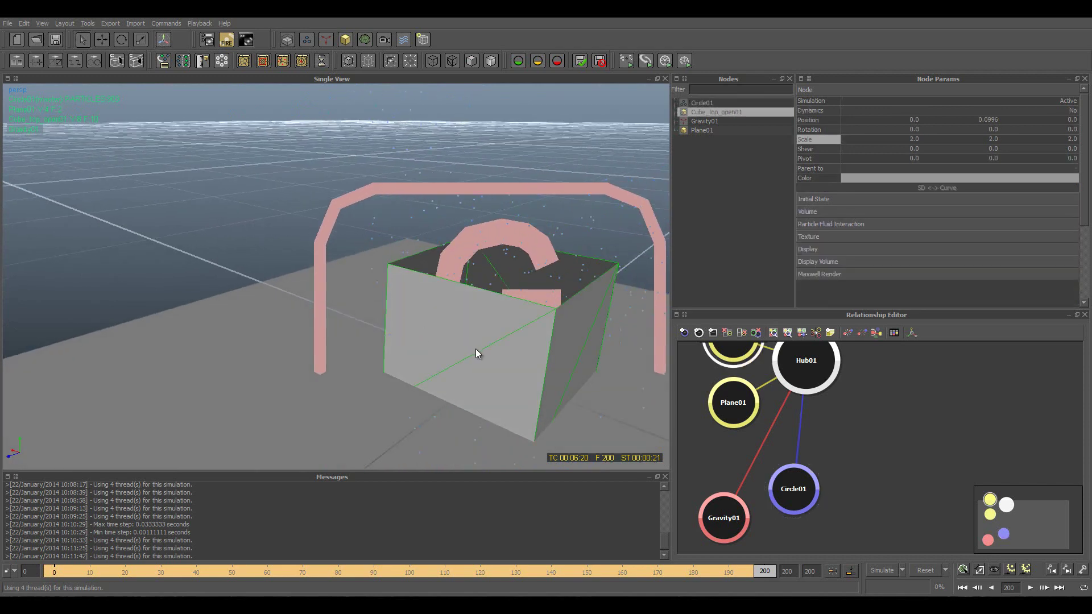
pyautogui.click(202, 61)
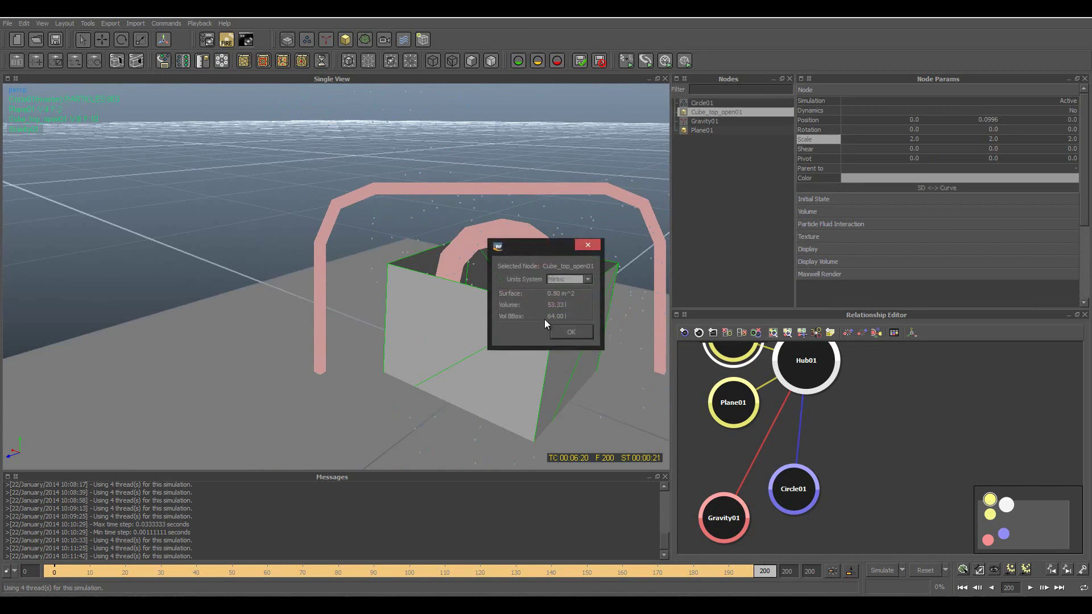
pyautogui.click(587, 246)
pyautogui.moveTo(476, 246)
pyautogui.keyDown('alt'); pyautogui.mouseDown(button='right')
pyautogui.moveTo(289, 259)
pyautogui.moveTo(329, 261)
pyautogui.mouseUp(button='right'); pyautogui.keyUp('alt')
pyautogui.scroll(-2, 381, 267)
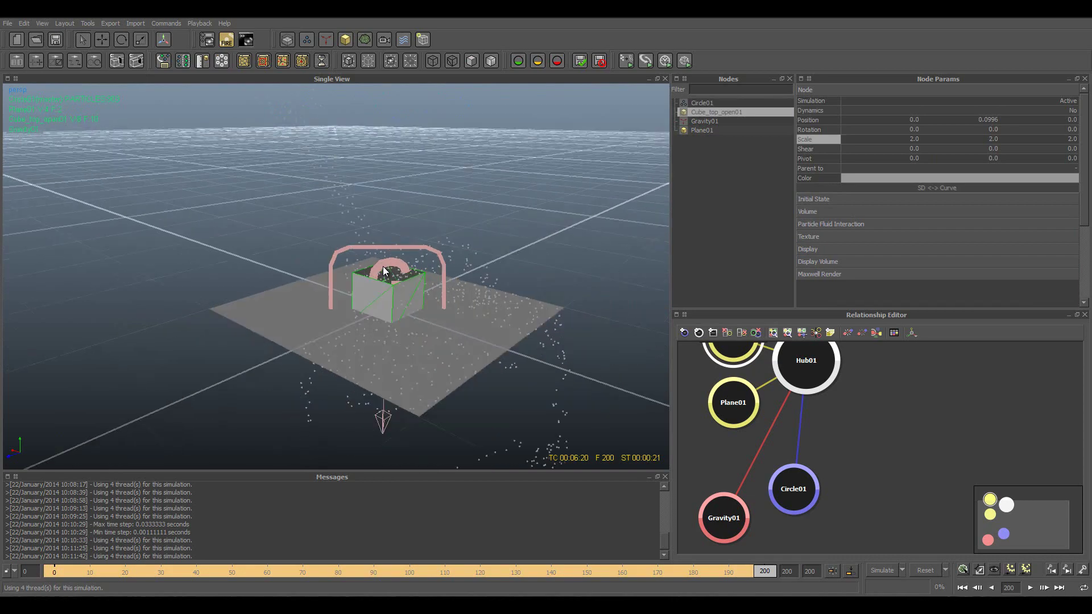
pyautogui.click(514, 223)
pyautogui.moveTo(446, 217)
pyautogui.keyDown('alt'); pyautogui.mouseDown()
pyautogui.moveTo(479, 213)
pyautogui.moveTo(436, 250)
pyautogui.moveTo(370, 218)
pyautogui.moveTo(273, 206)
pyautogui.moveTo(331, 250)
pyautogui.moveTo(441, 289)
pyautogui.moveTo(510, 266)
pyautogui.moveTo(466, 251)
pyautogui.moveTo(497, 246)
pyautogui.moveTo(448, 252)
pyautogui.mouseUp(); pyautogui.keyUp('alt')
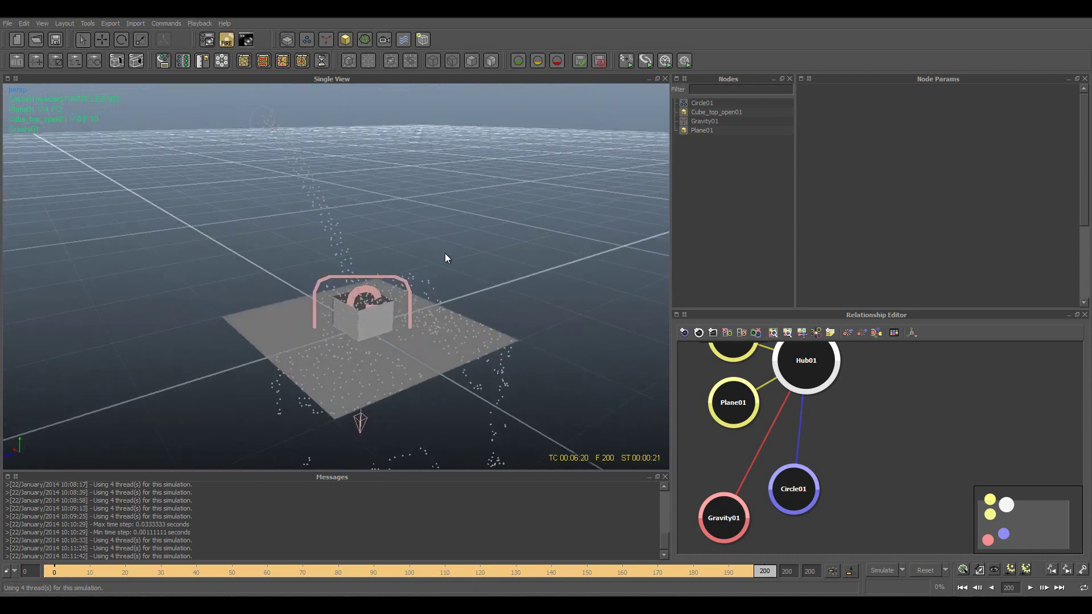
pyautogui.scroll(3, 448, 251)
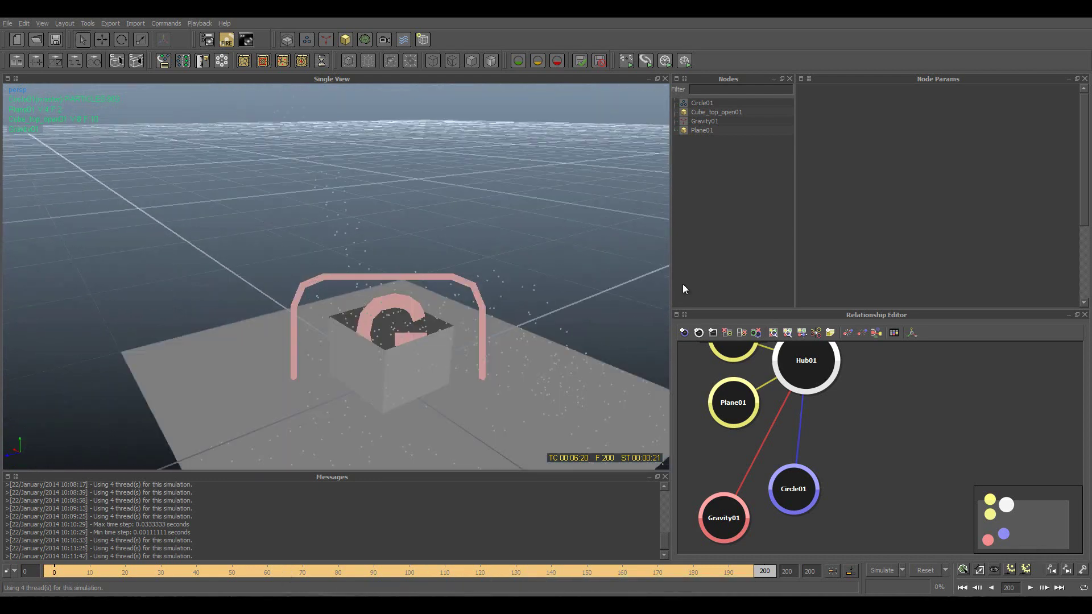
pyautogui.moveTo(427, 337)
pyautogui.keyDown('alt'); pyautogui.mouseDown()
pyautogui.moveTo(414, 348)
pyautogui.moveTo(434, 341)
pyautogui.mouseUp(); pyautogui.keyUp('alt')
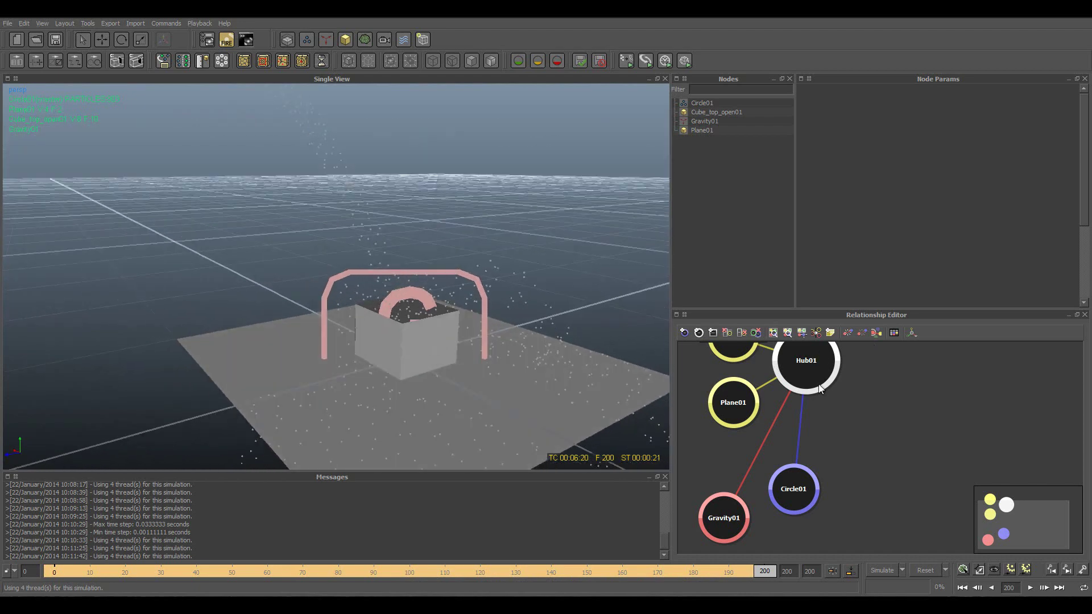
pyautogui.scroll(-2, 514, 290)
pyautogui.scroll(4, 404, 292)
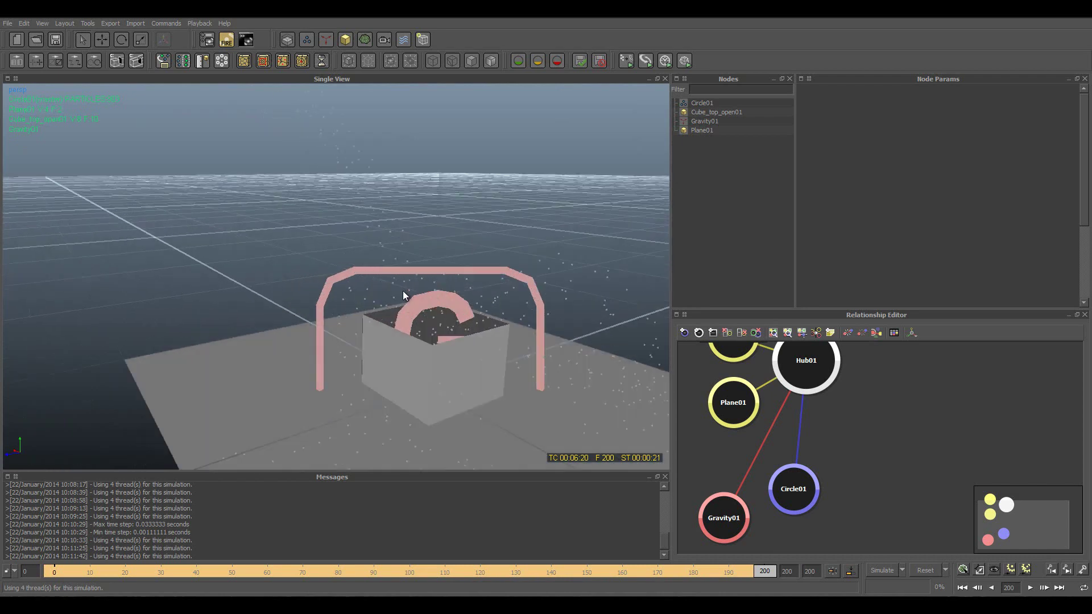
pyautogui.moveTo(376, 351)
pyautogui.keyDown('alt'); pyautogui.mouseDown()
pyautogui.moveTo(398, 264)
pyautogui.moveTo(392, 278)
pyautogui.moveTo(442, 299)
pyautogui.mouseUp(); pyautogui.keyUp('alt')
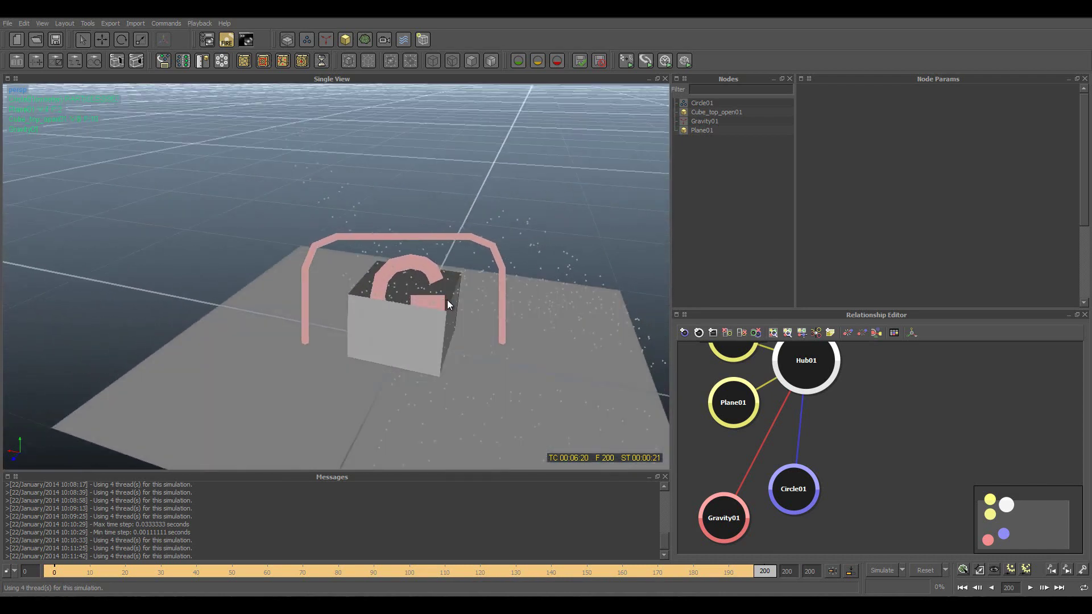